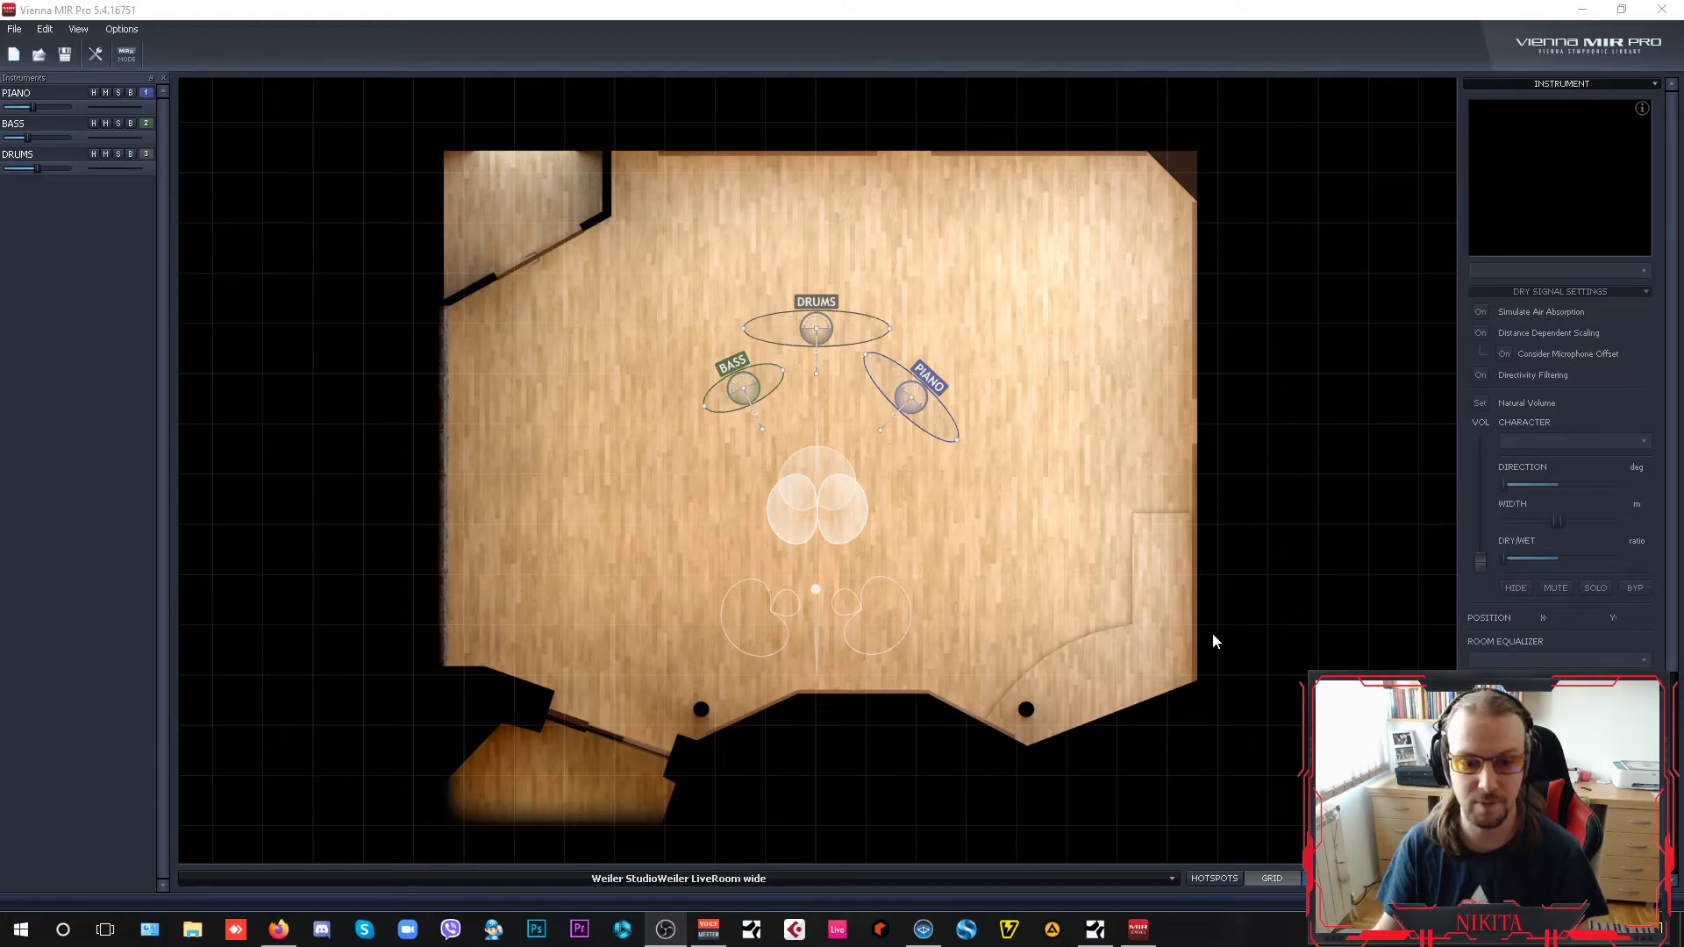
Briefly hide and restore the MIR Pro stage, then switch to the 'MIR Pro Jazz' project
click(1140, 931)
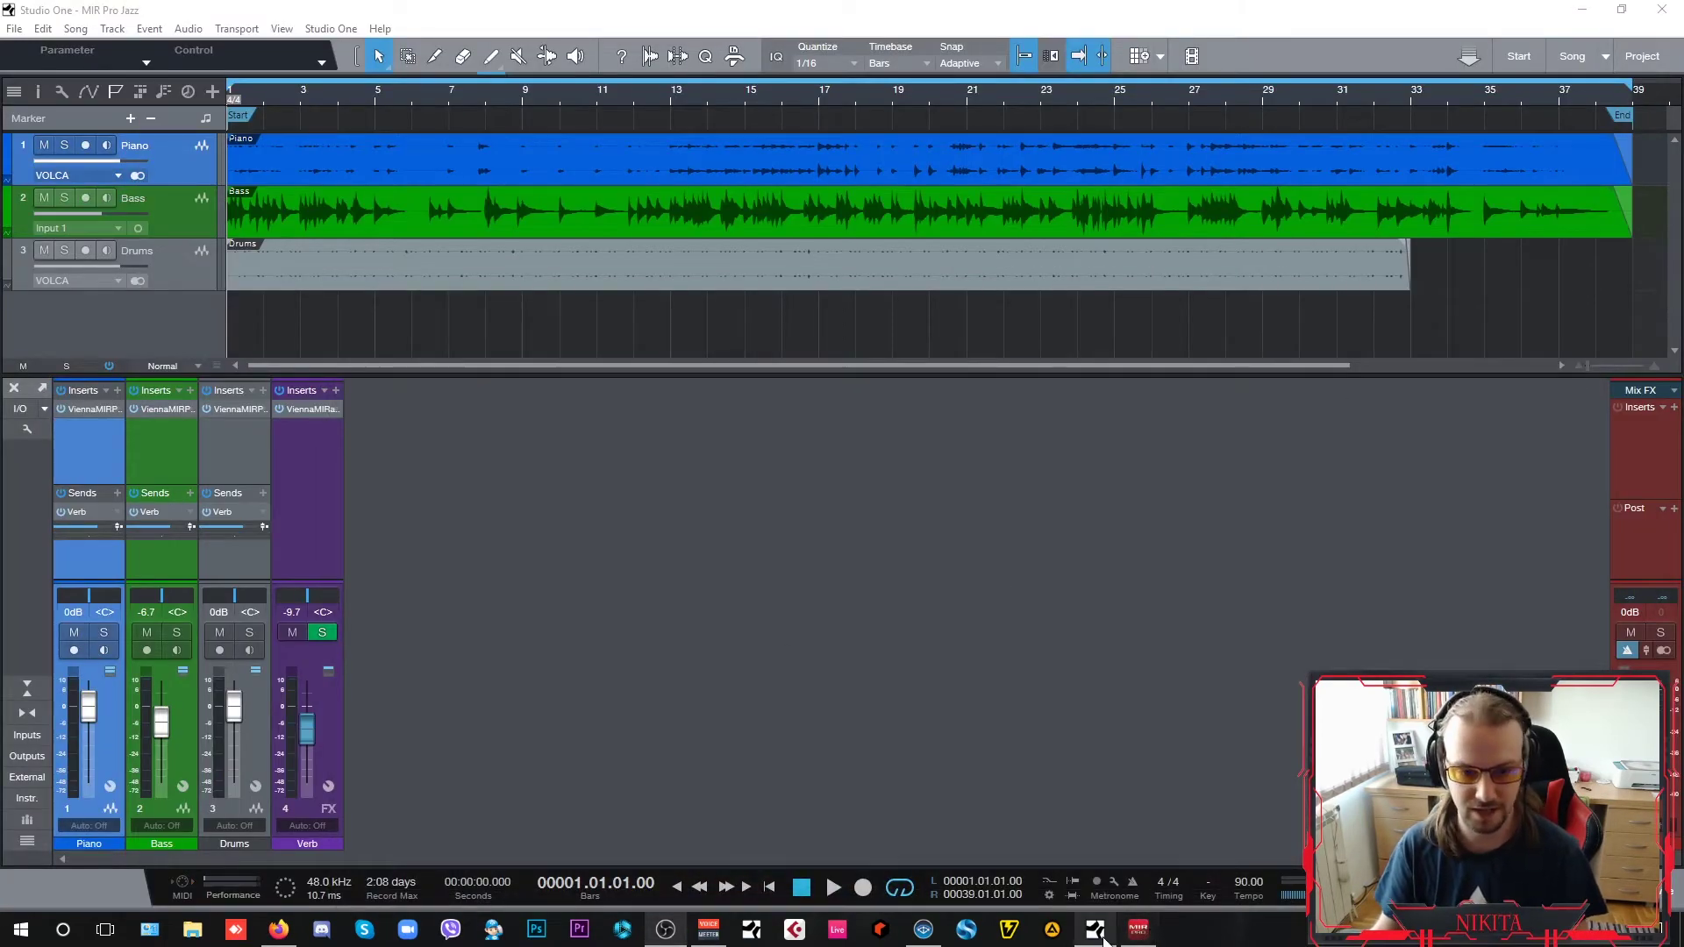
click(1140, 934)
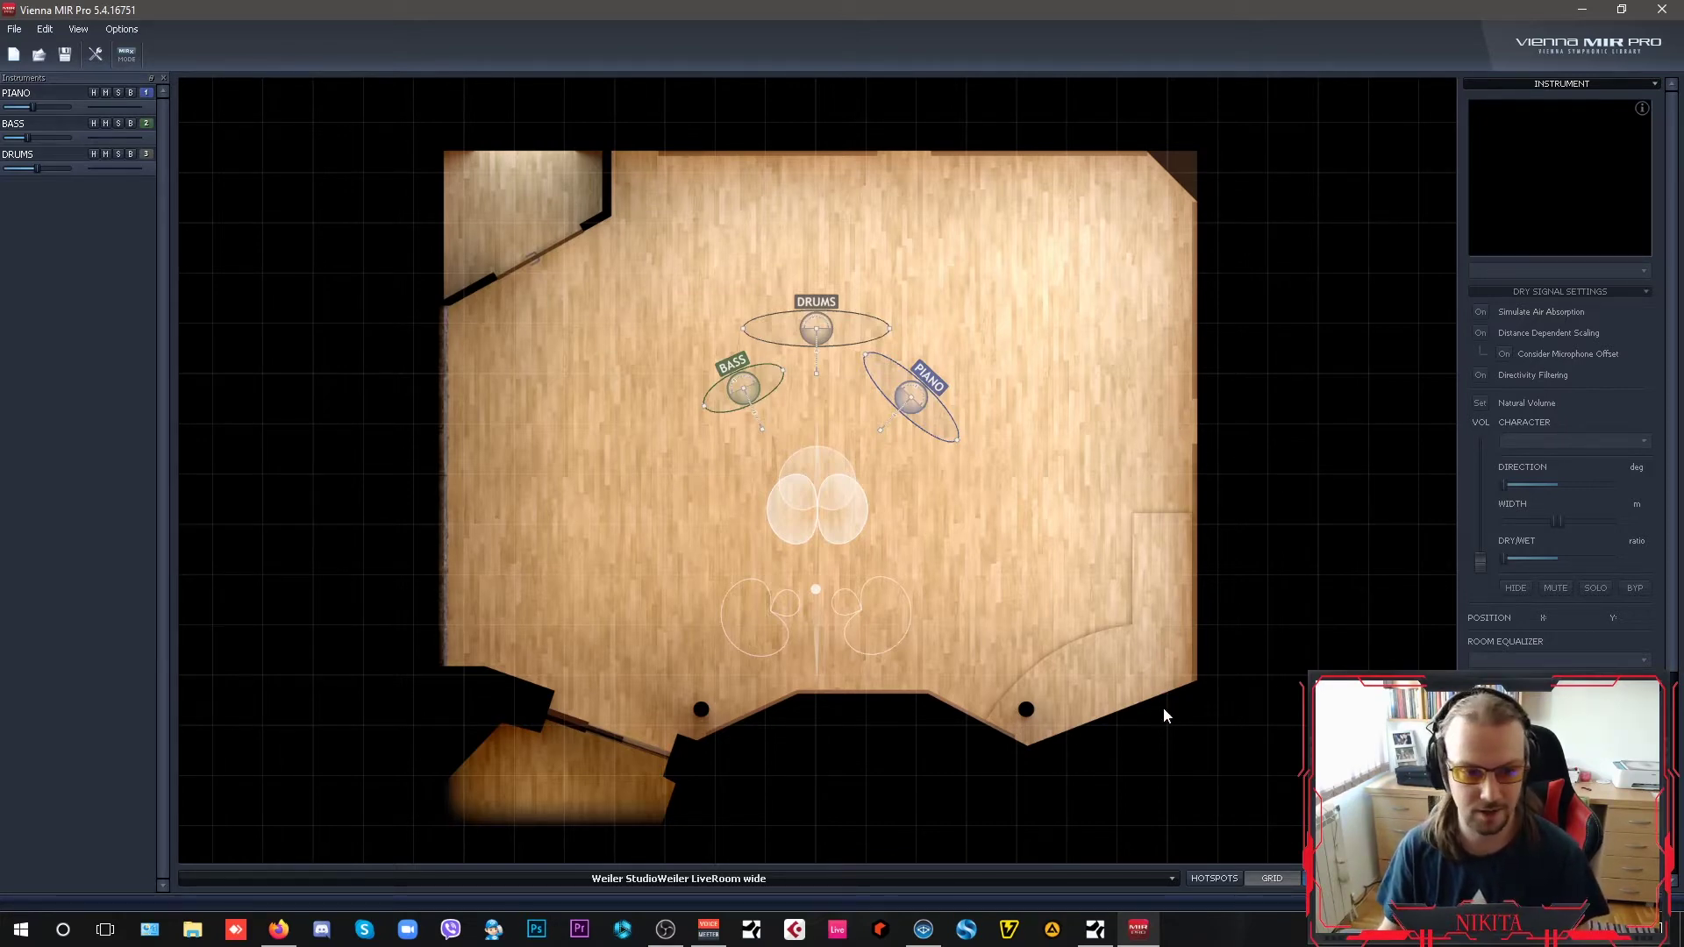
click(1096, 929)
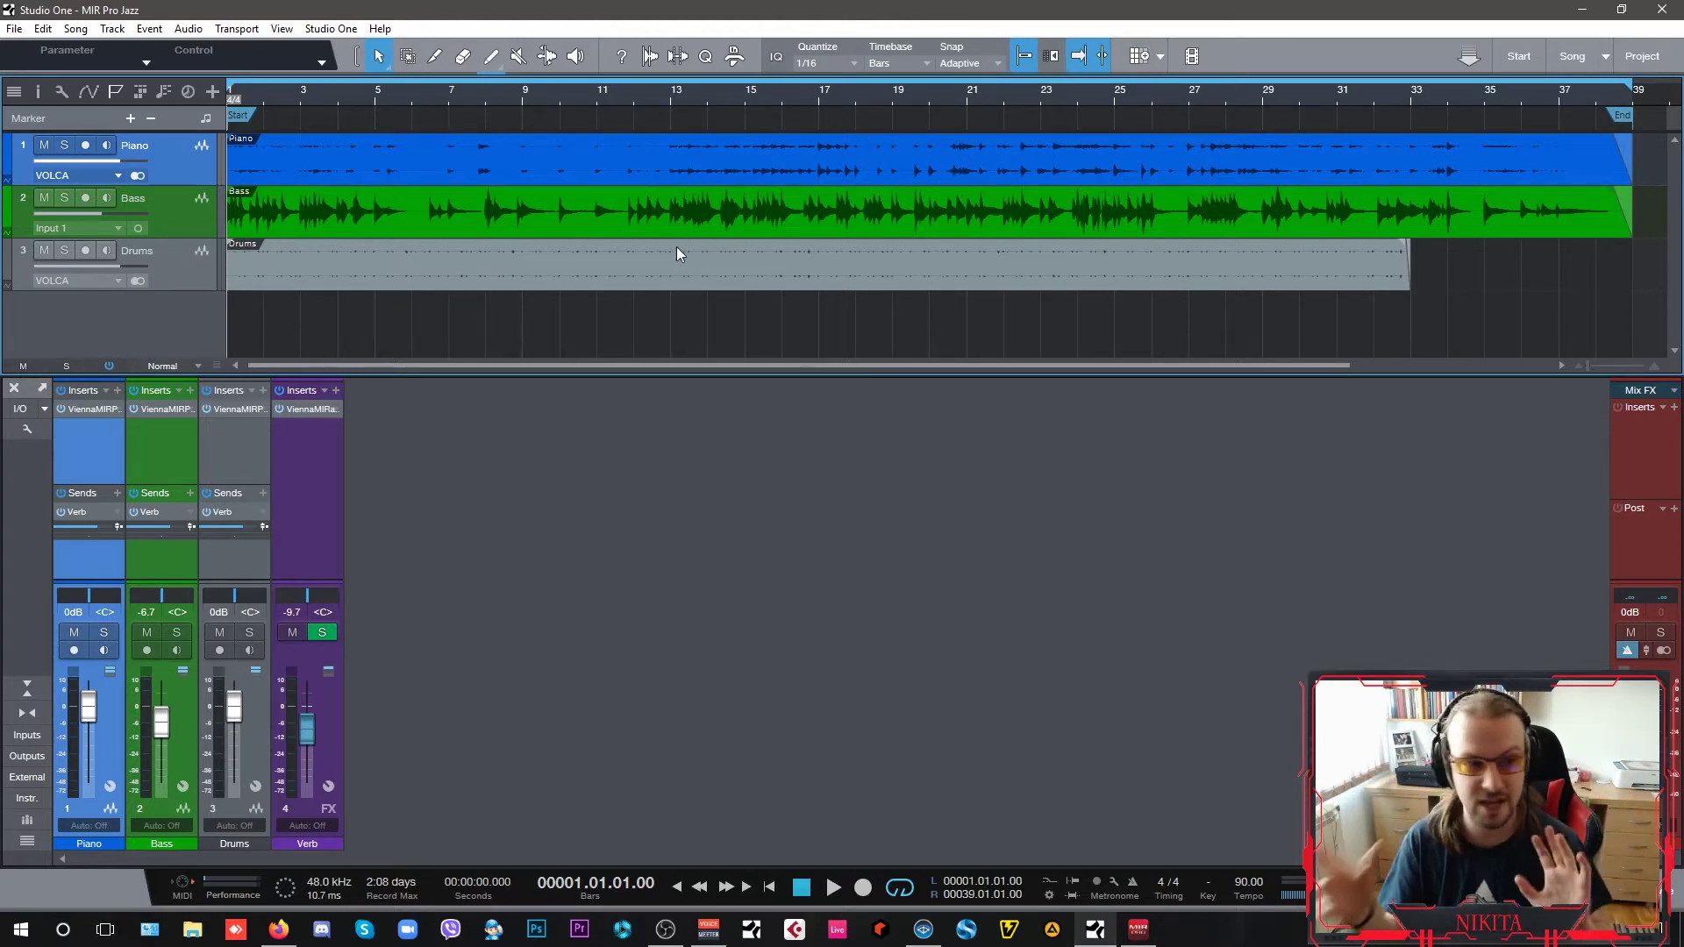
click(95, 410)
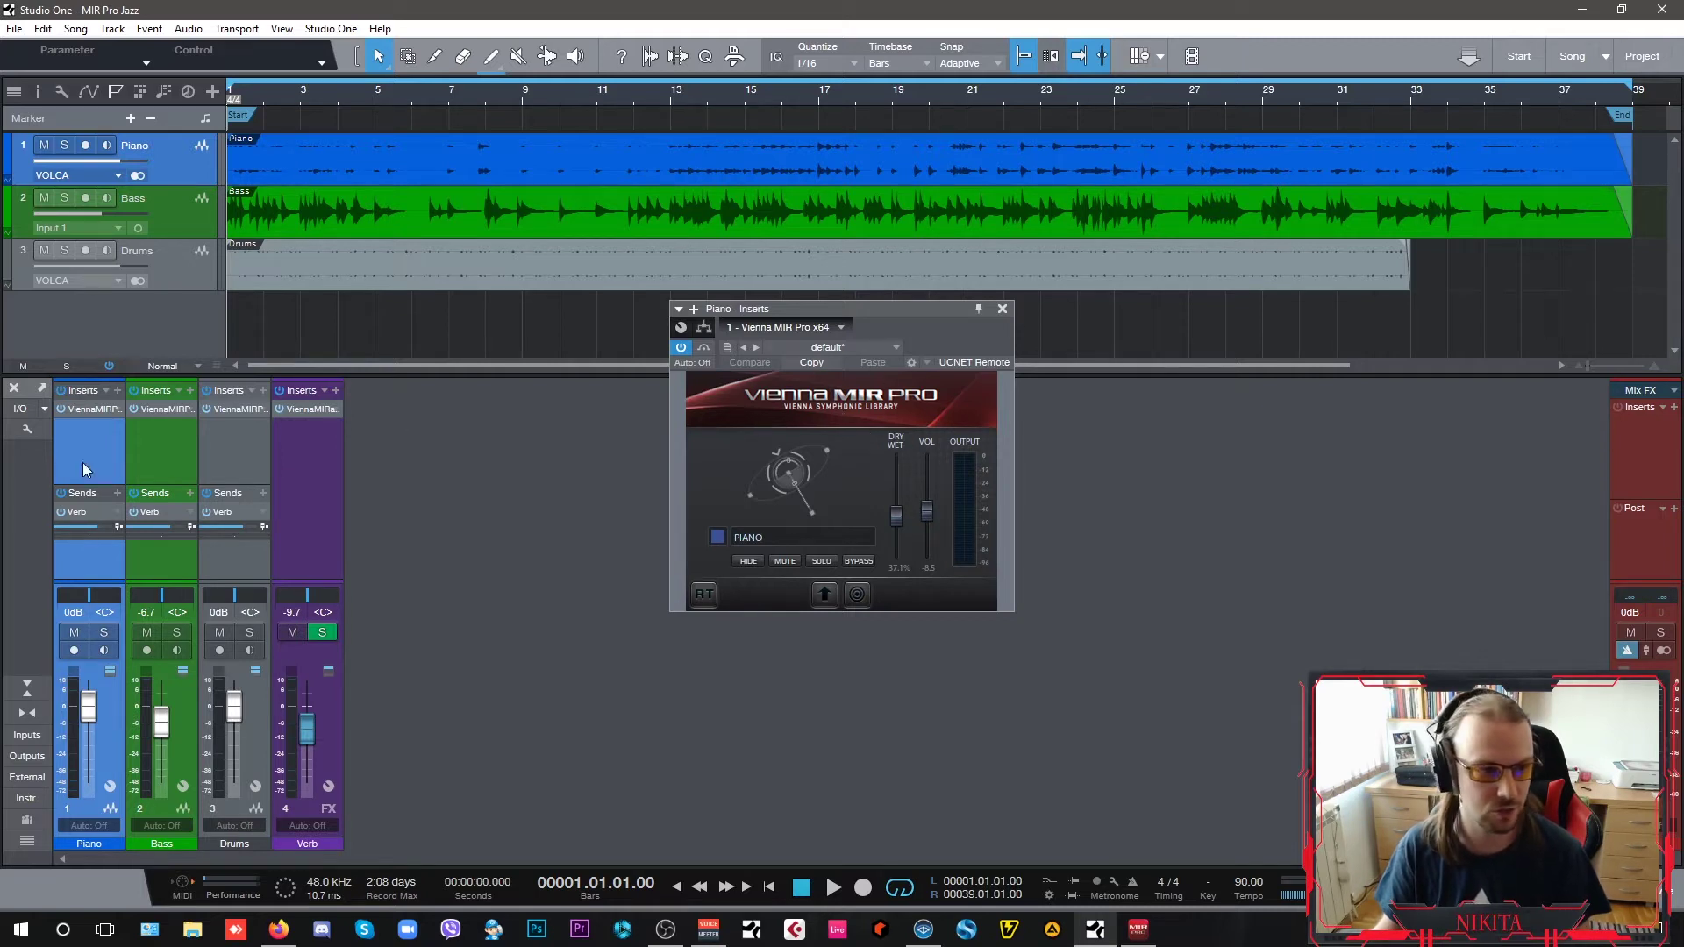
click(1002, 312)
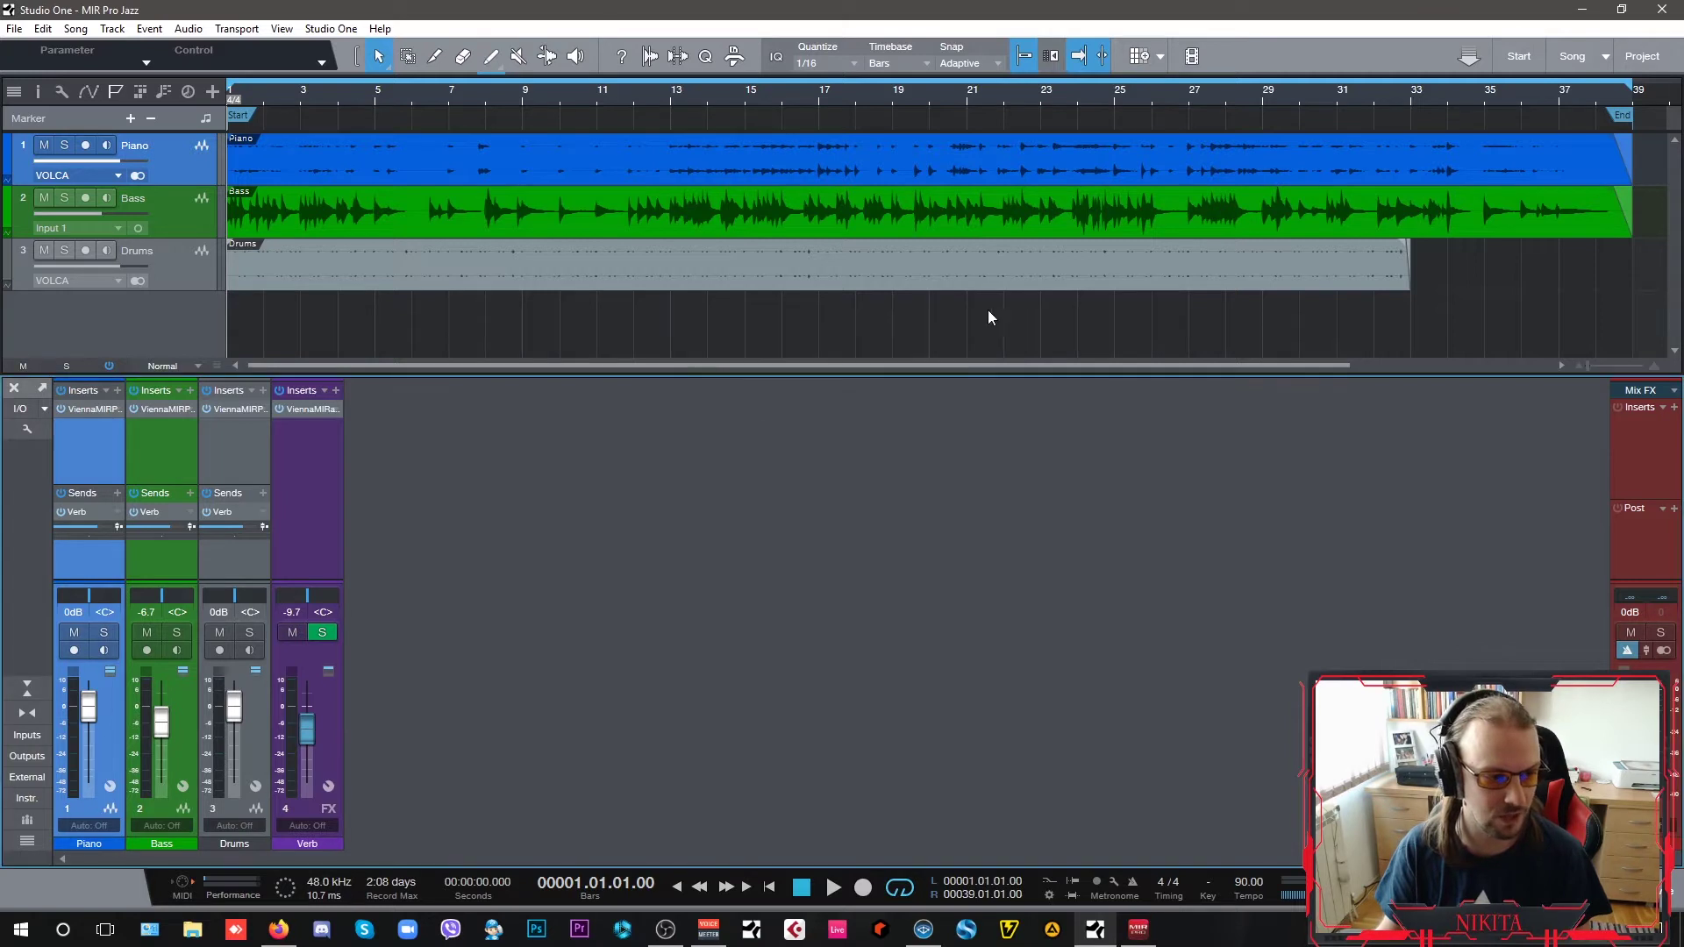
click(307, 409)
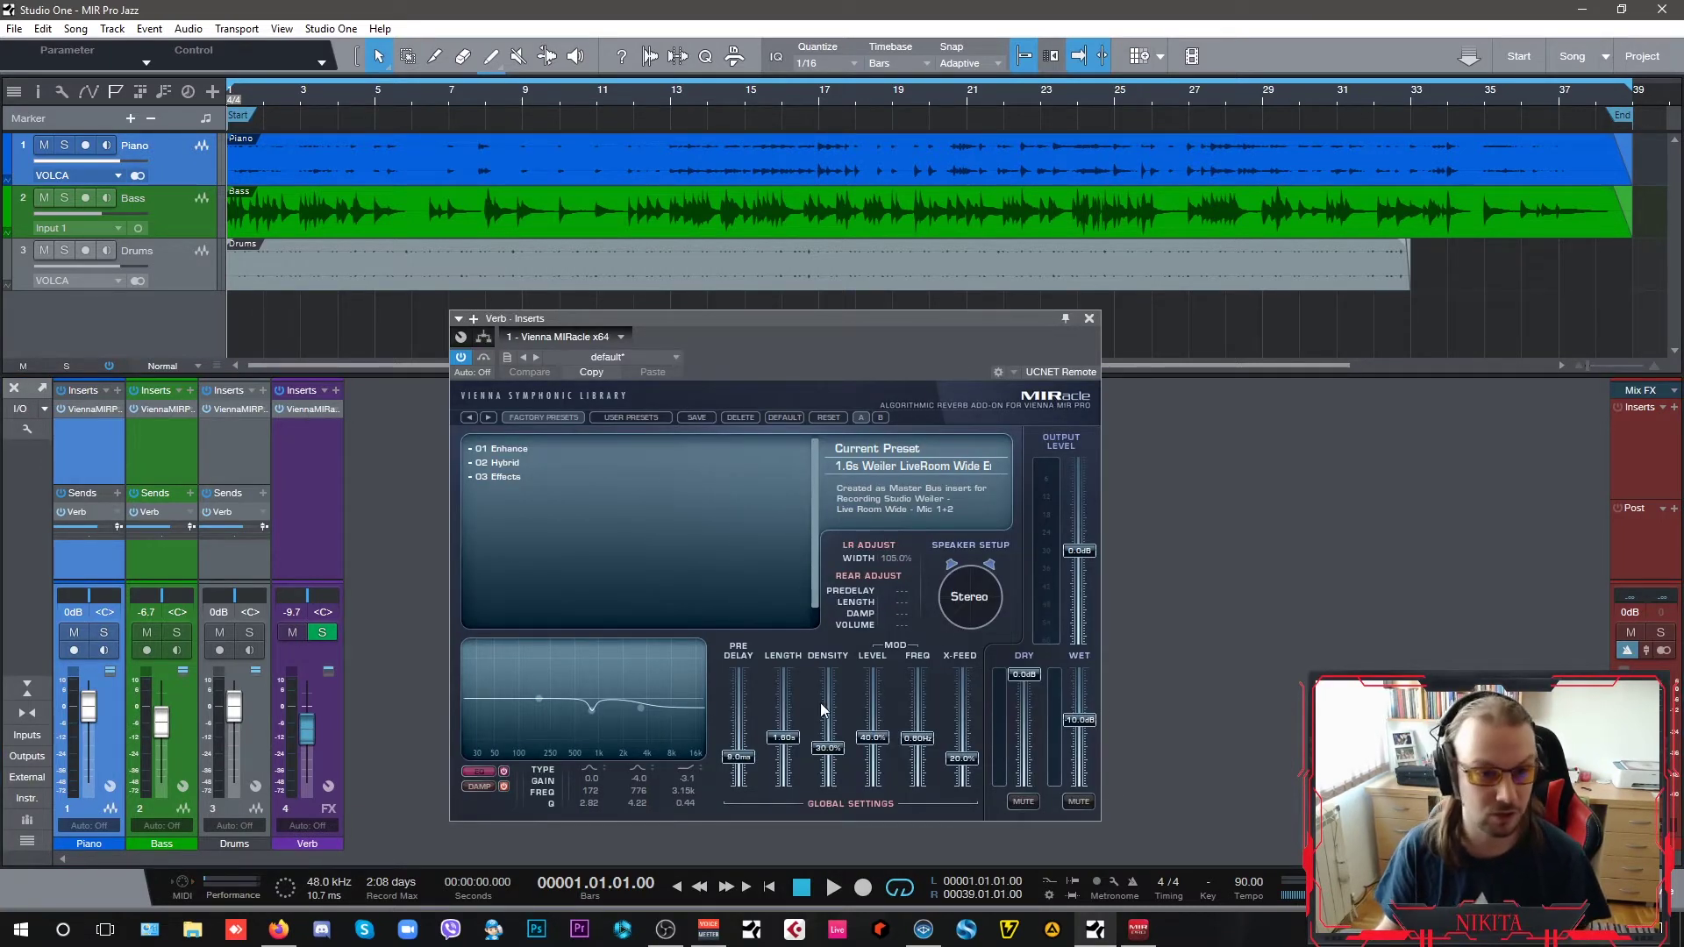
drag(806, 320, 824, 318)
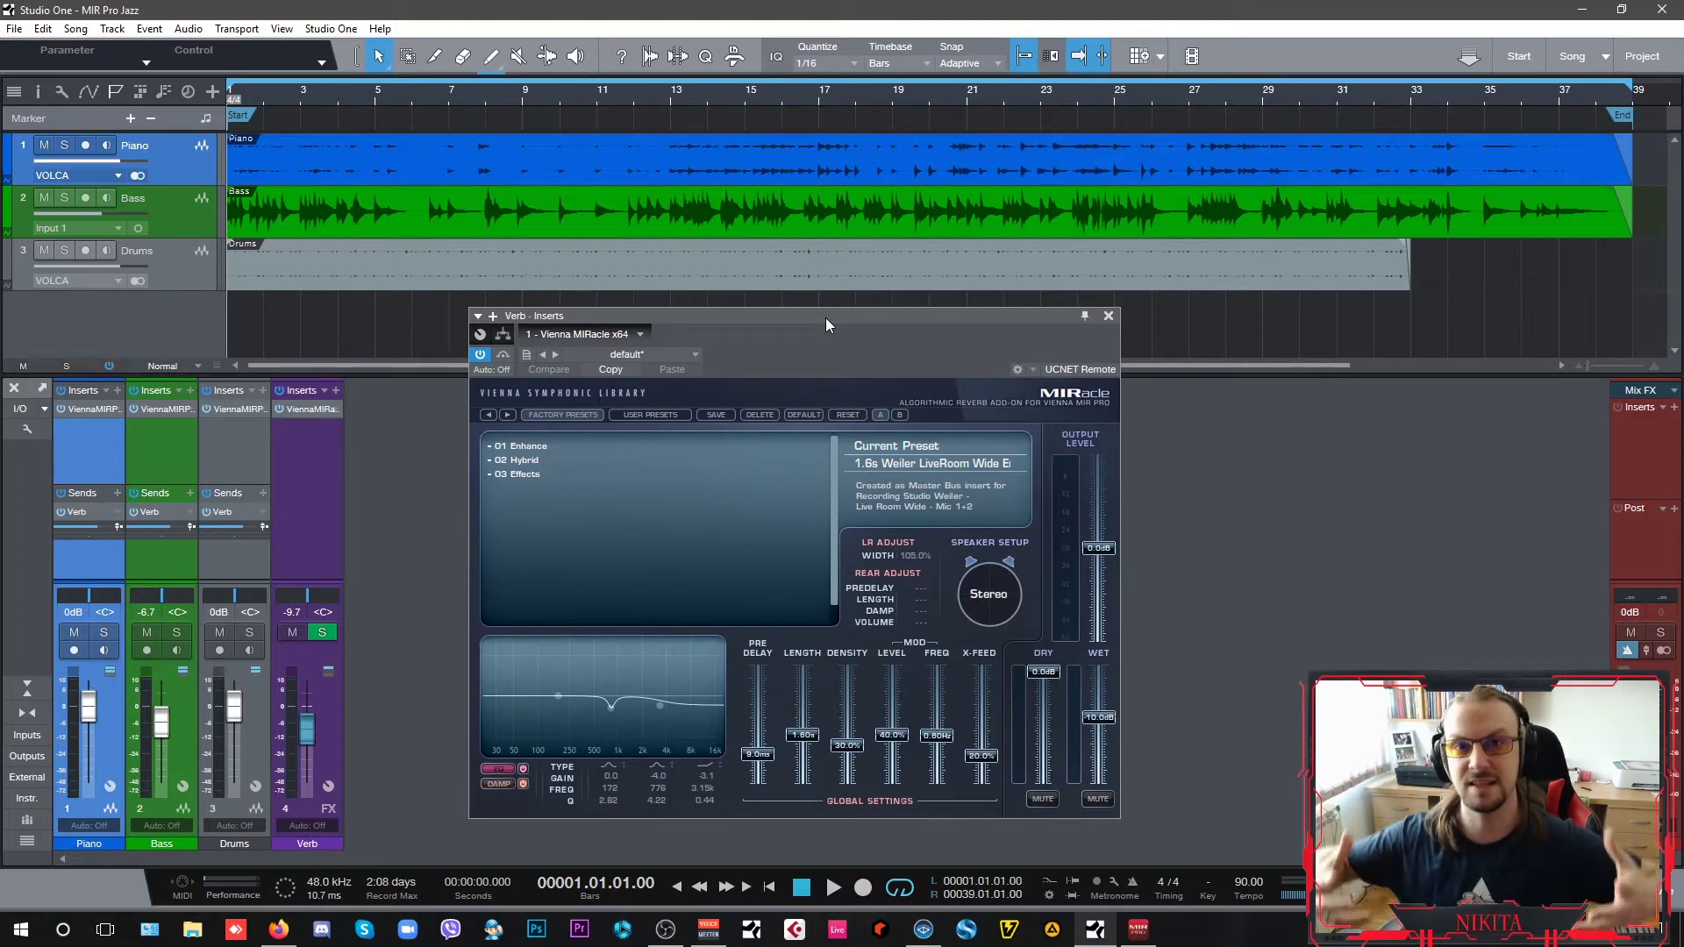
click(1105, 316)
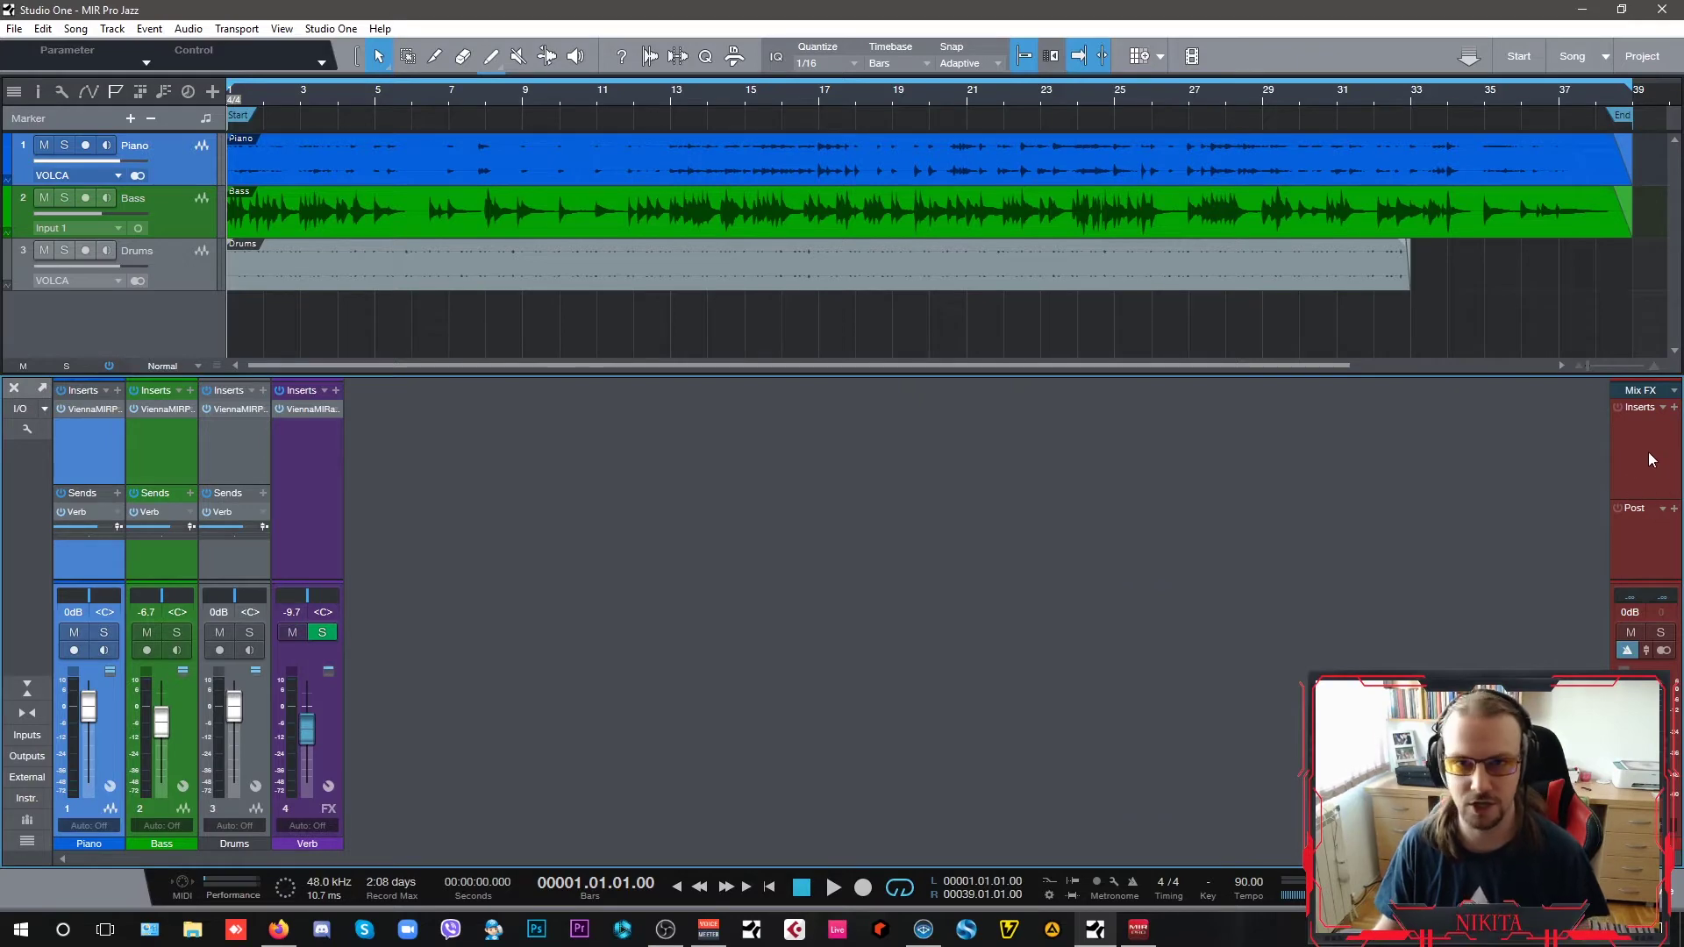
Bring the MIR Pro stage forward, pan it, and confirm the venue stays Weiler LiveRoom wide
click(1139, 930)
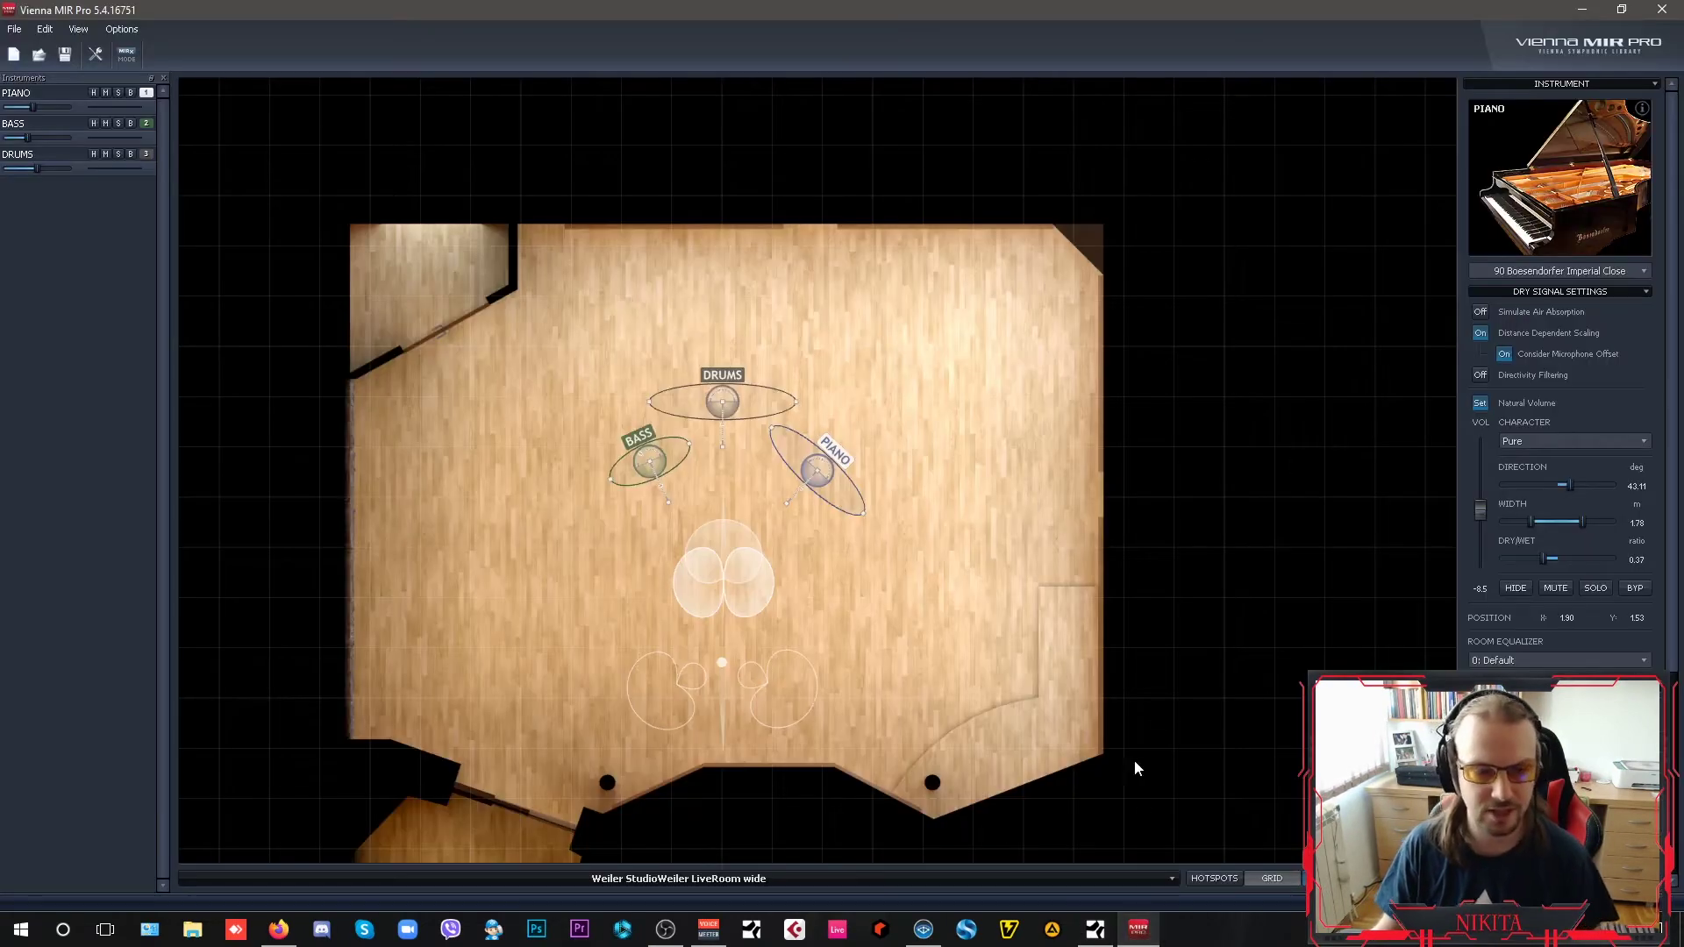
drag(1135, 763, 1305, 609)
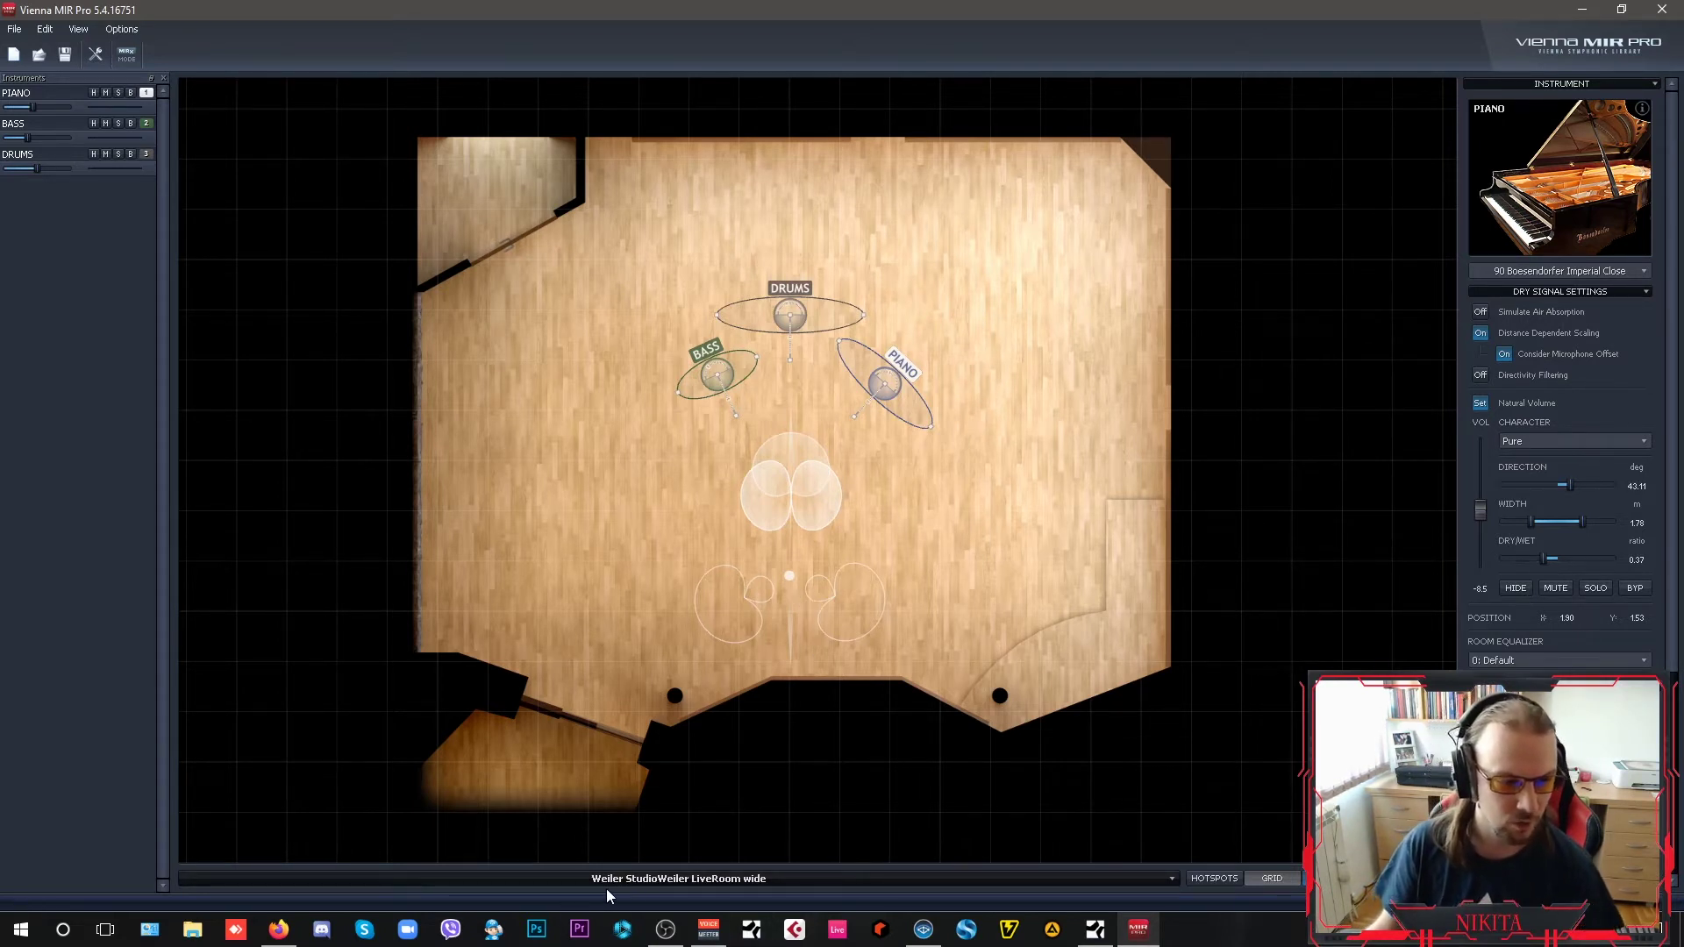
click(805, 882)
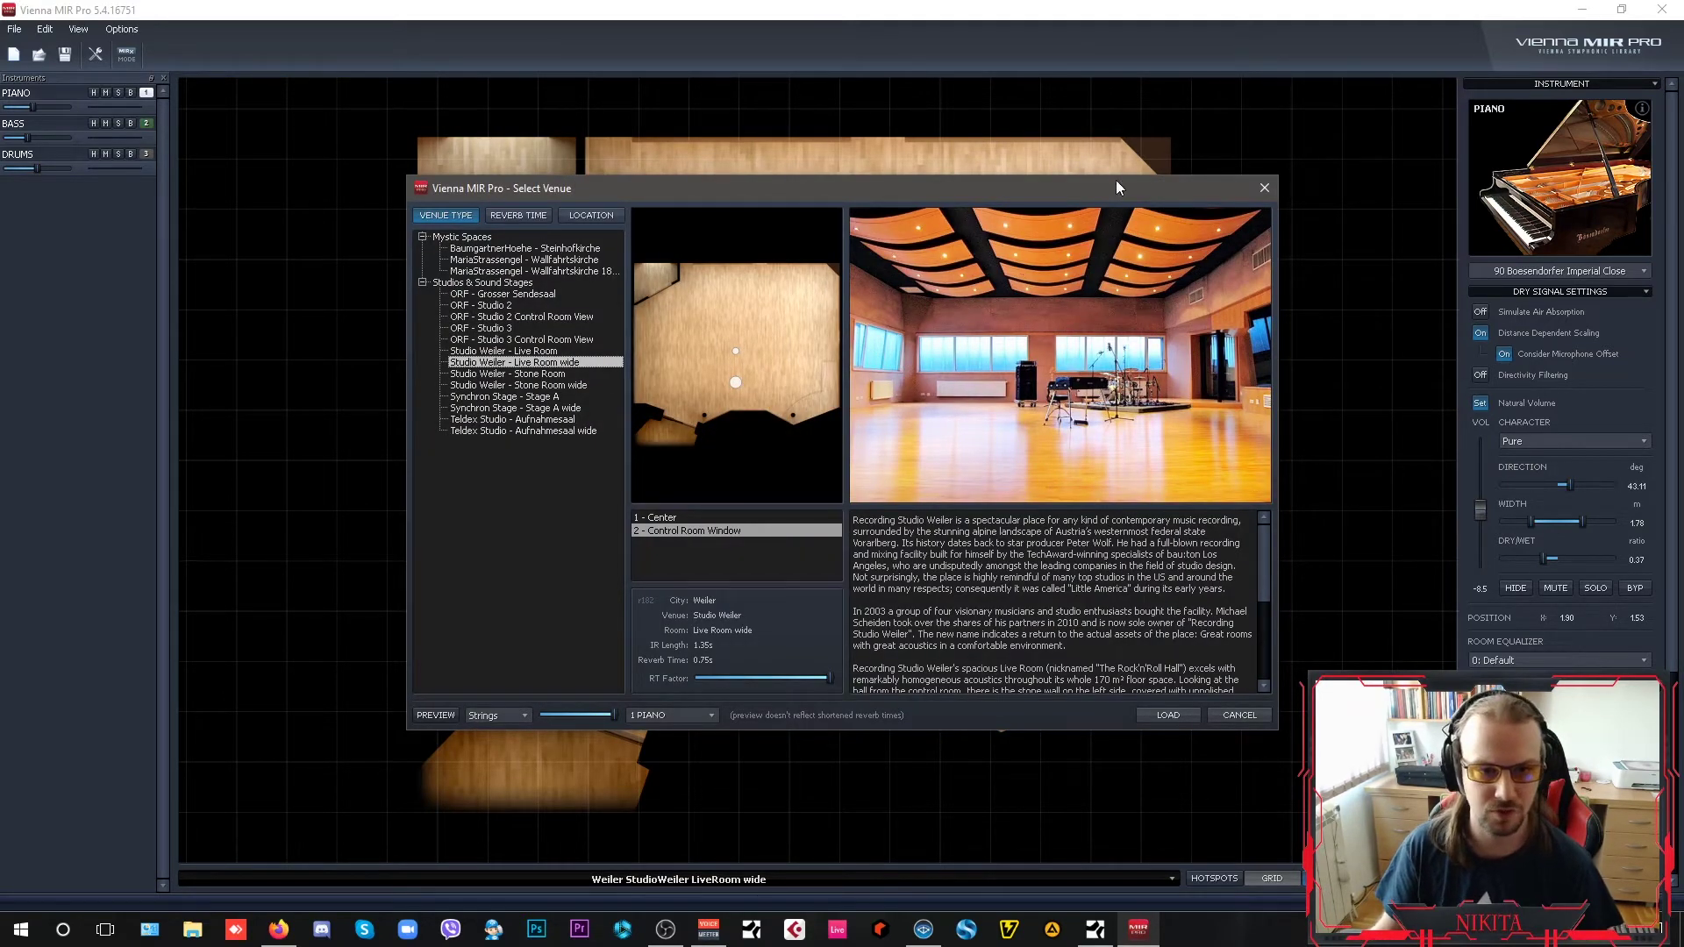
click(1262, 189)
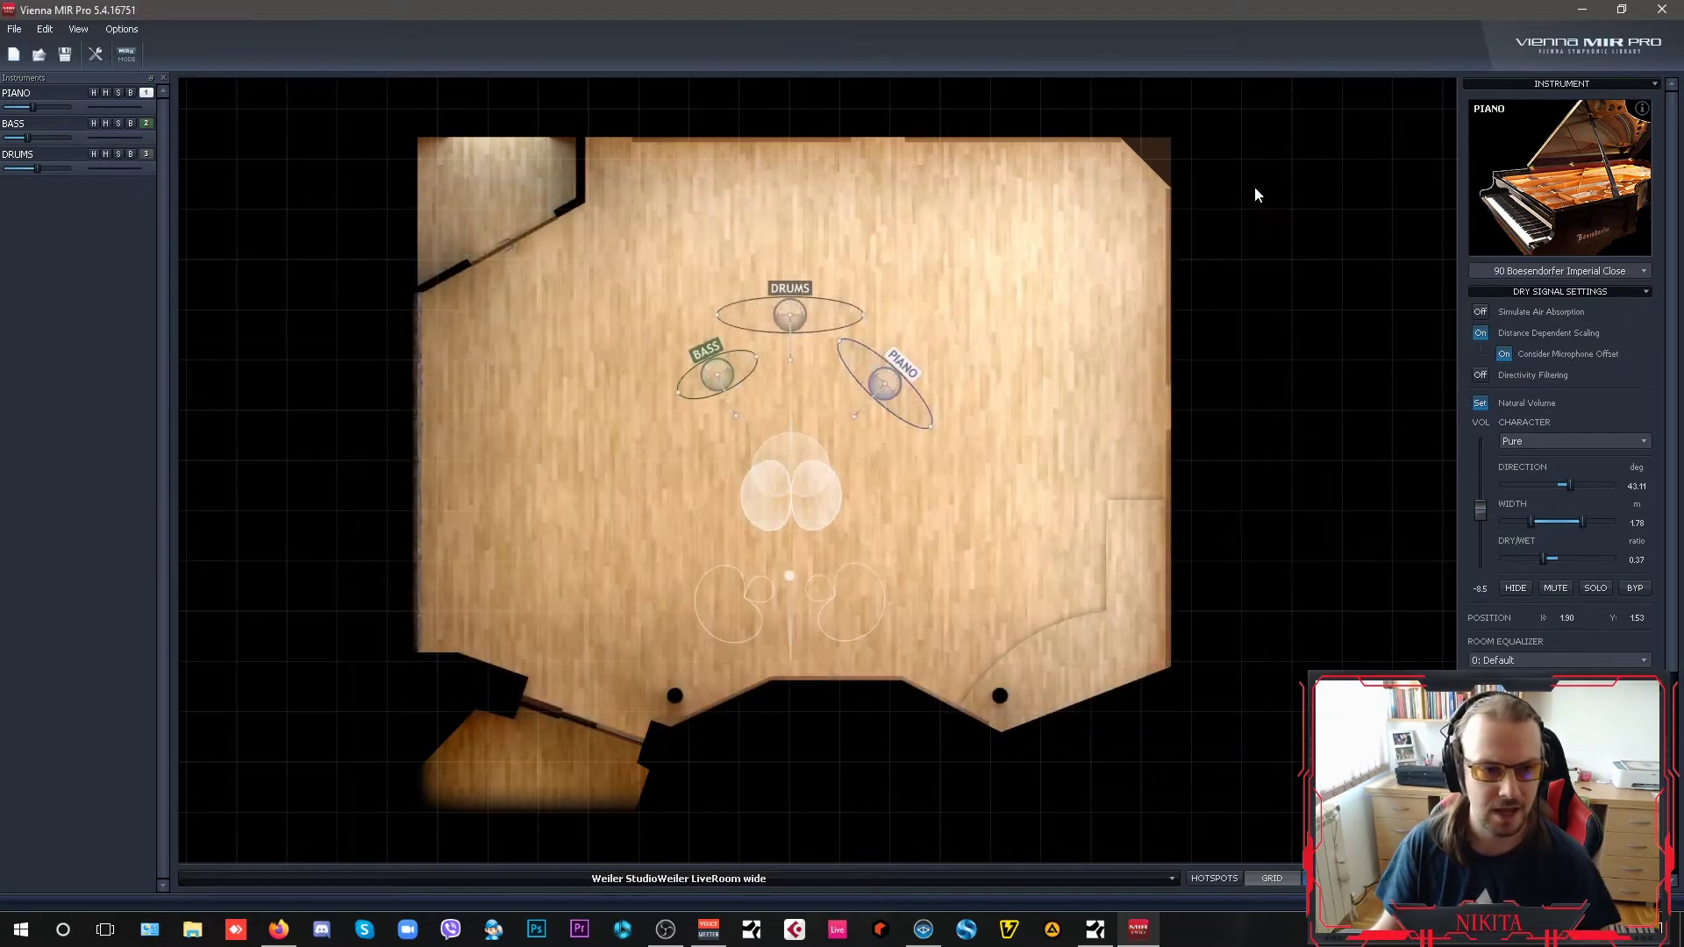
click(1096, 929)
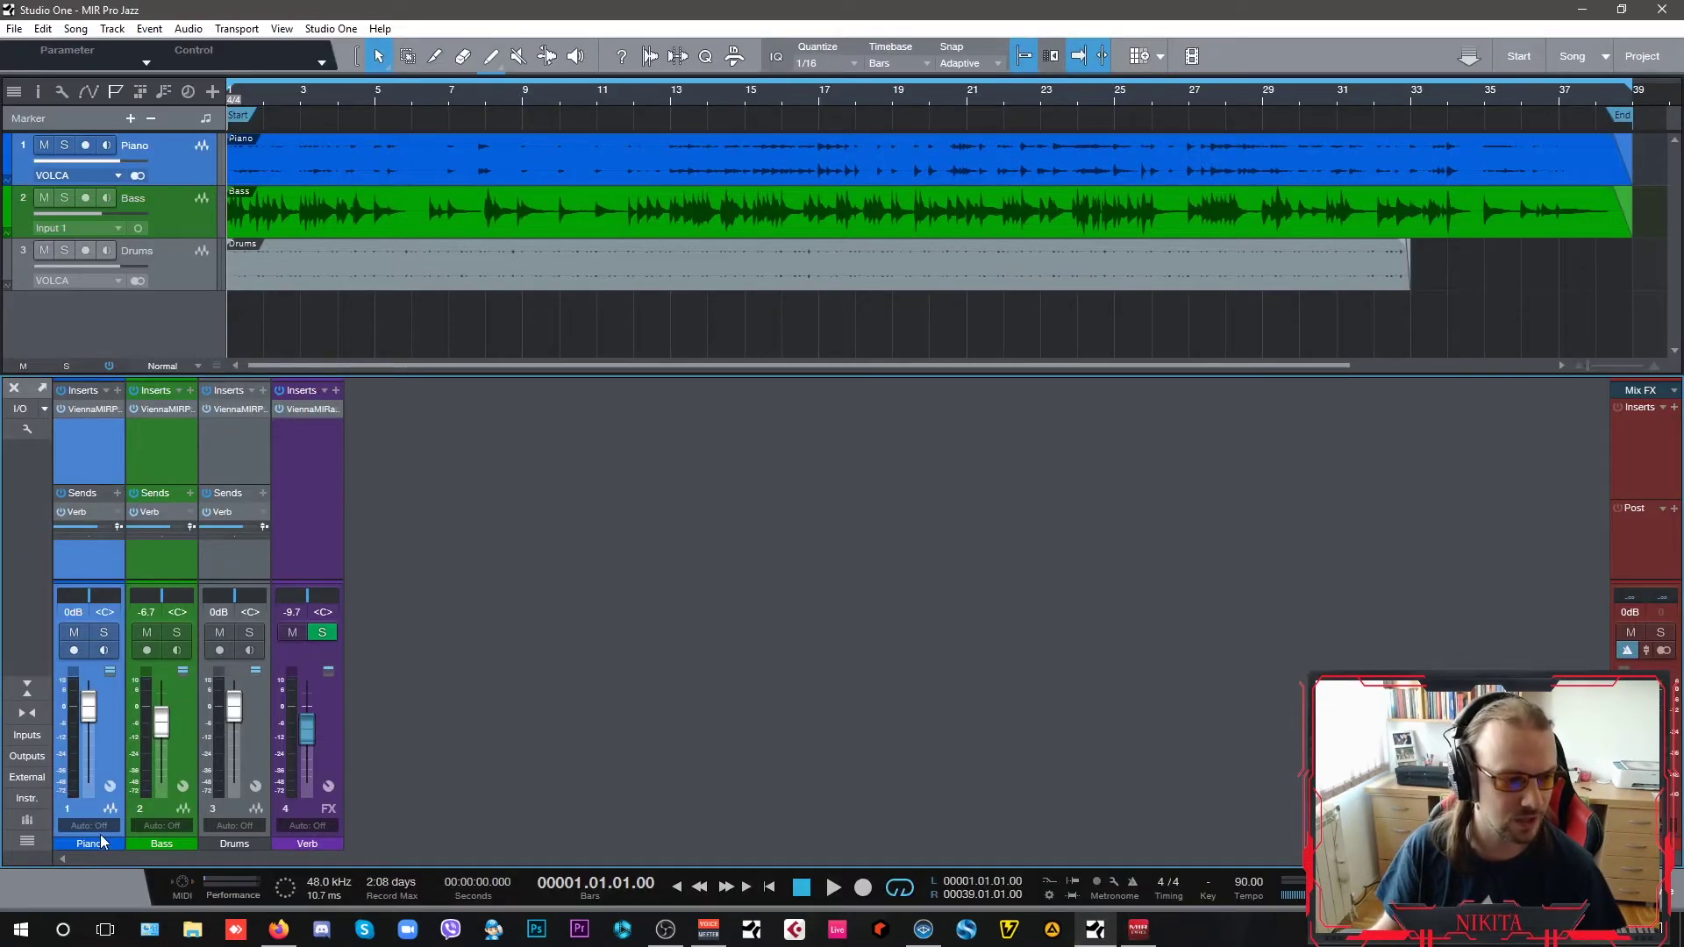
click(1138, 929)
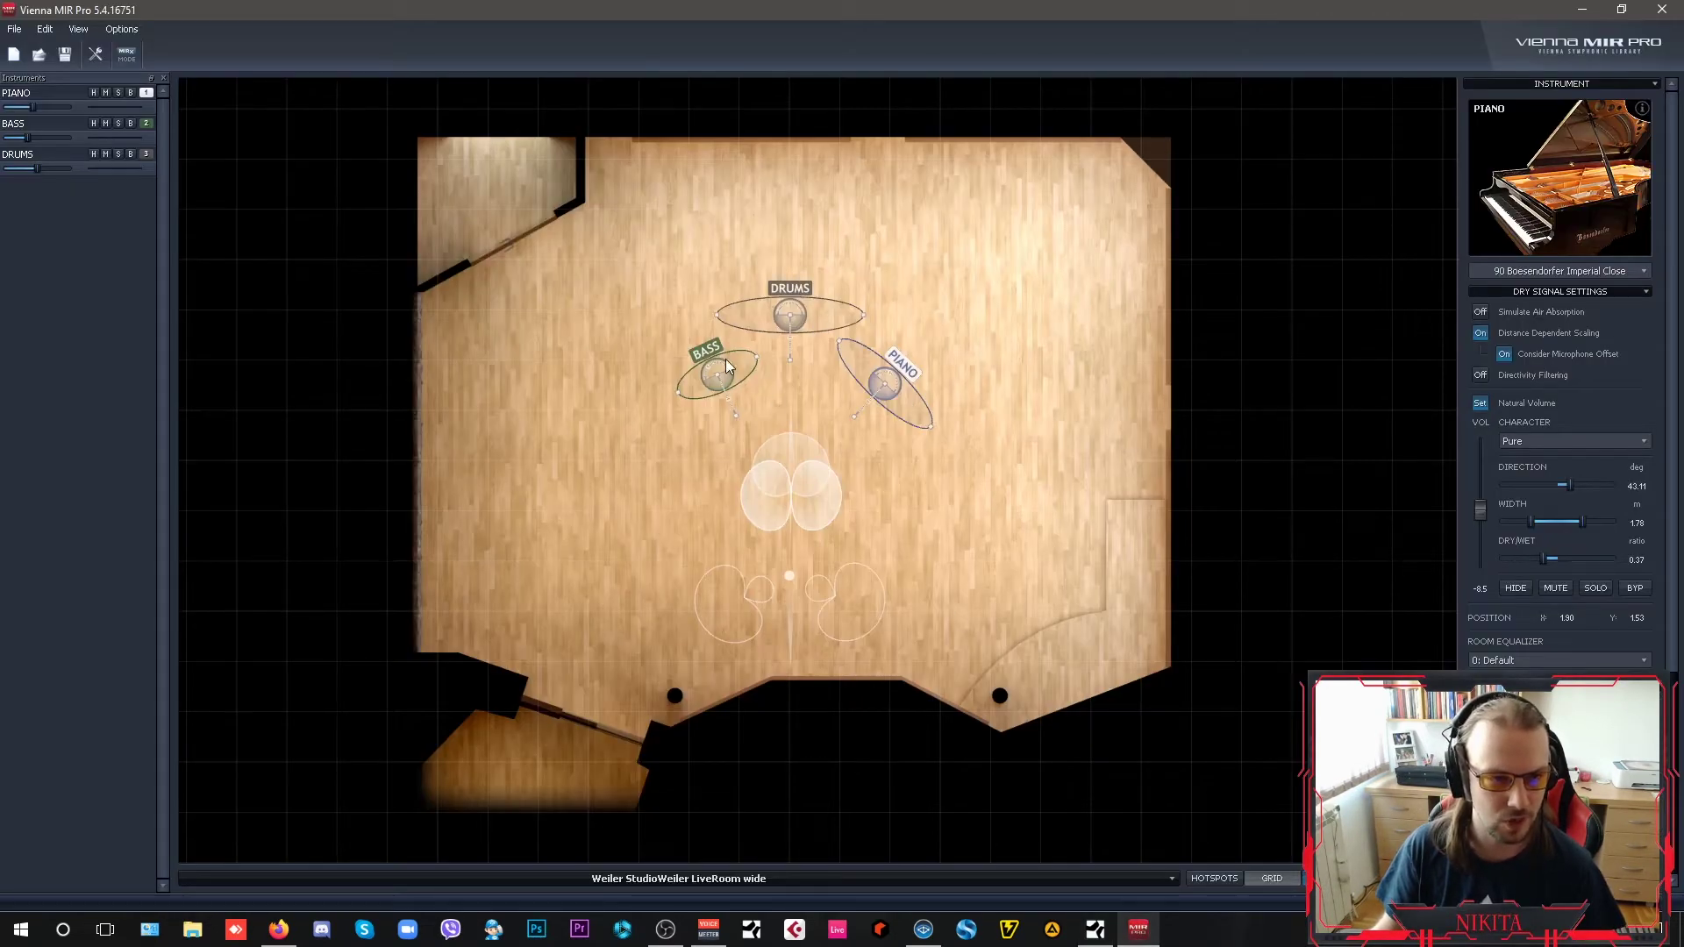
Review the drums' profile list, keeping 99c Cardioid, then select the piano and return to Studio One
click(791, 325)
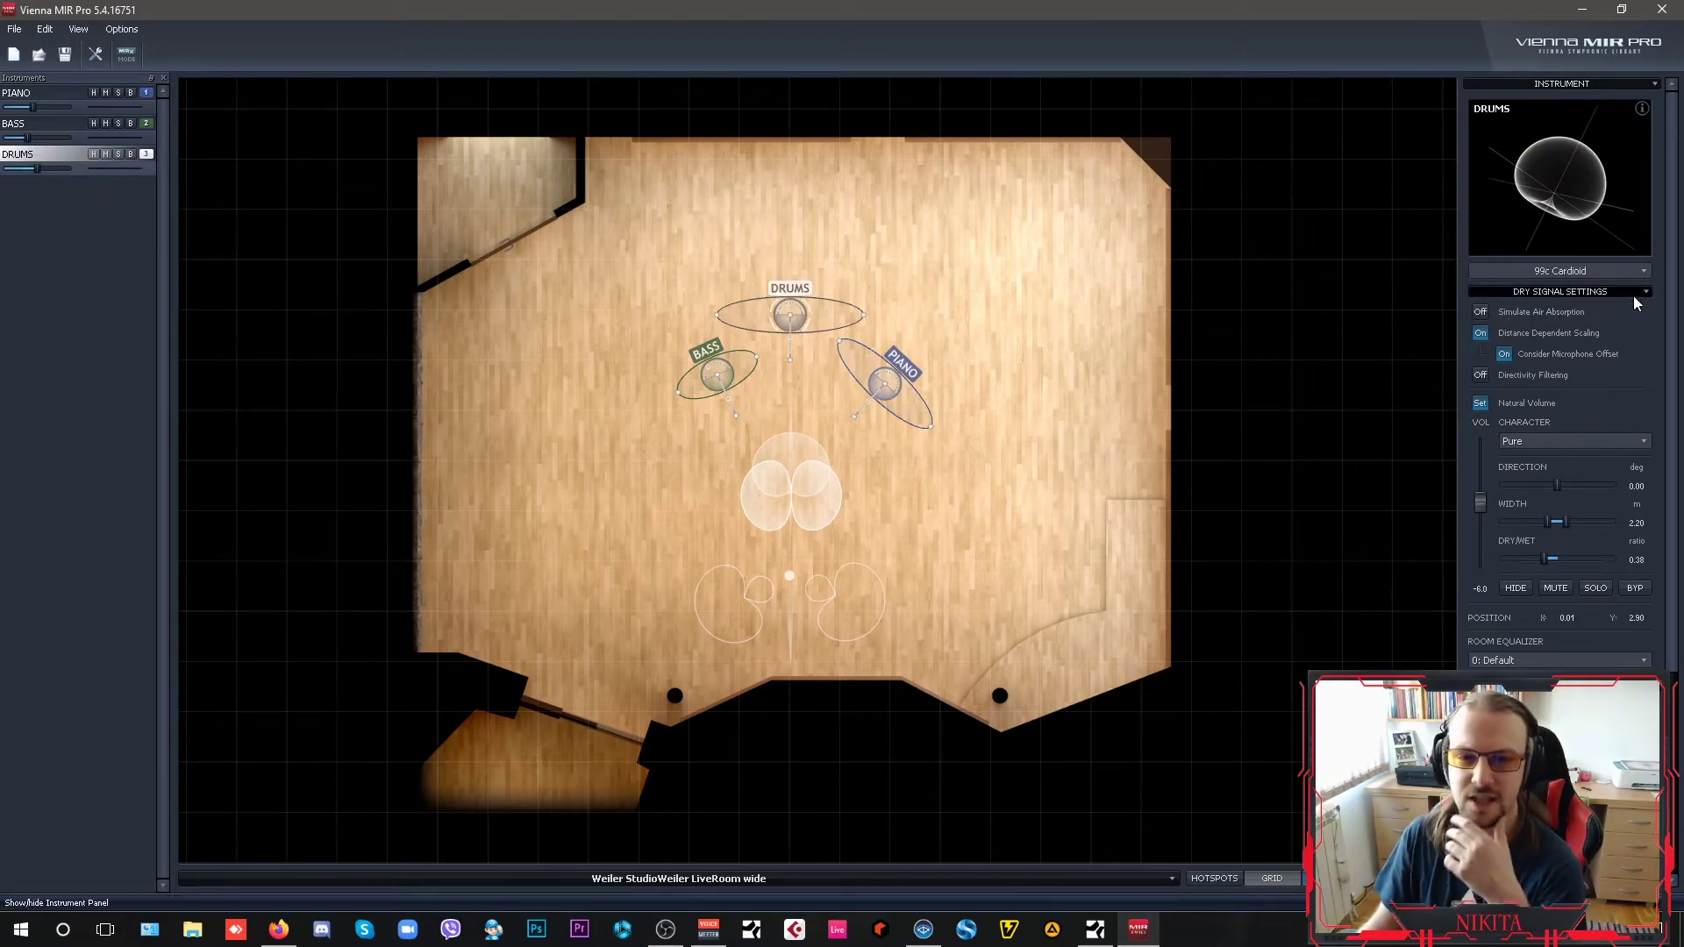
click(1643, 271)
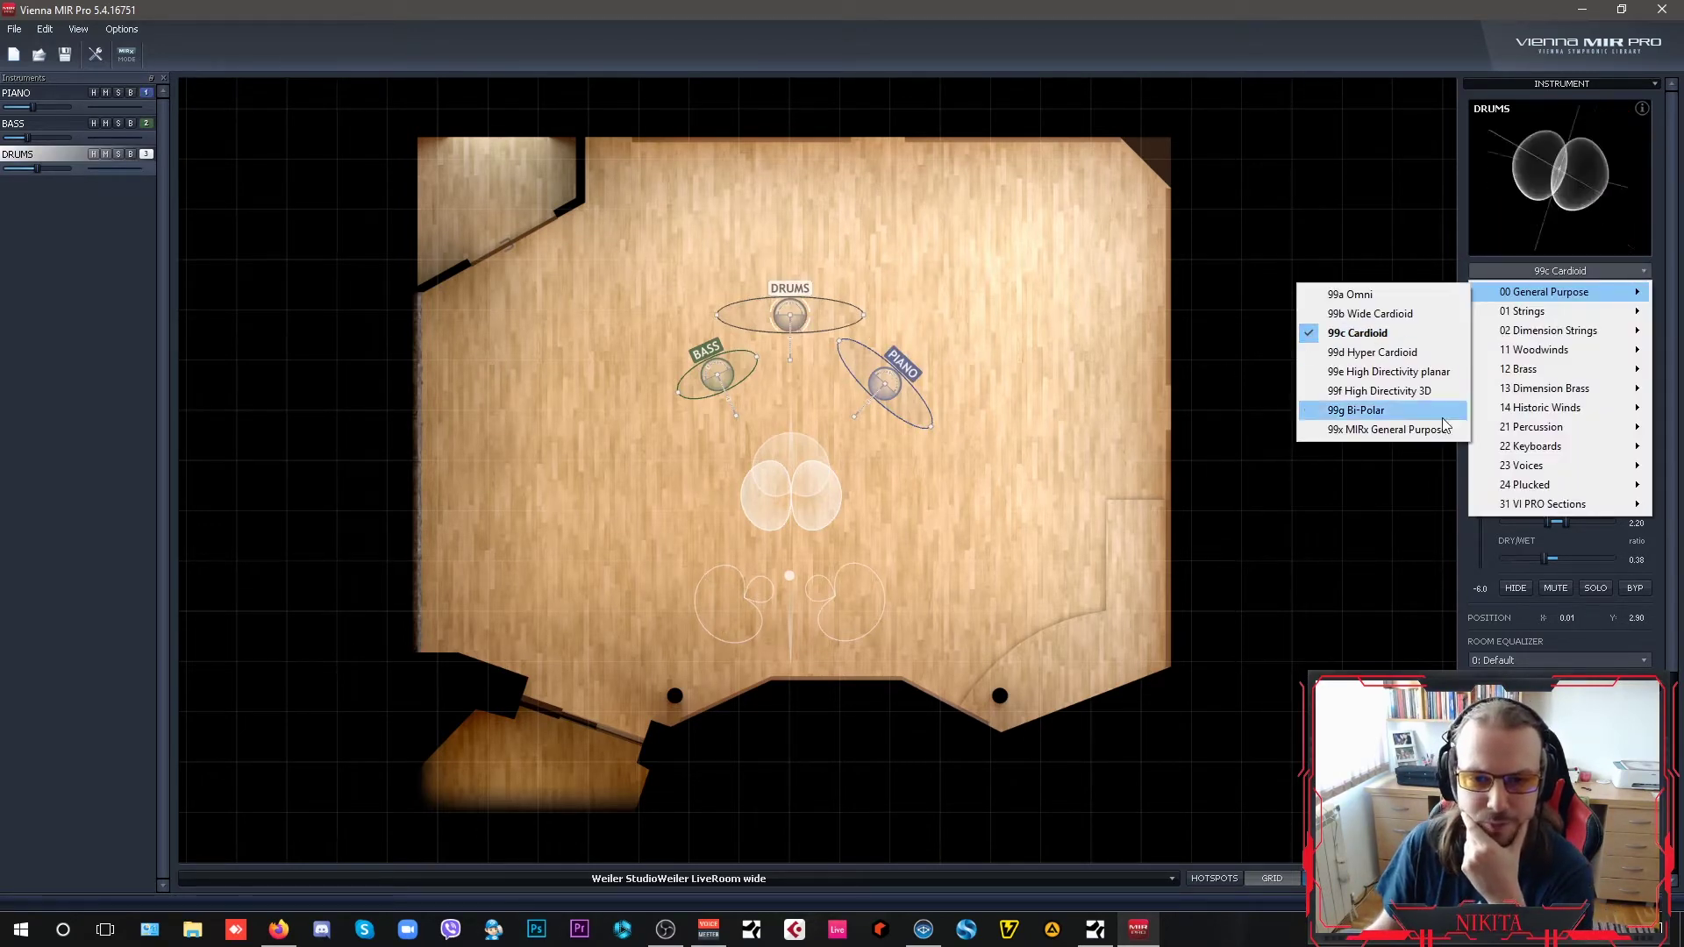
mouse_move(1559, 431)
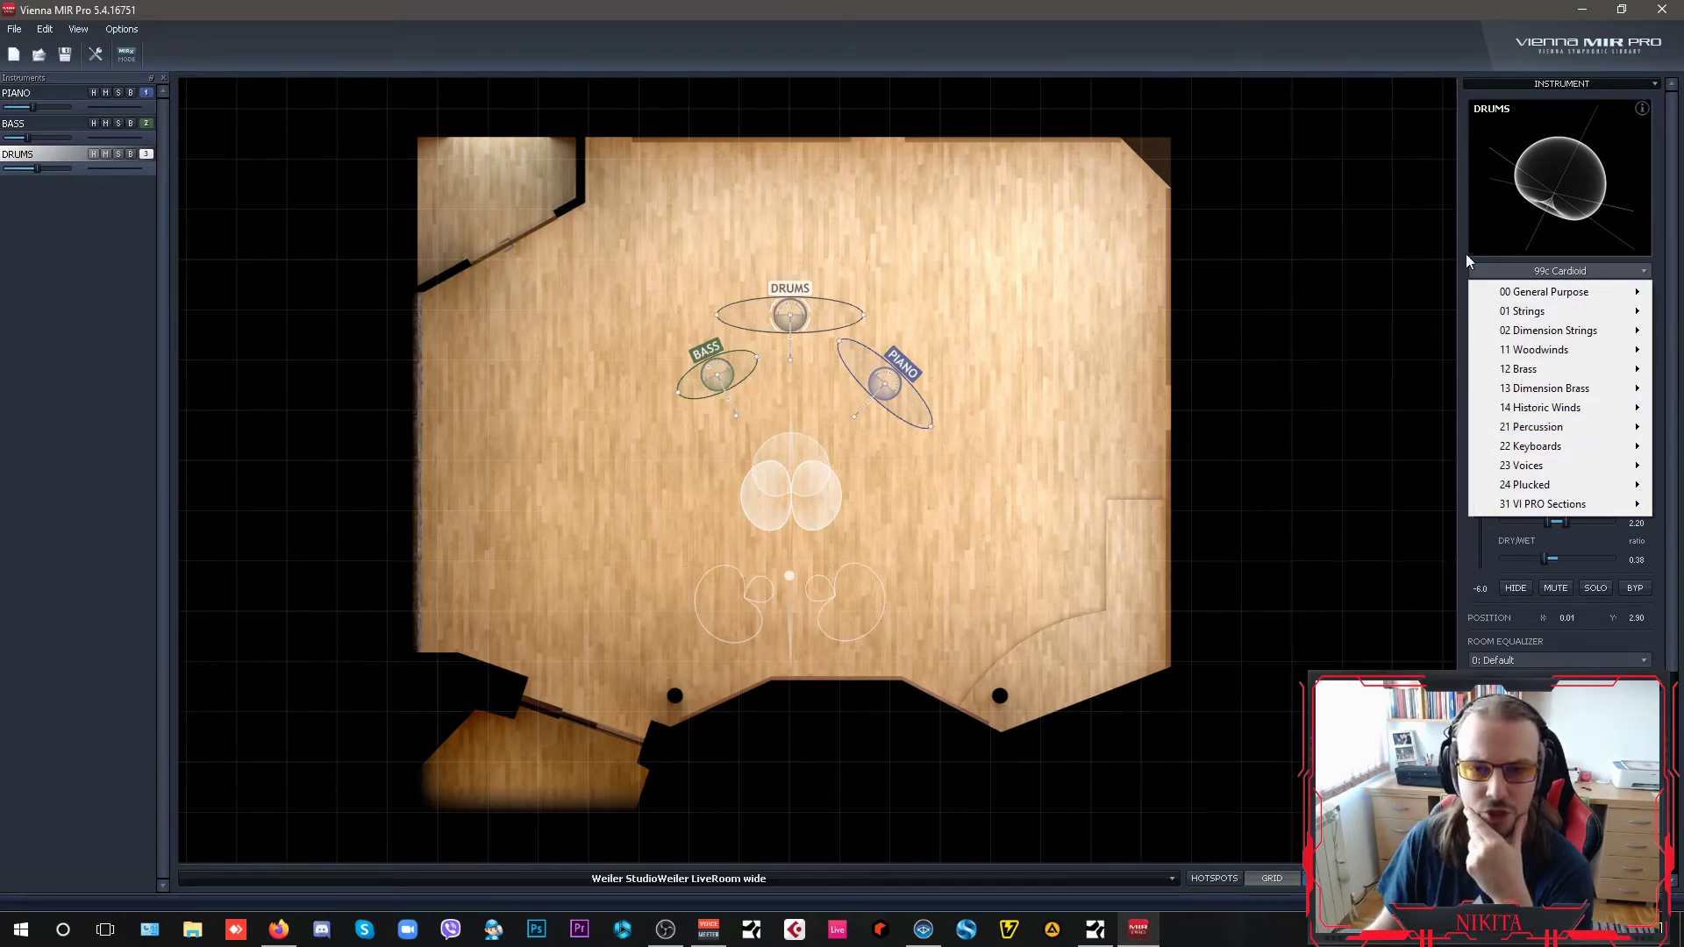
click(1353, 251)
click(1559, 274)
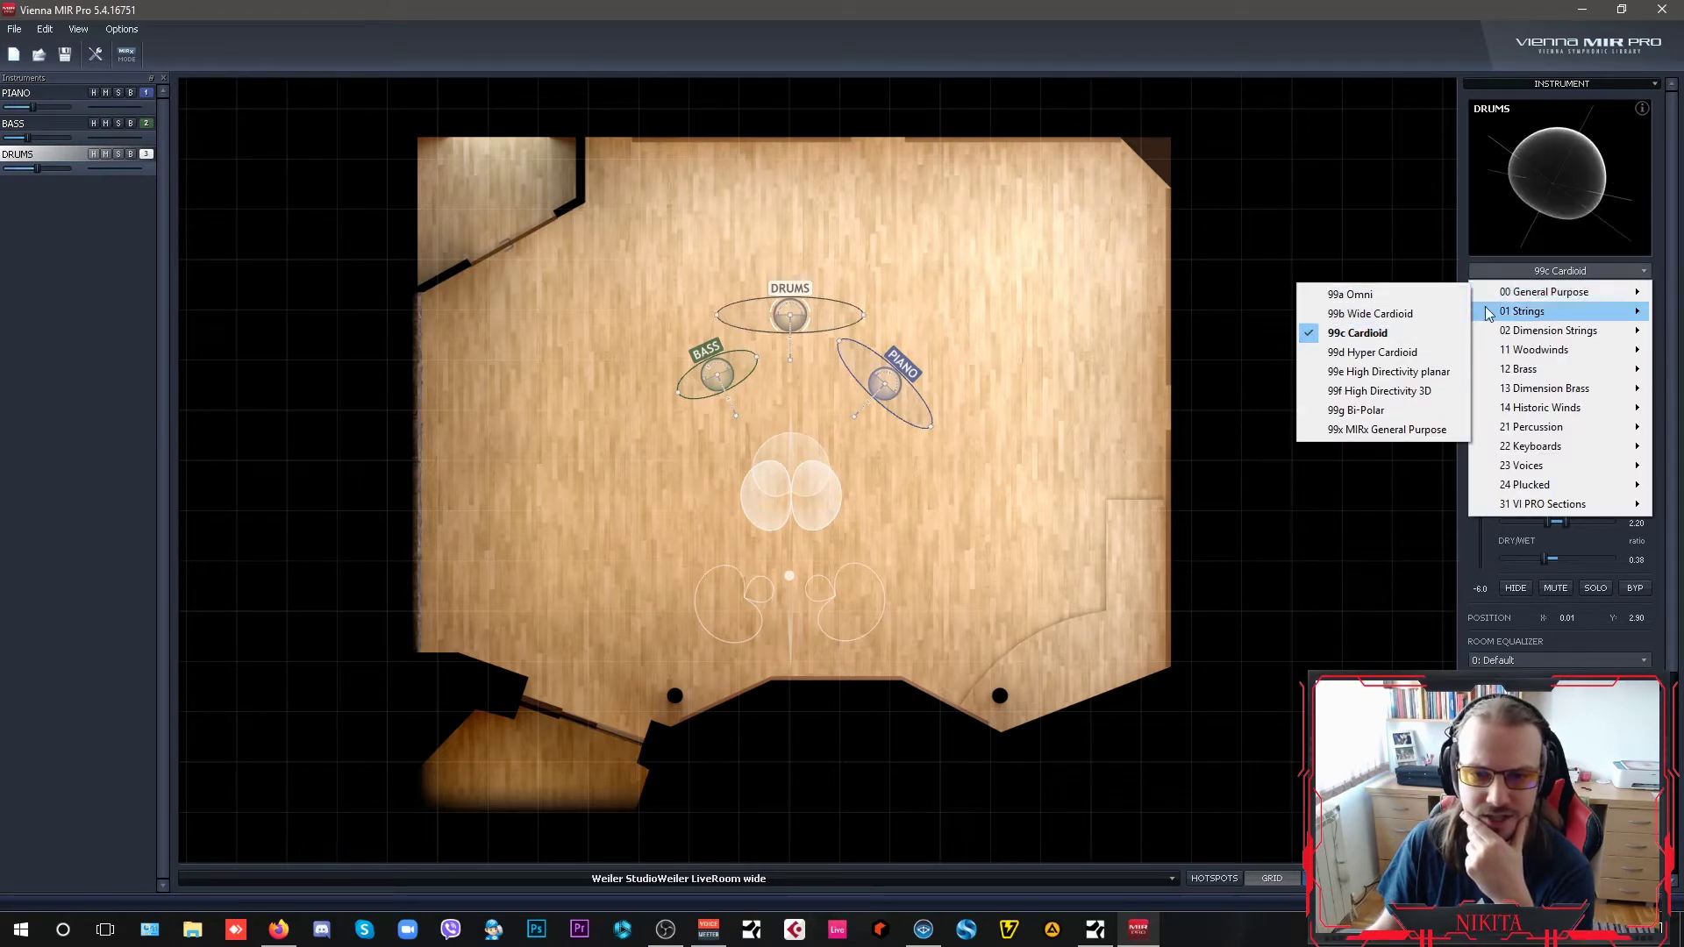
click(1258, 192)
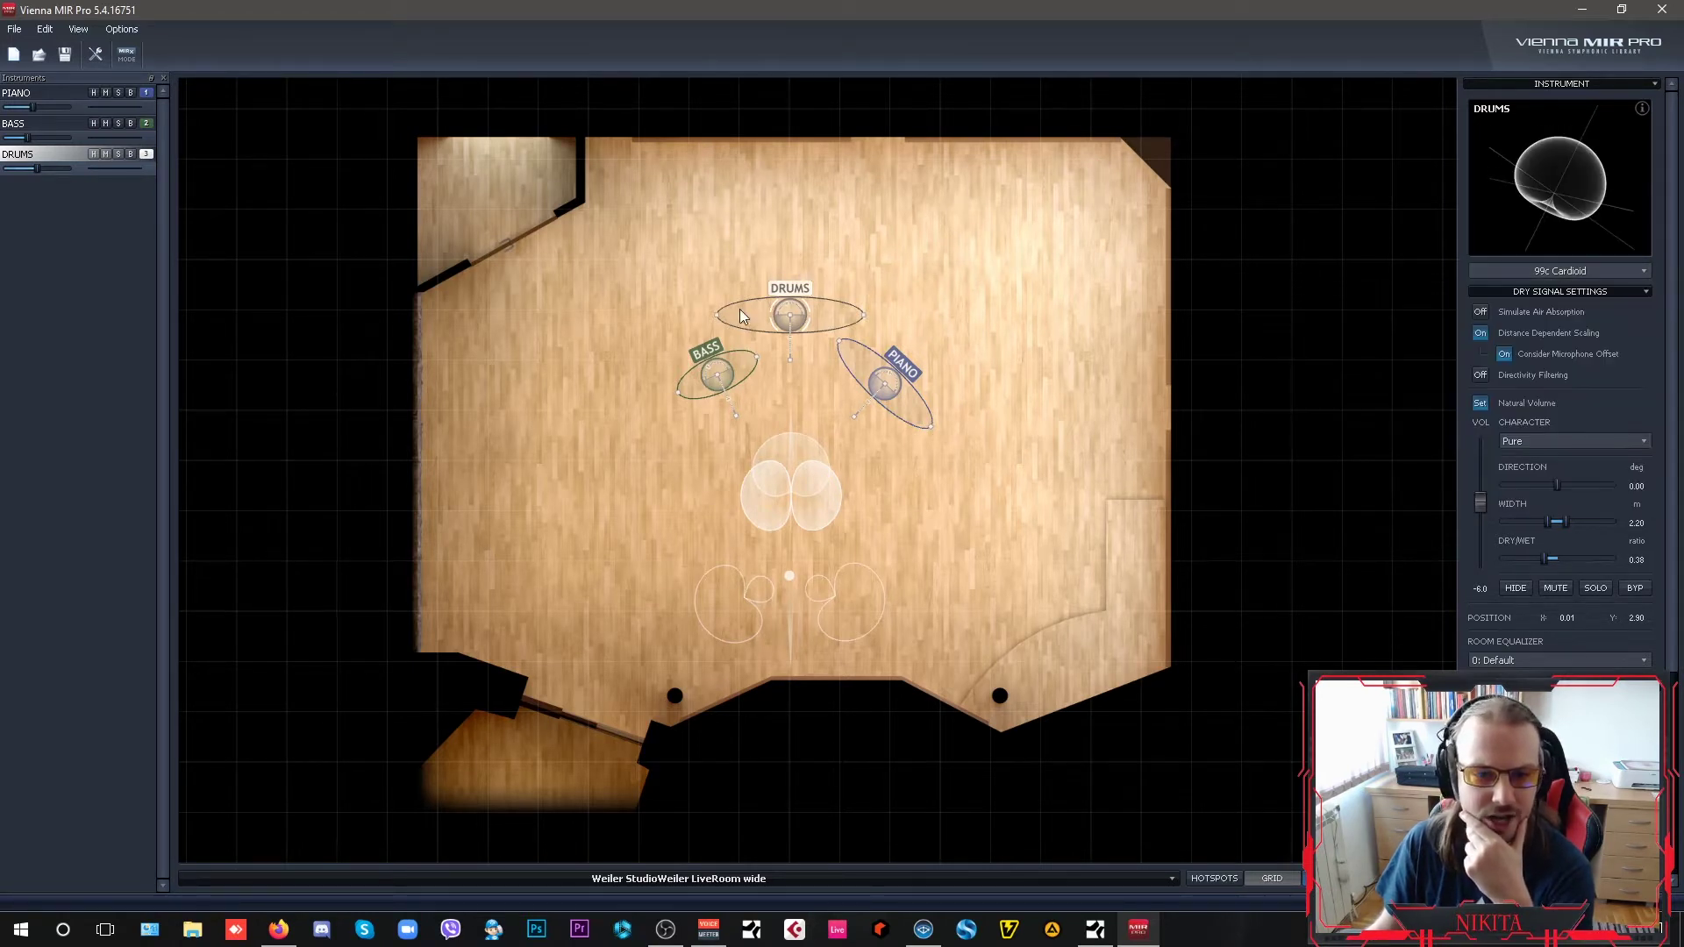
click(903, 400)
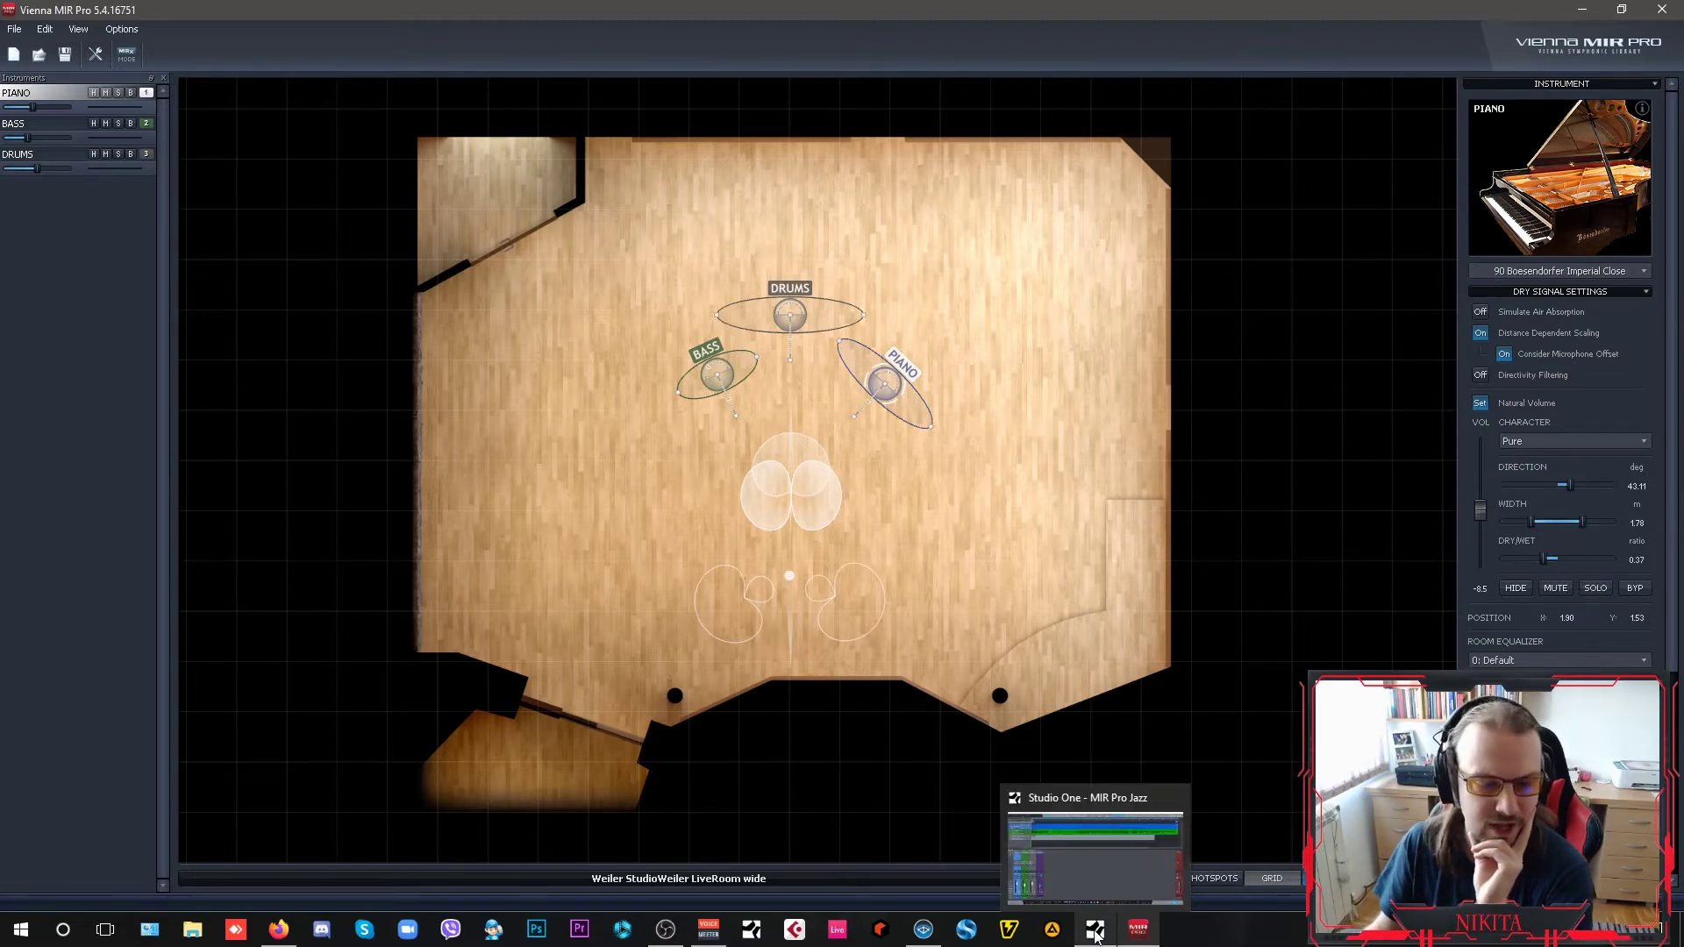
click(1098, 932)
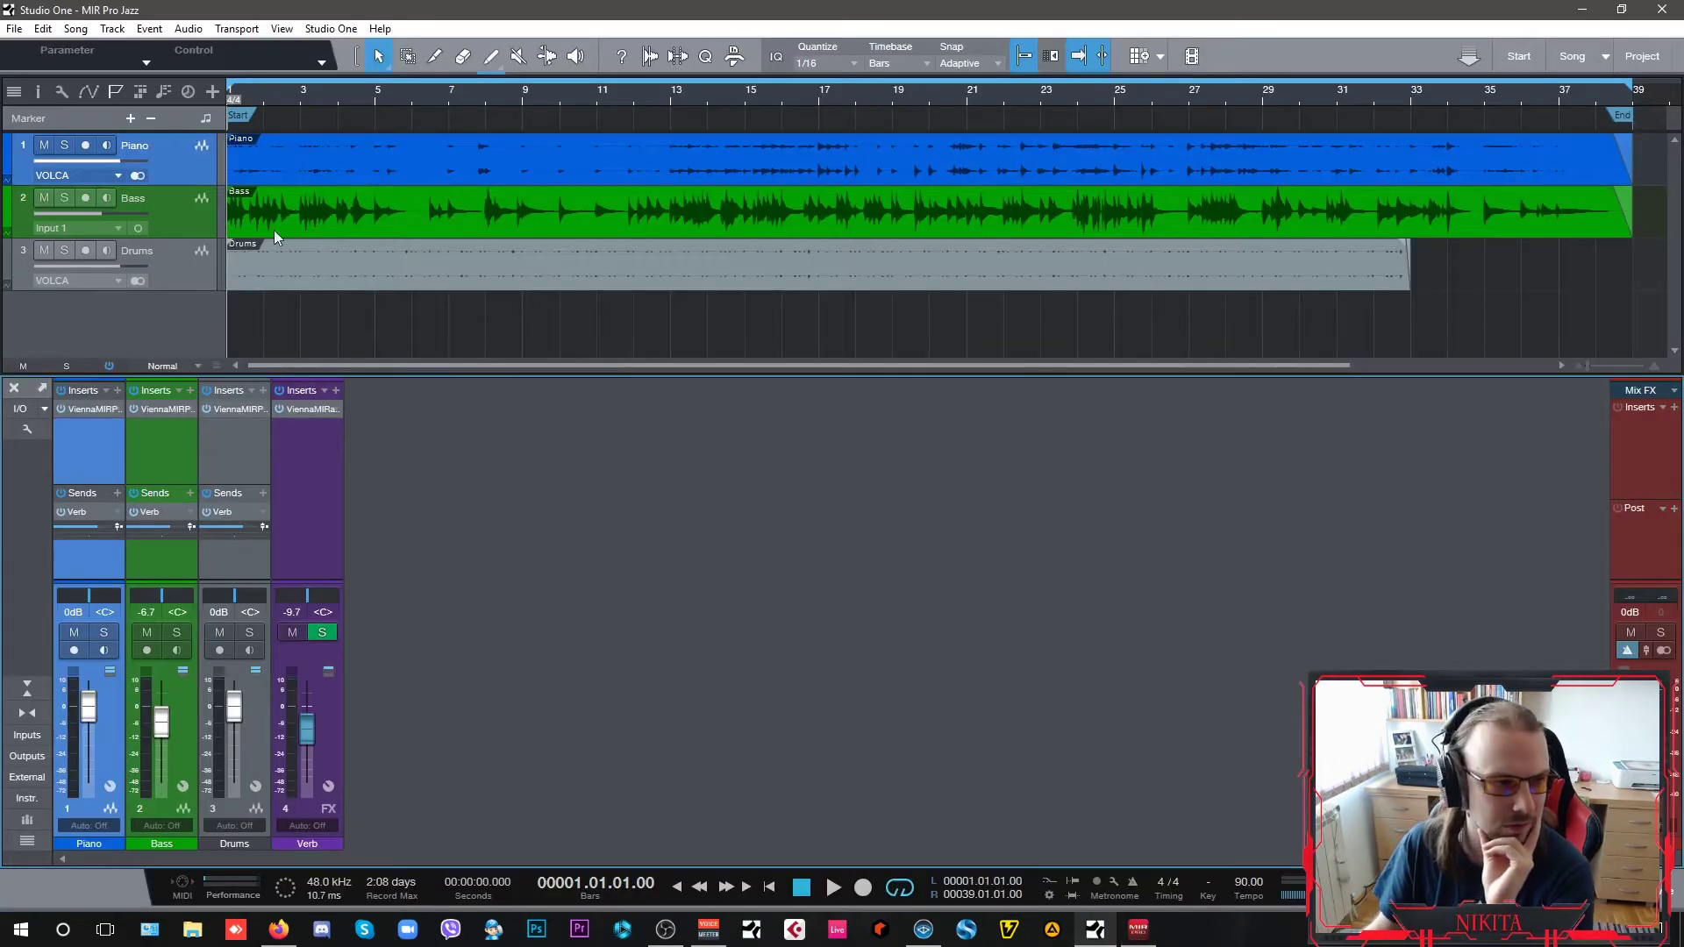
Select the piano clip, then show the bass's Stereo M-S (Cardioid M) output microphone in MIR Pro
click(397, 166)
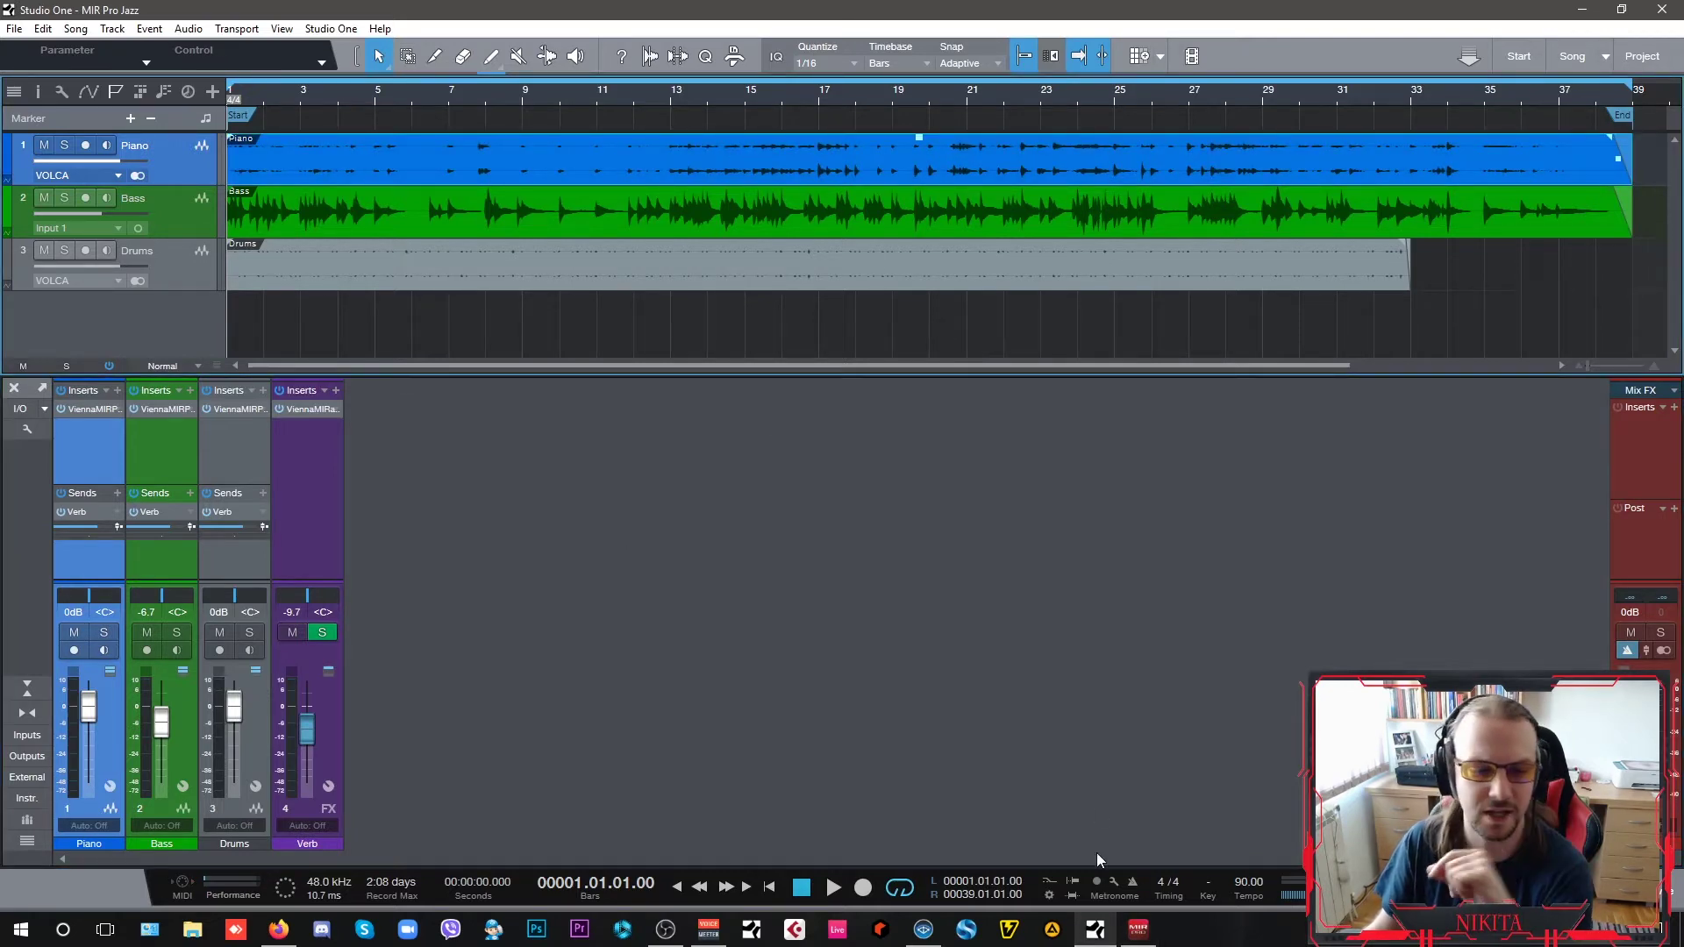
click(1155, 930)
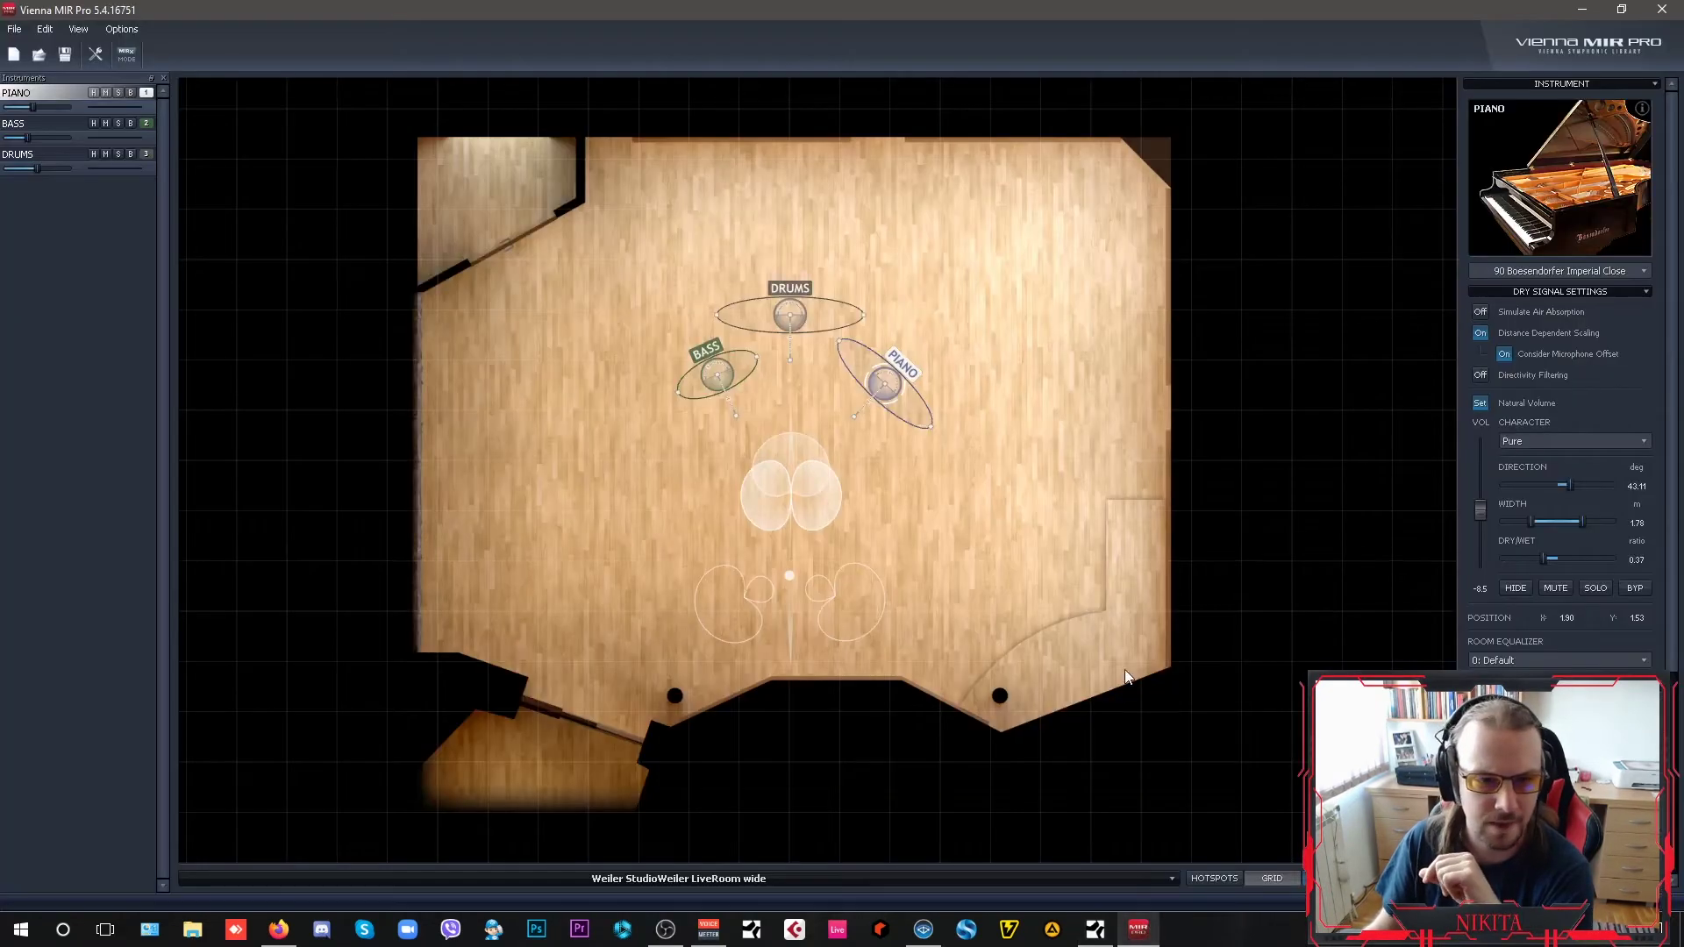
click(715, 375)
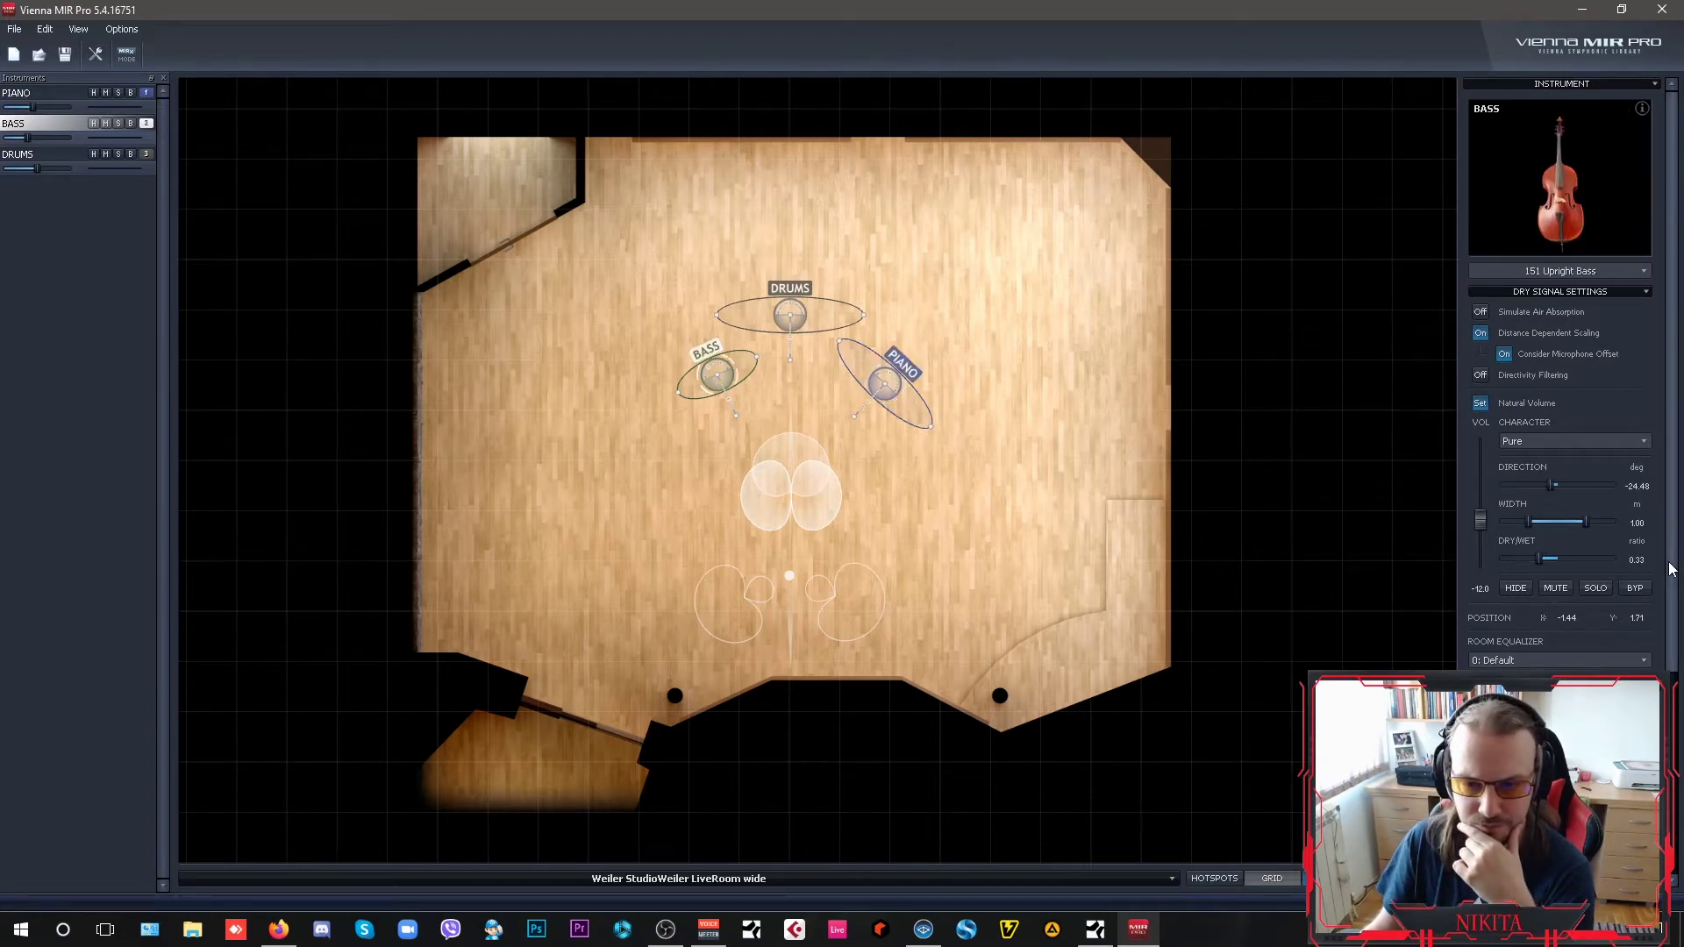
scroll(1671, 570, down, 3)
scroll(1614, 561, down, 1)
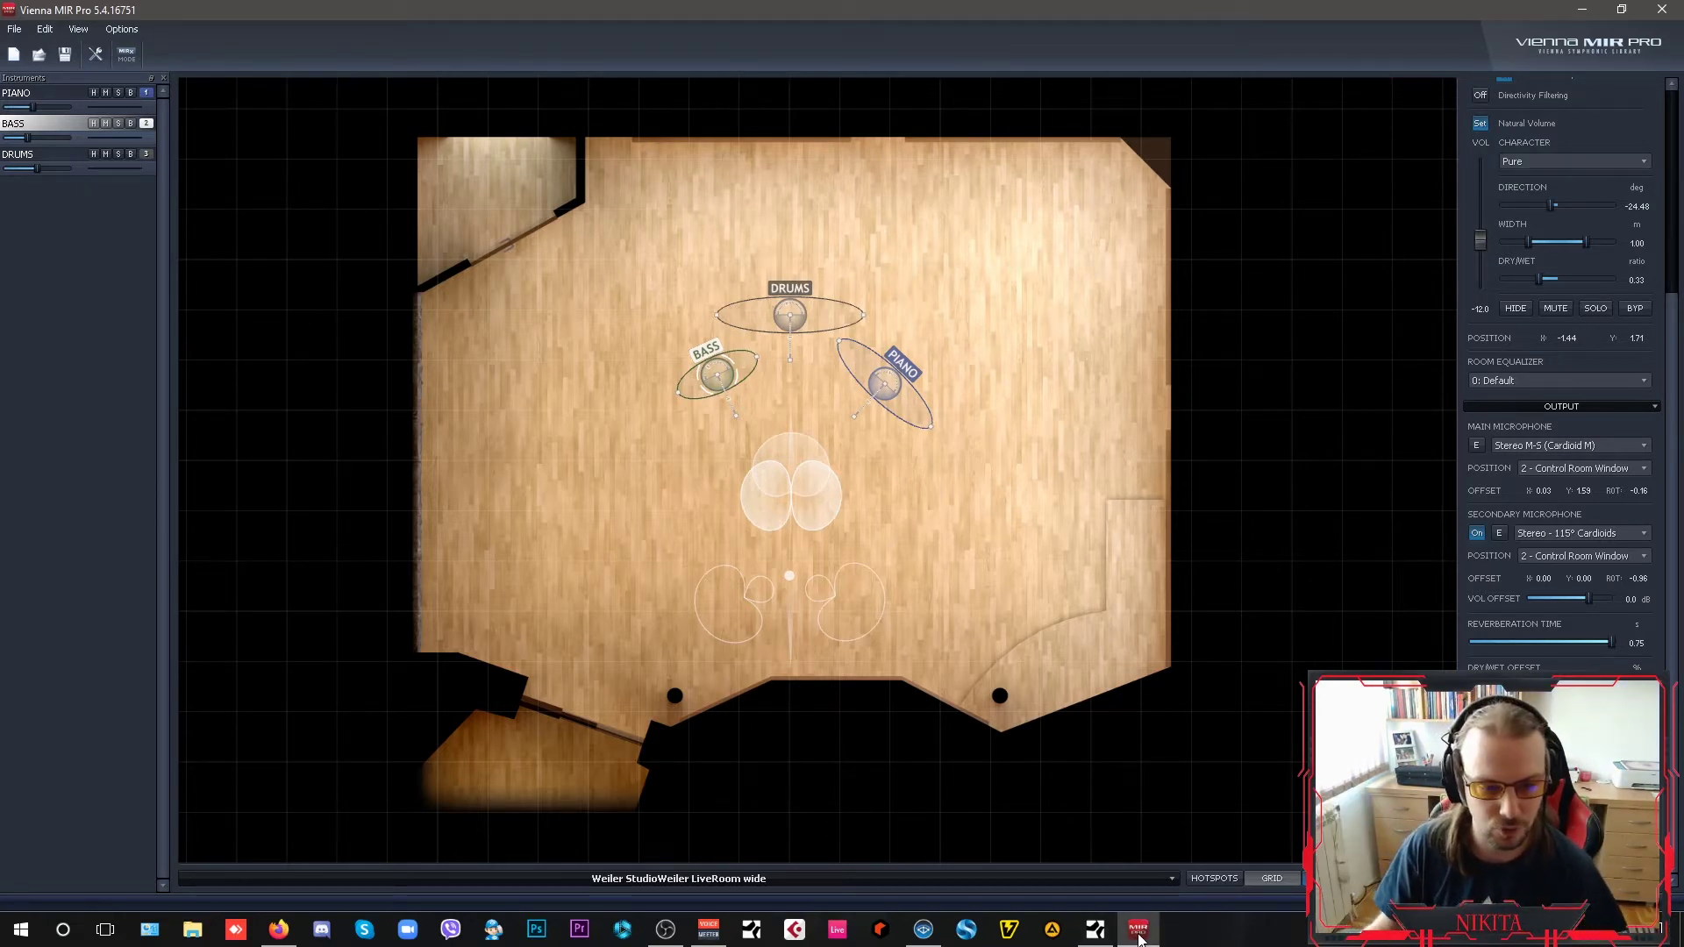
click(1137, 931)
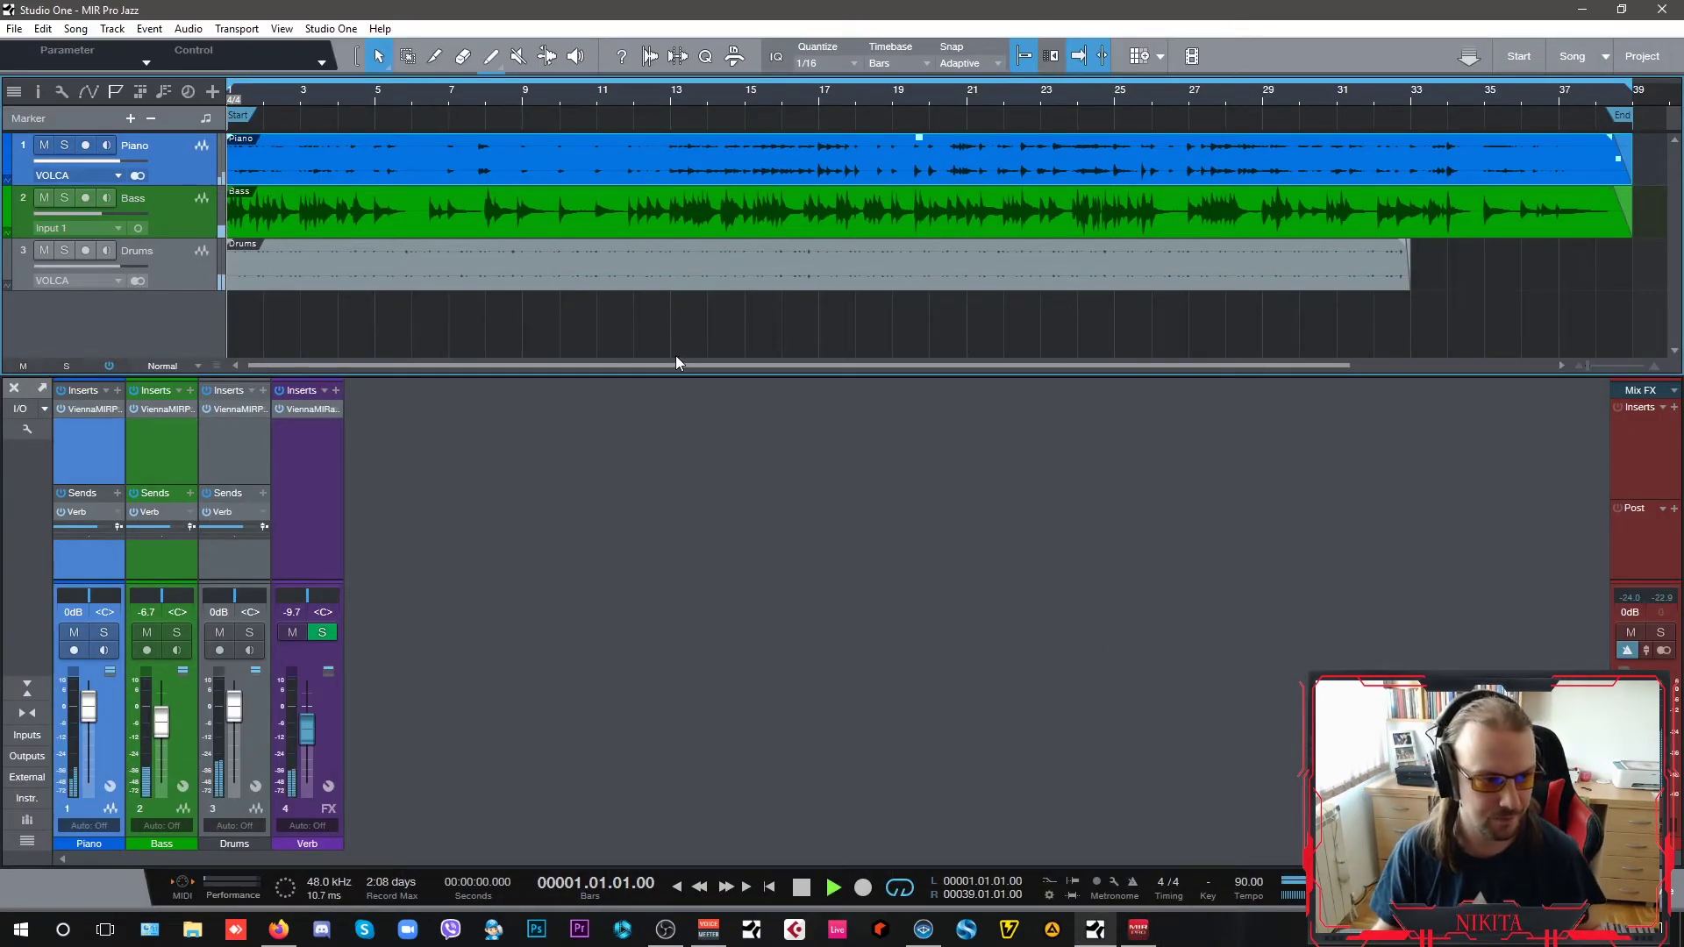
key(space)
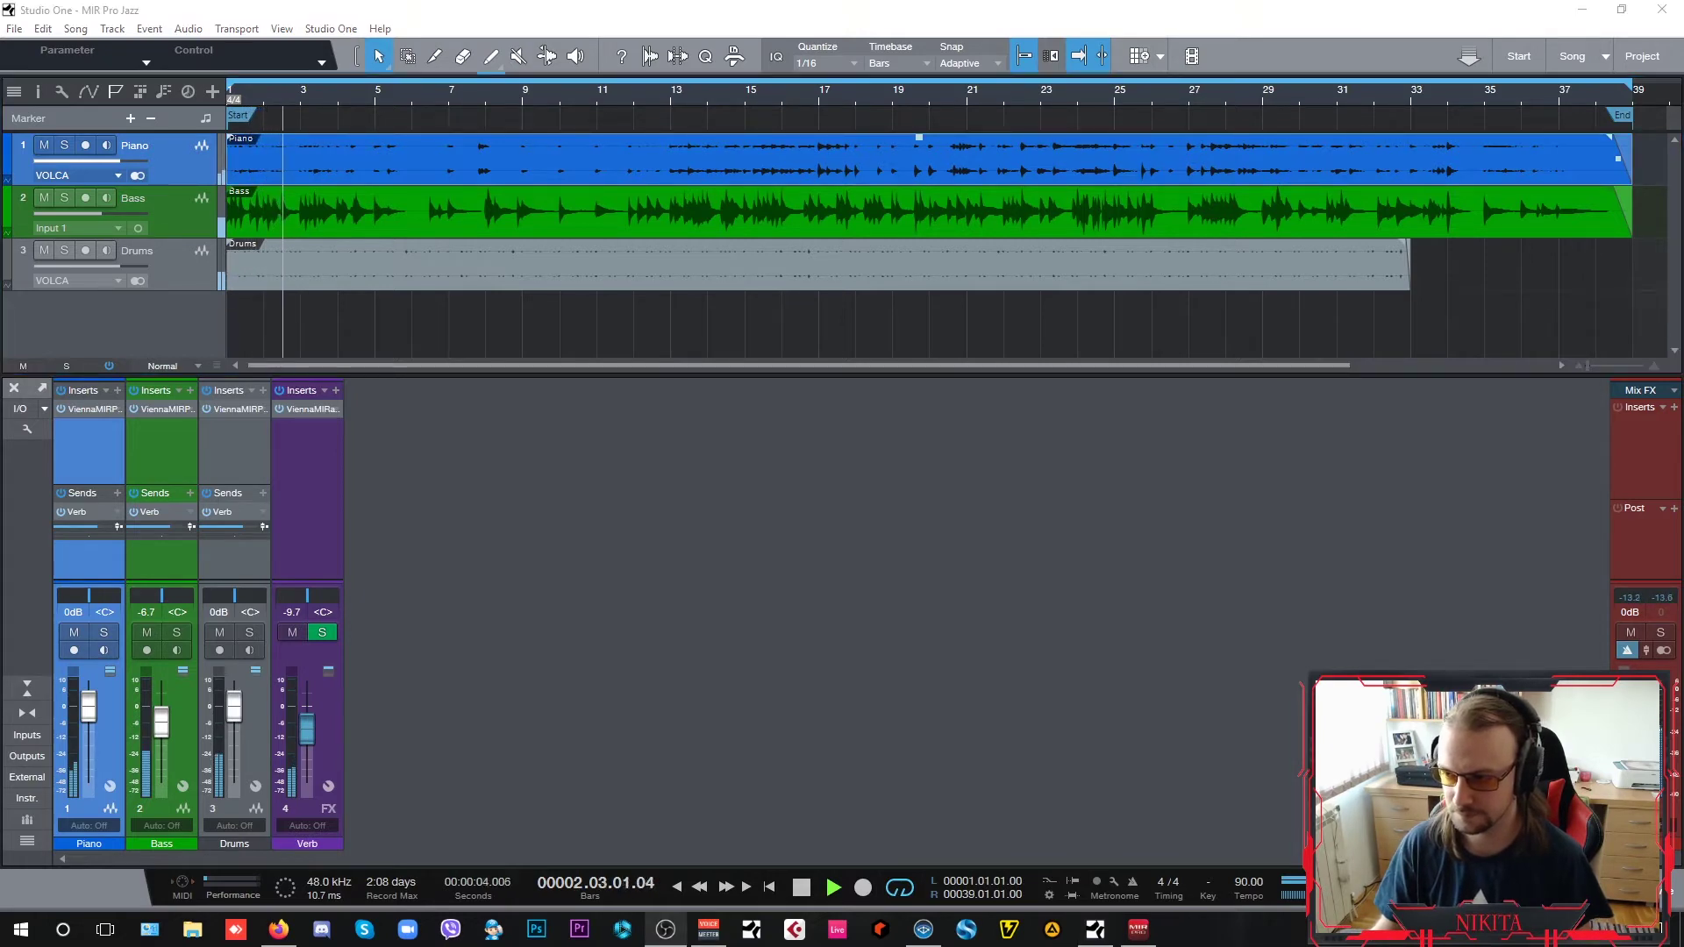
click(1140, 929)
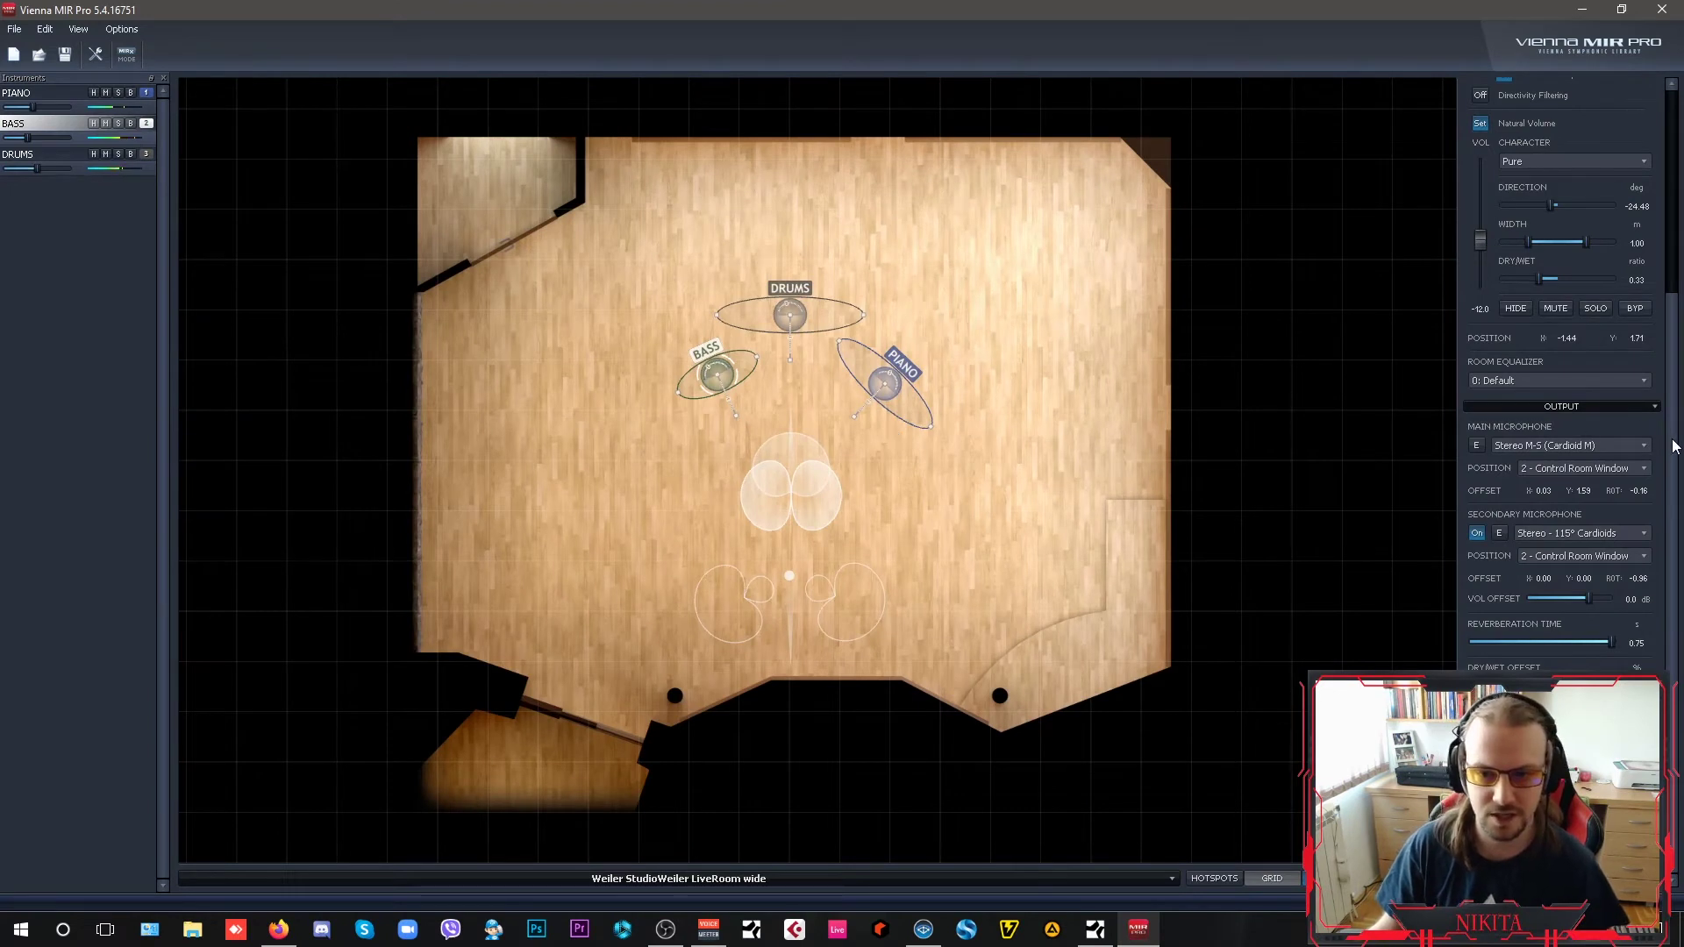
scroll(1671, 443, up, 5)
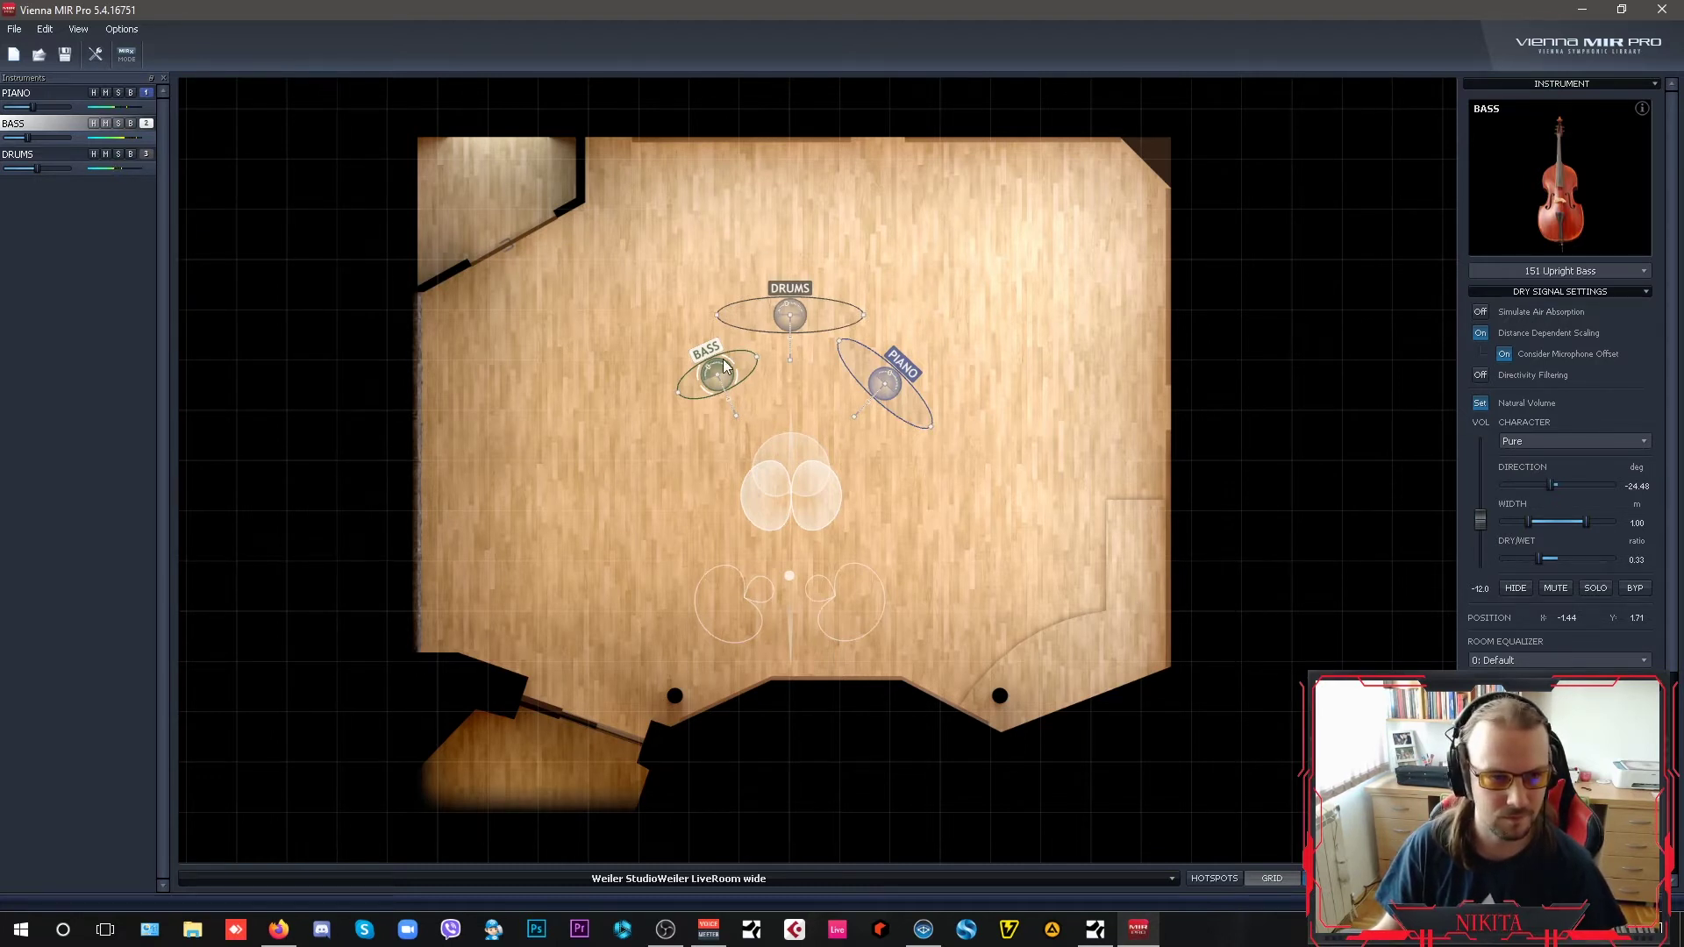
Spread the bass left and the piano right, then move both back beside the drums
drag(716, 384, 618, 375)
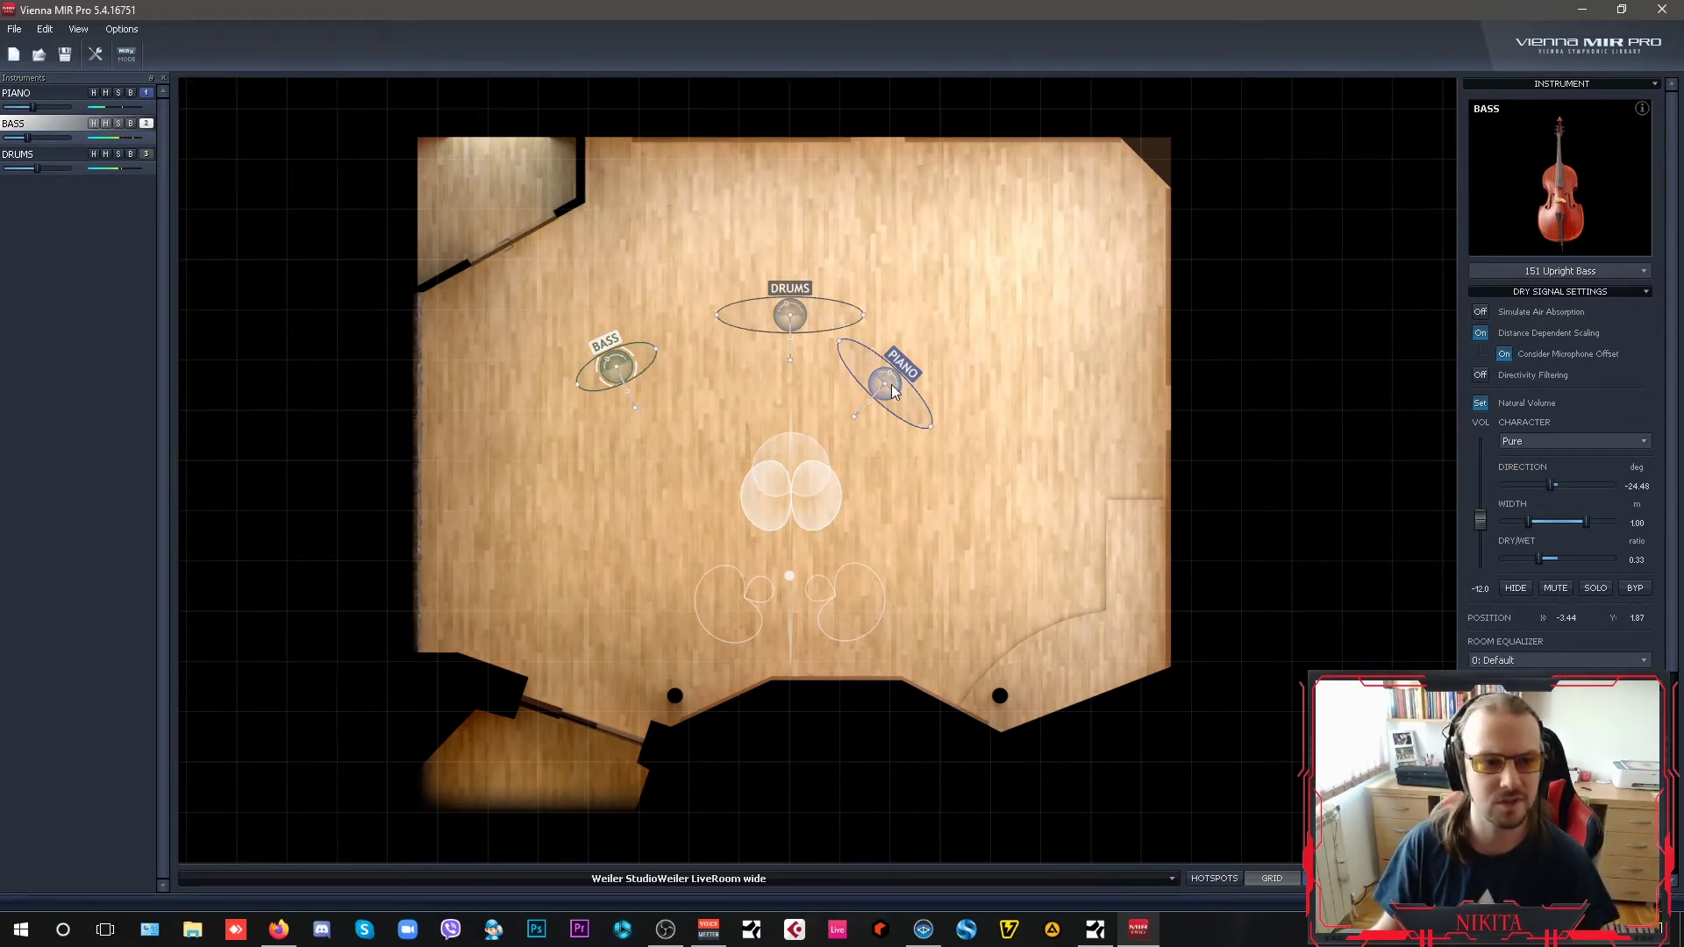
drag(893, 392, 1005, 386)
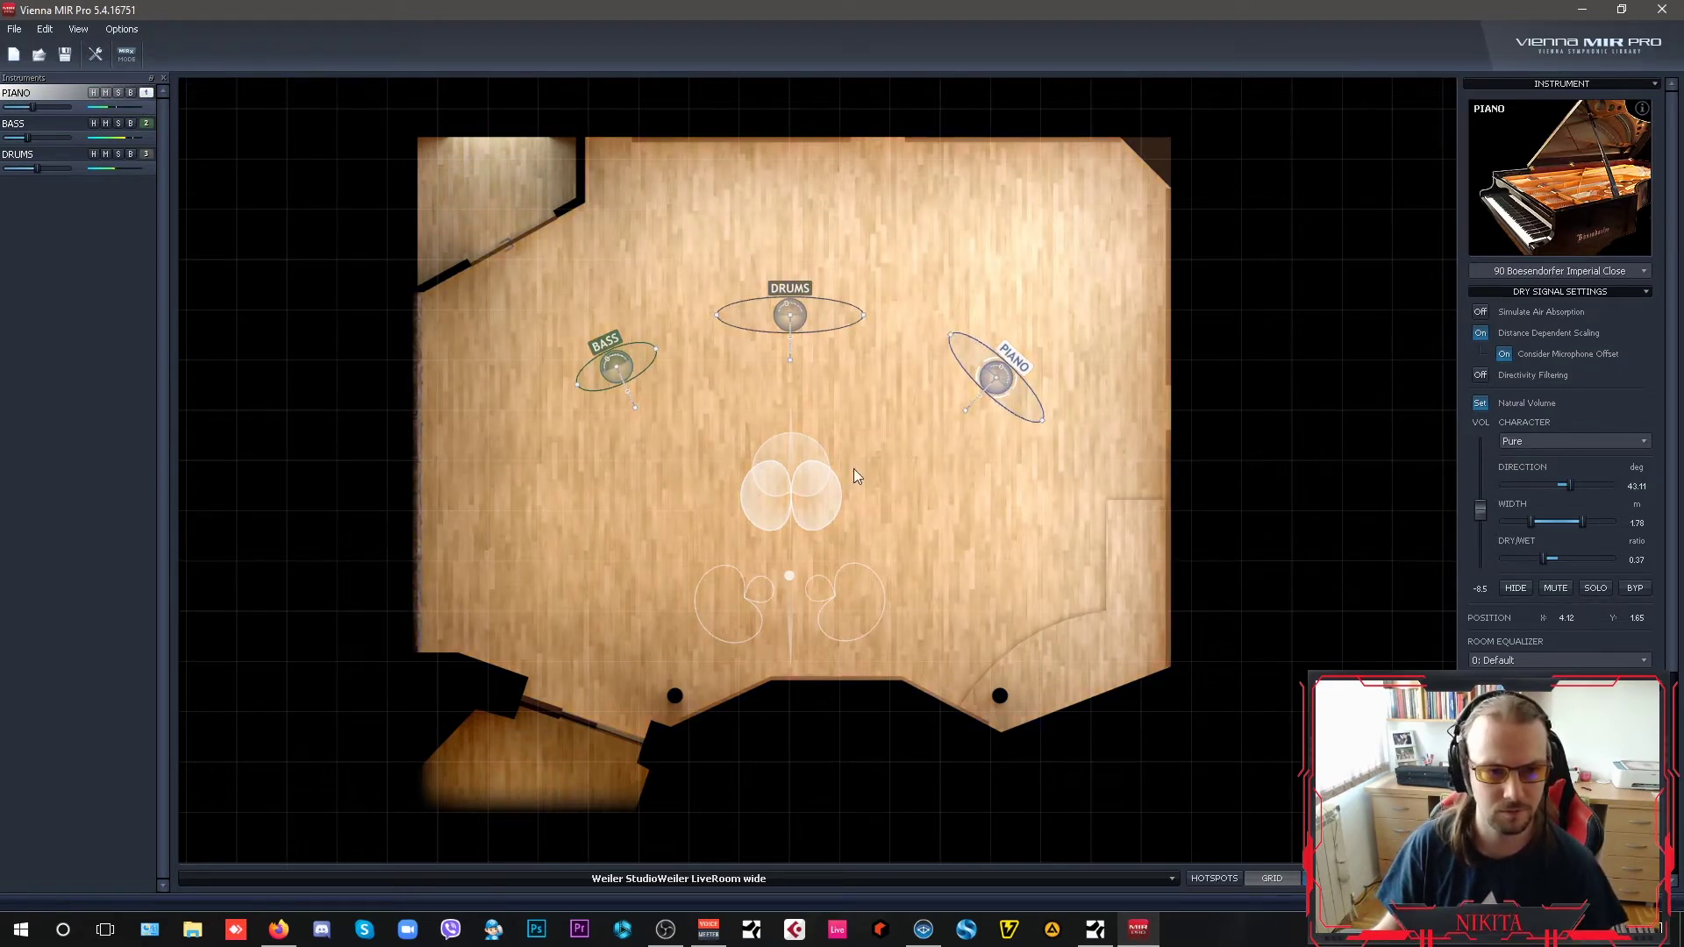
drag(615, 371, 708, 388)
drag(1000, 382, 888, 393)
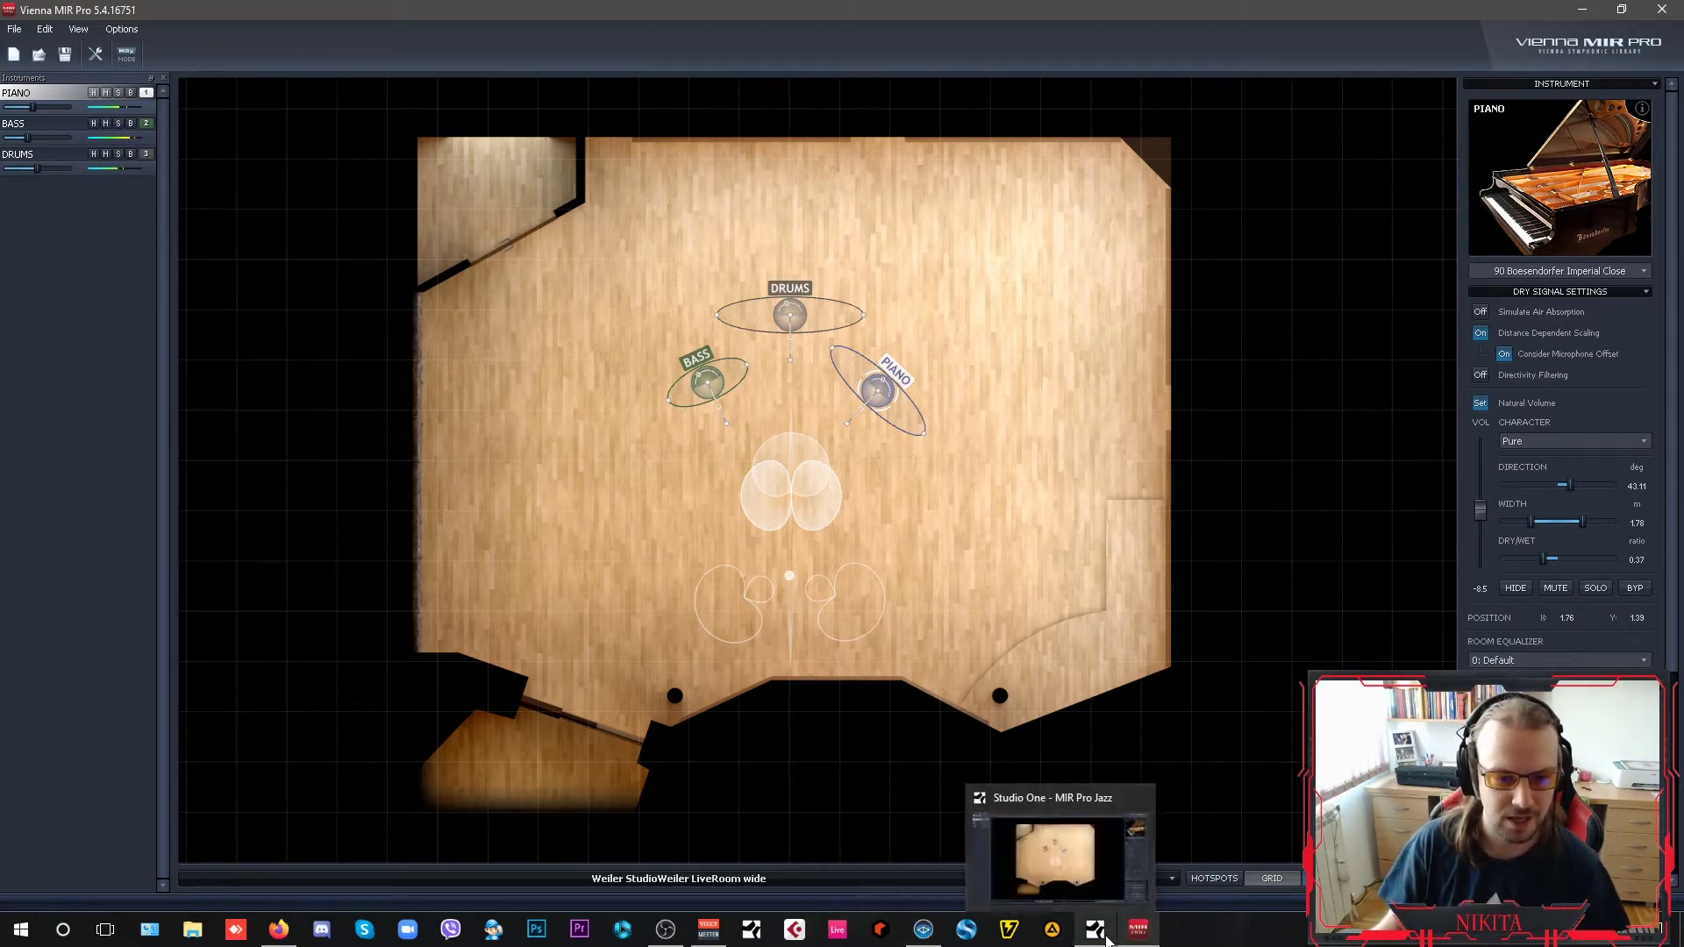
click(1095, 929)
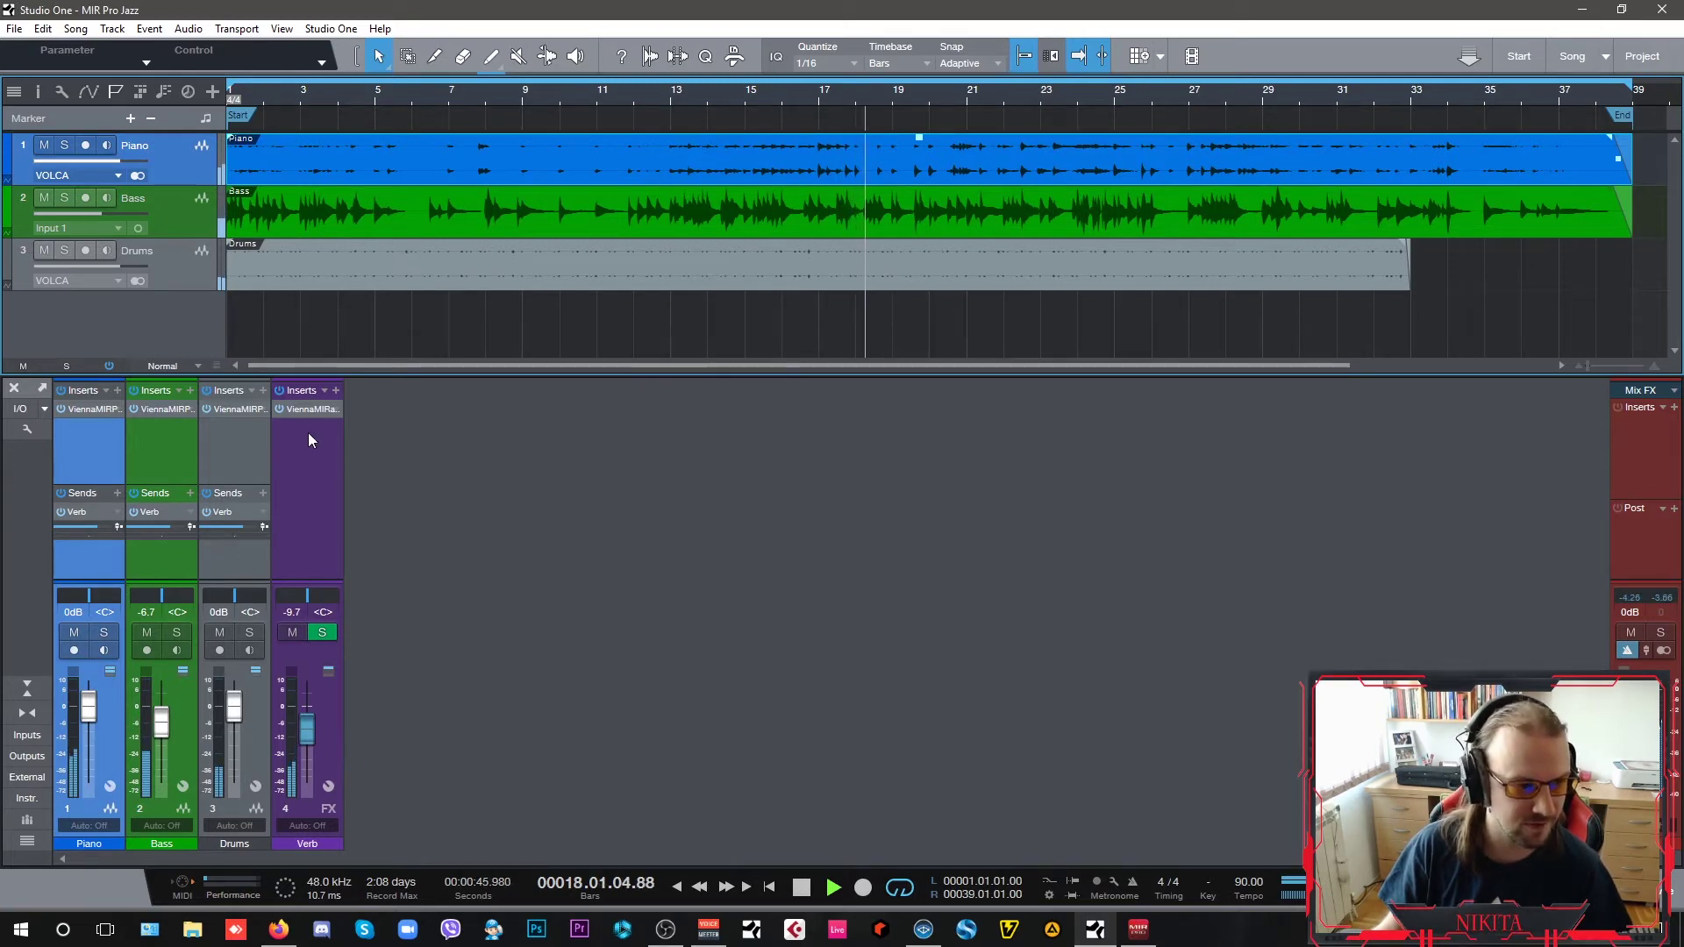
On the Verb bus MIRacle reverb, expand the 01 Enhance presets and raise the wet level to -6.3 dB
click(309, 409)
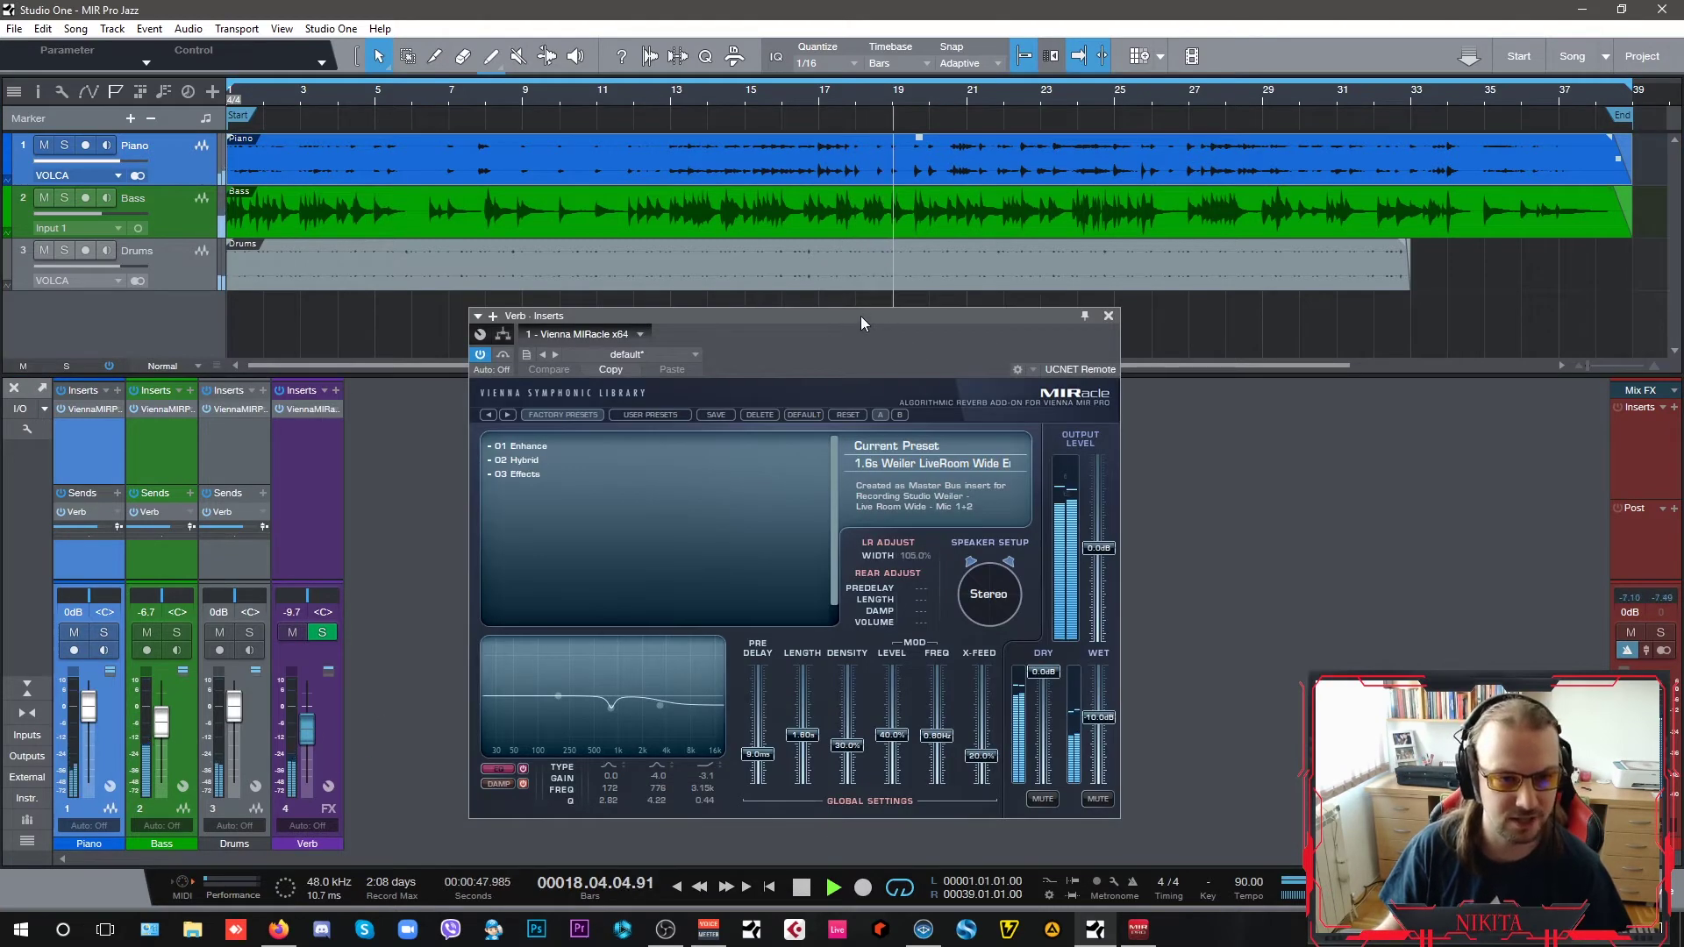
drag(860, 316, 921, 313)
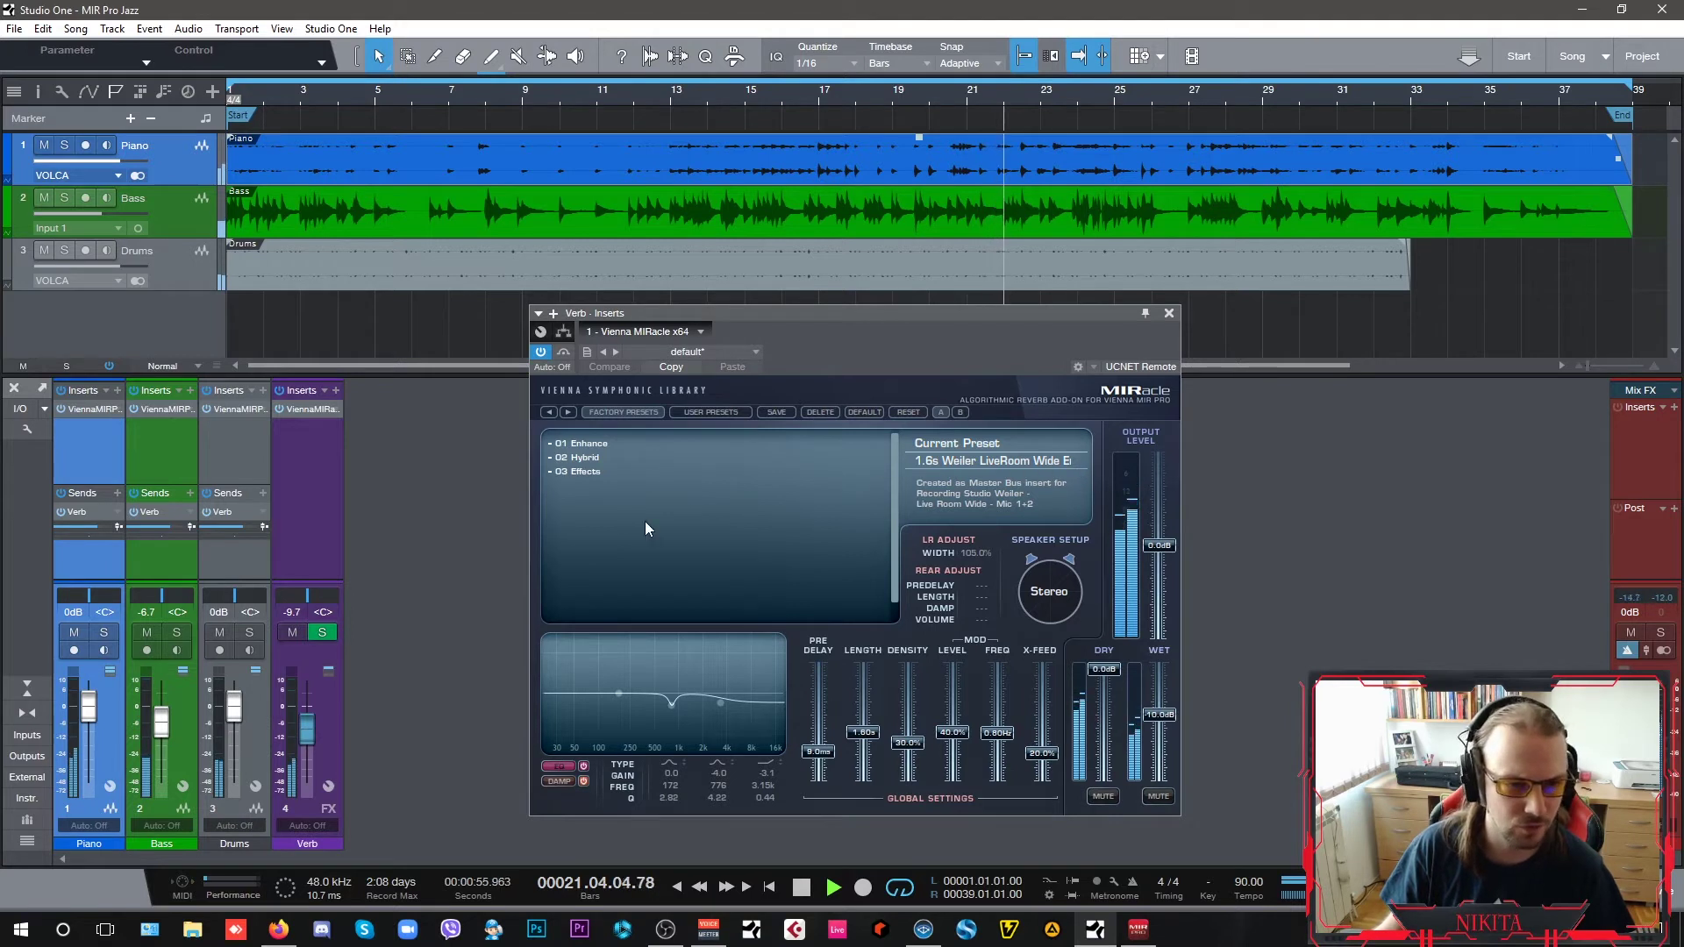
click(561, 444)
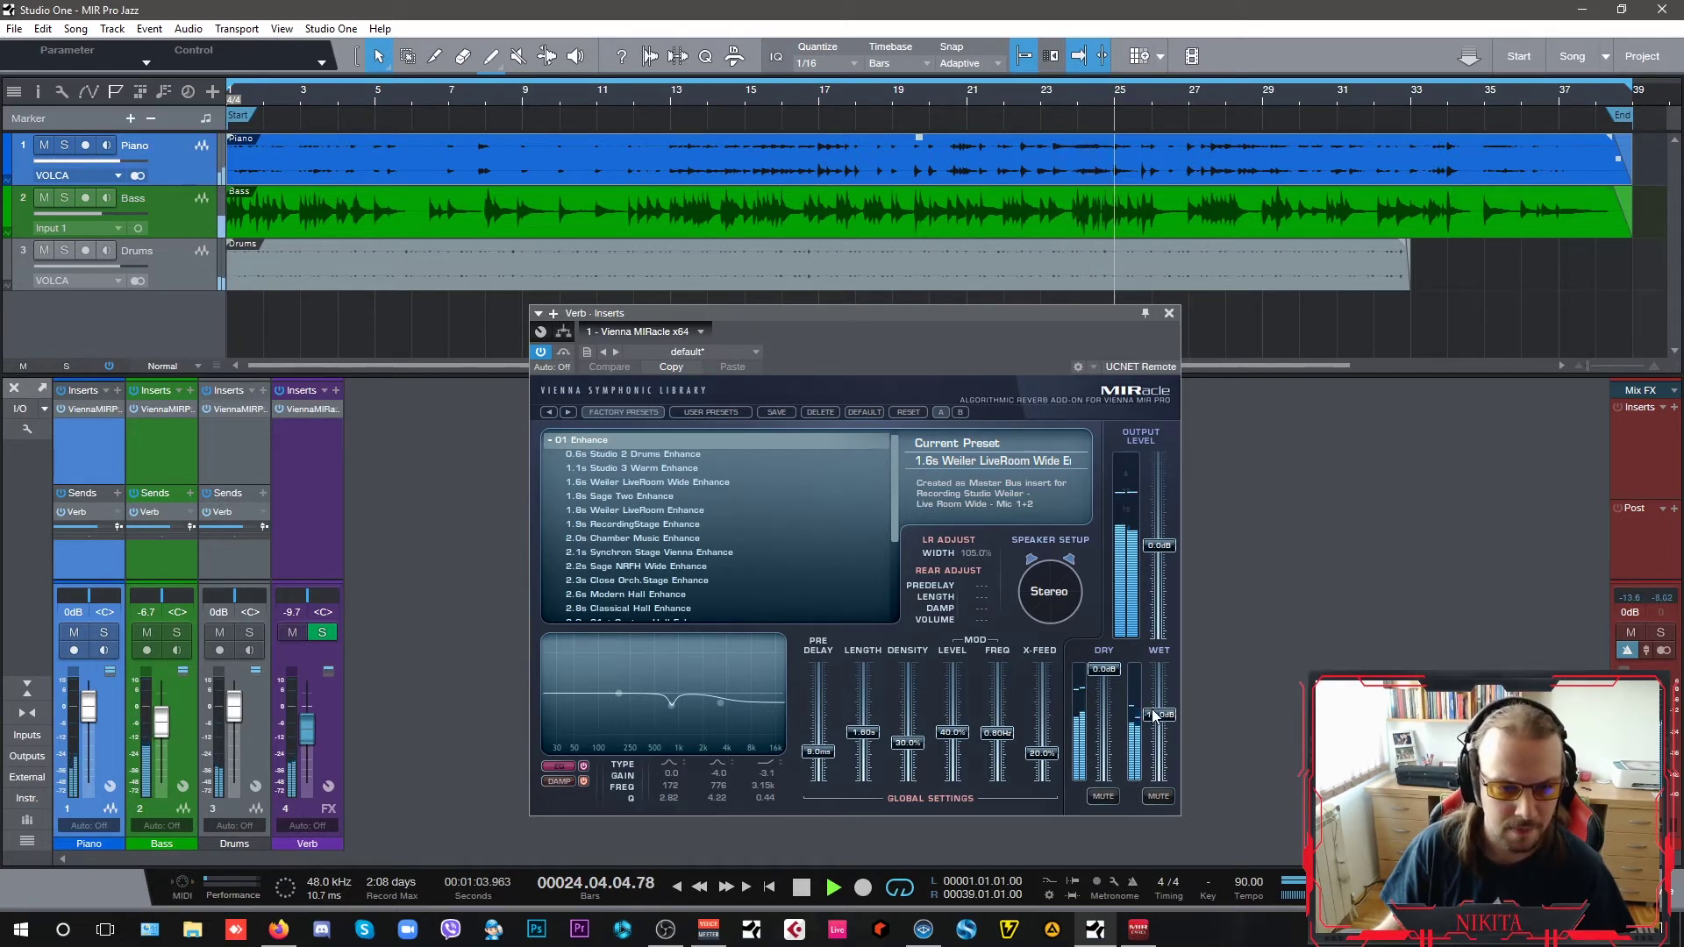
drag(1160, 715, 1169, 703)
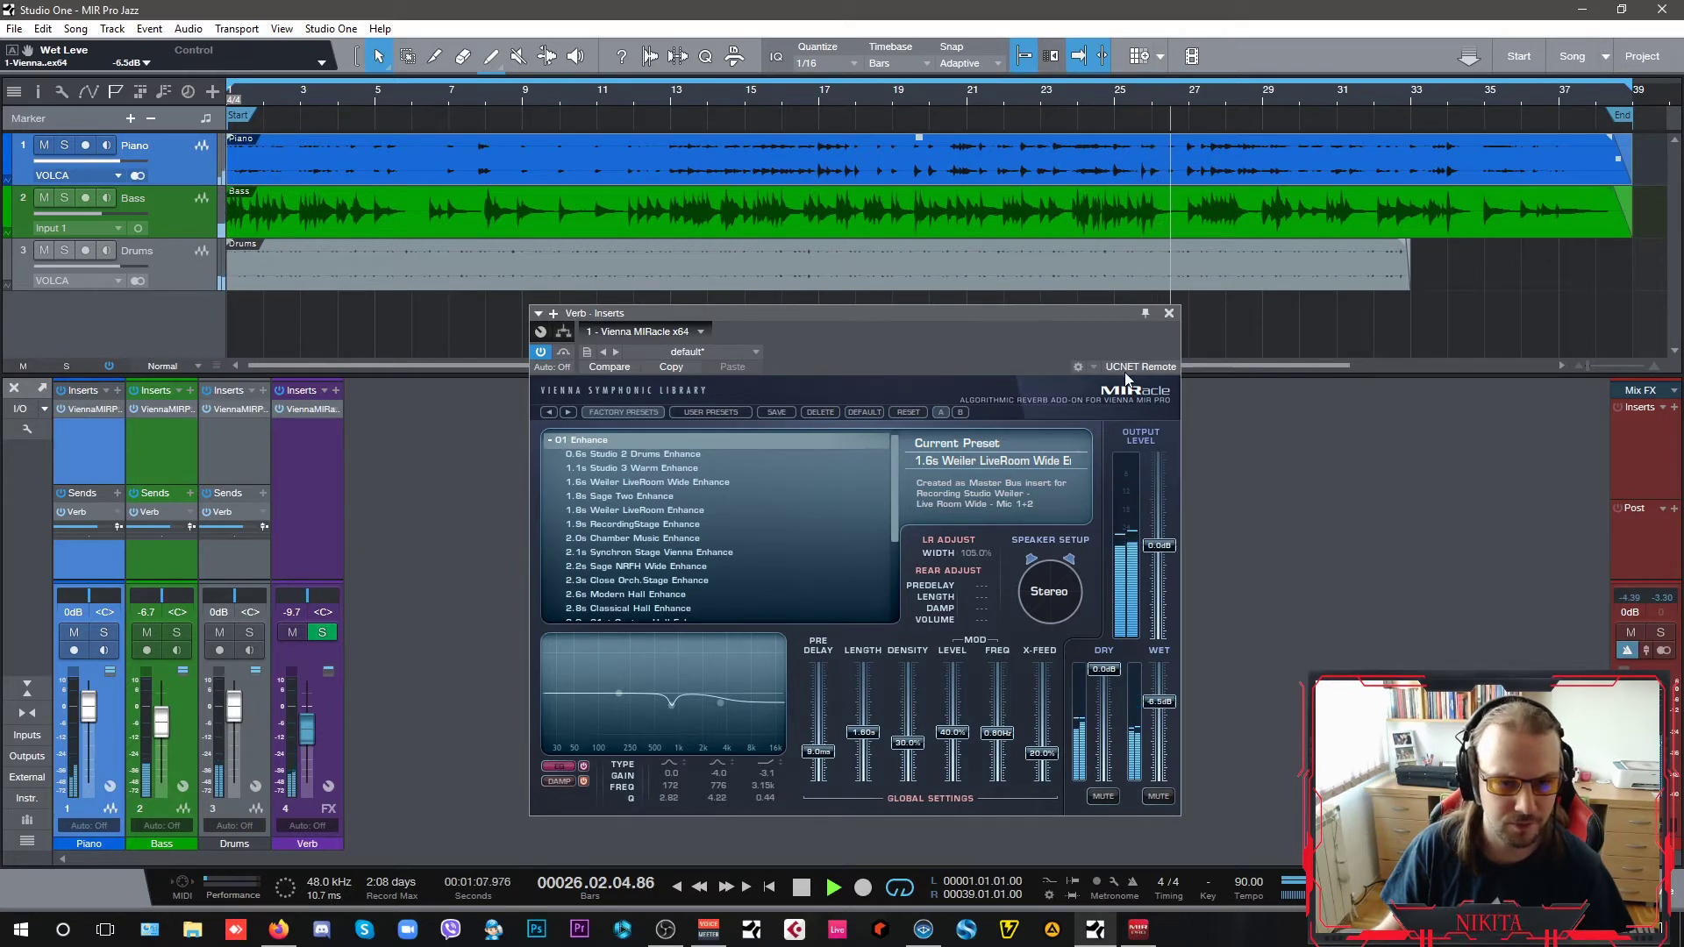
click(1169, 313)
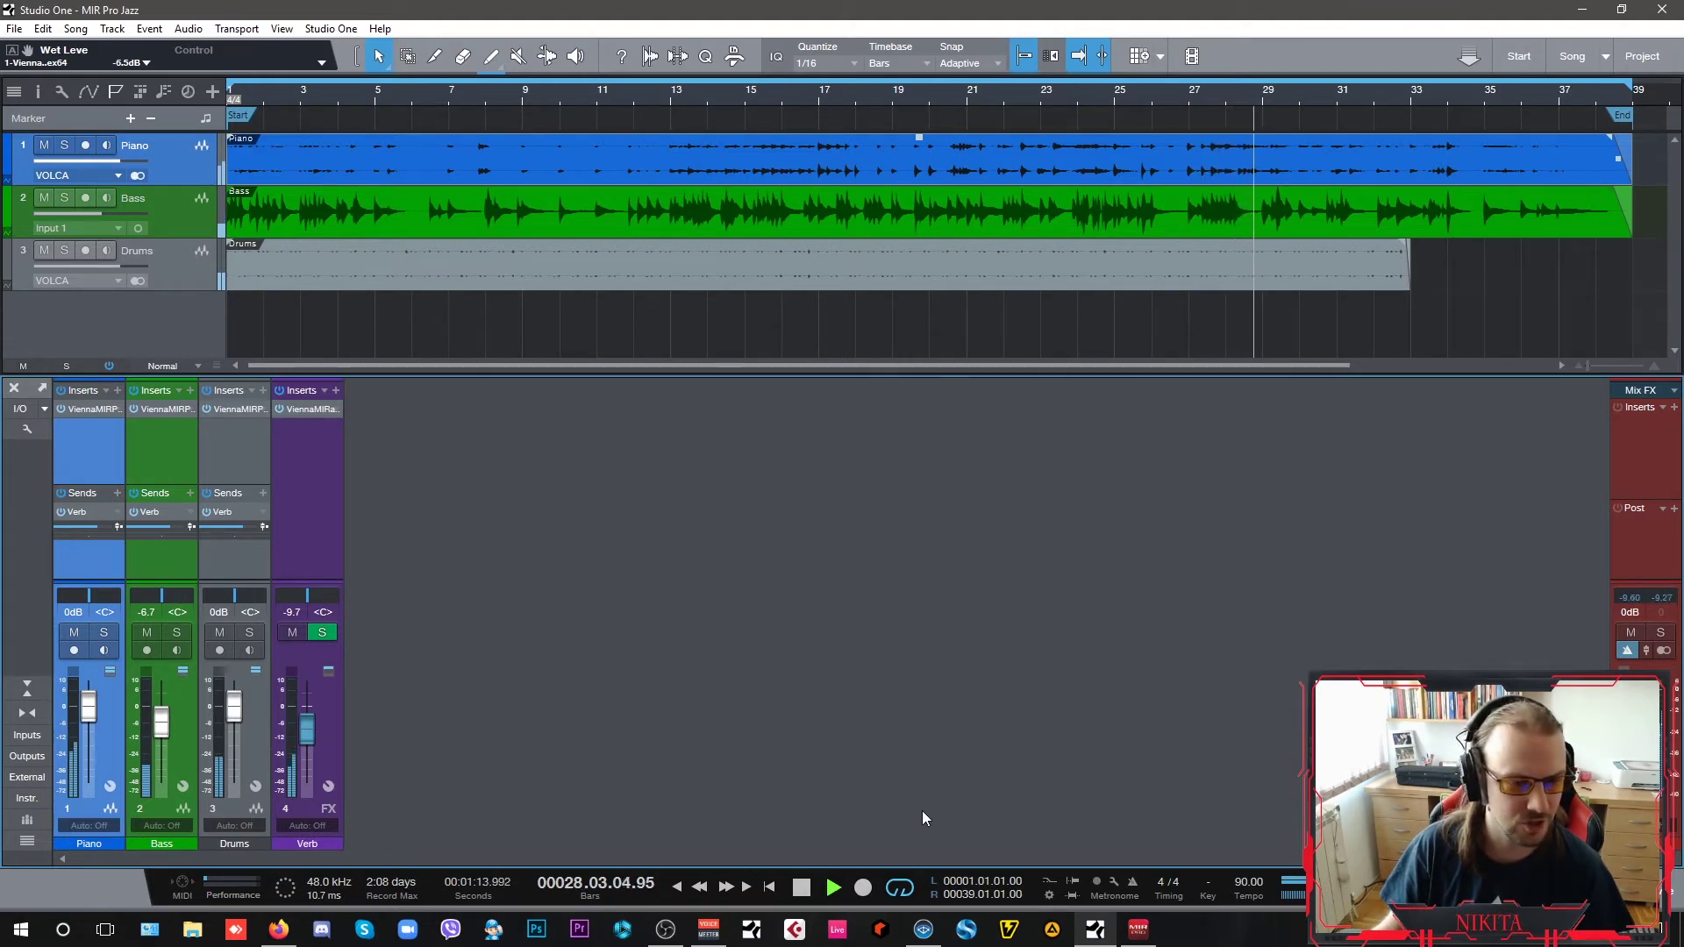
Switch to the Vienna MIR Pro window showing the trio's room
click(1132, 927)
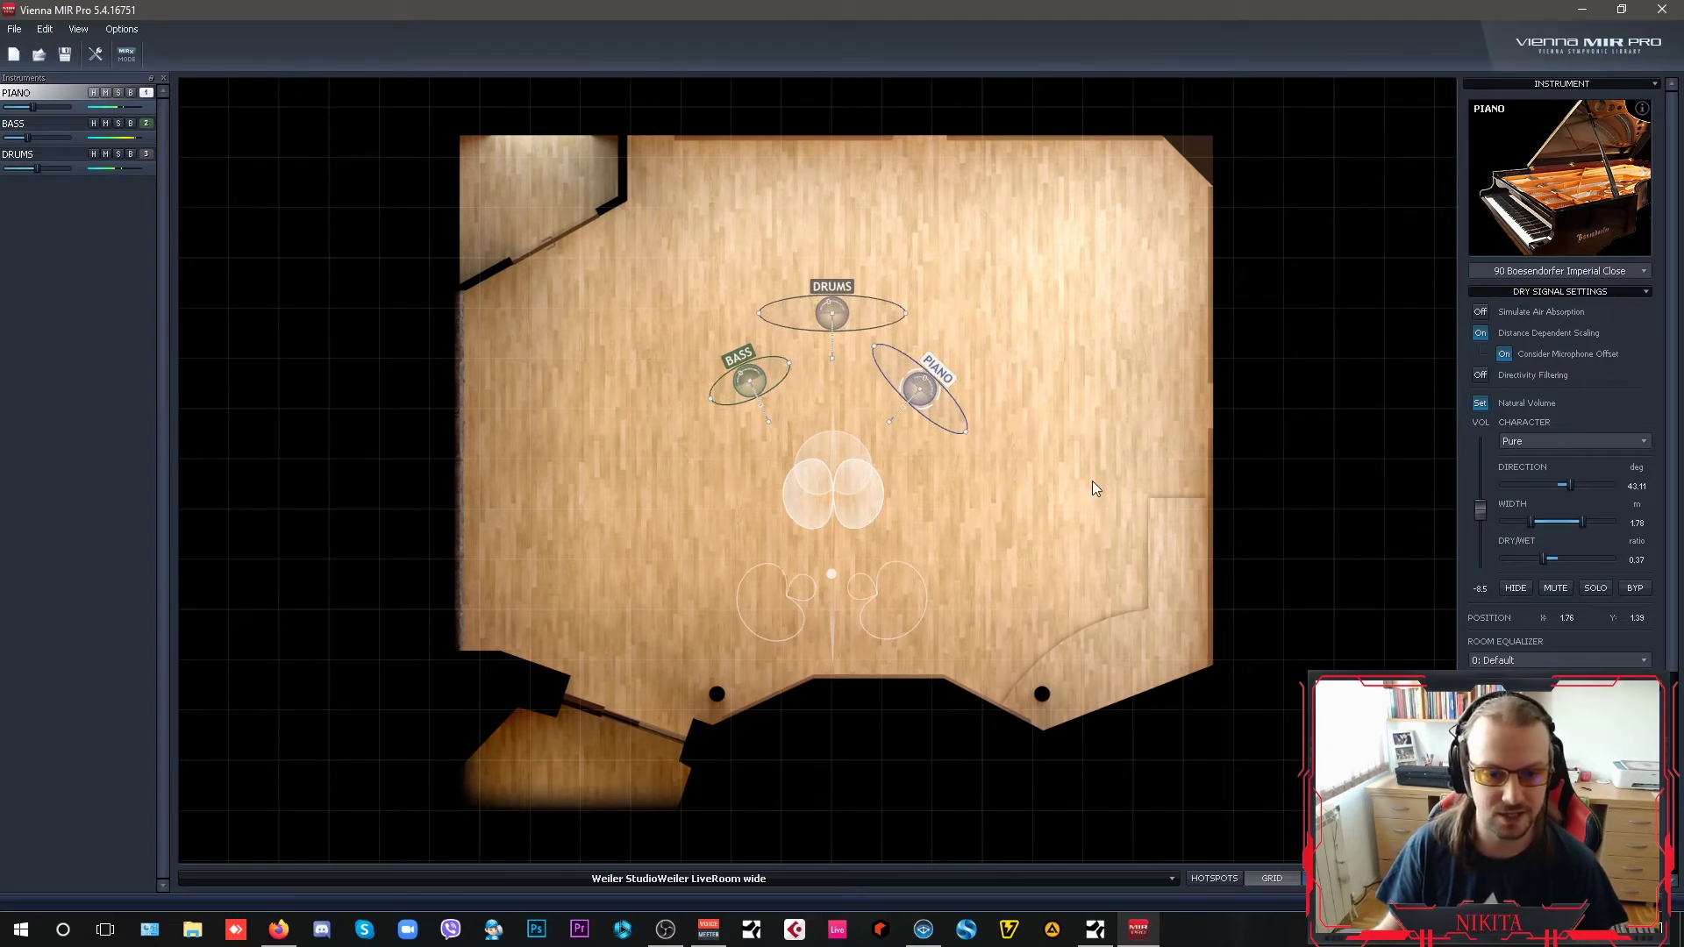
Back in Studio One, recheck the Verb bus's MIRacle reverb settings and close its window
click(1095, 929)
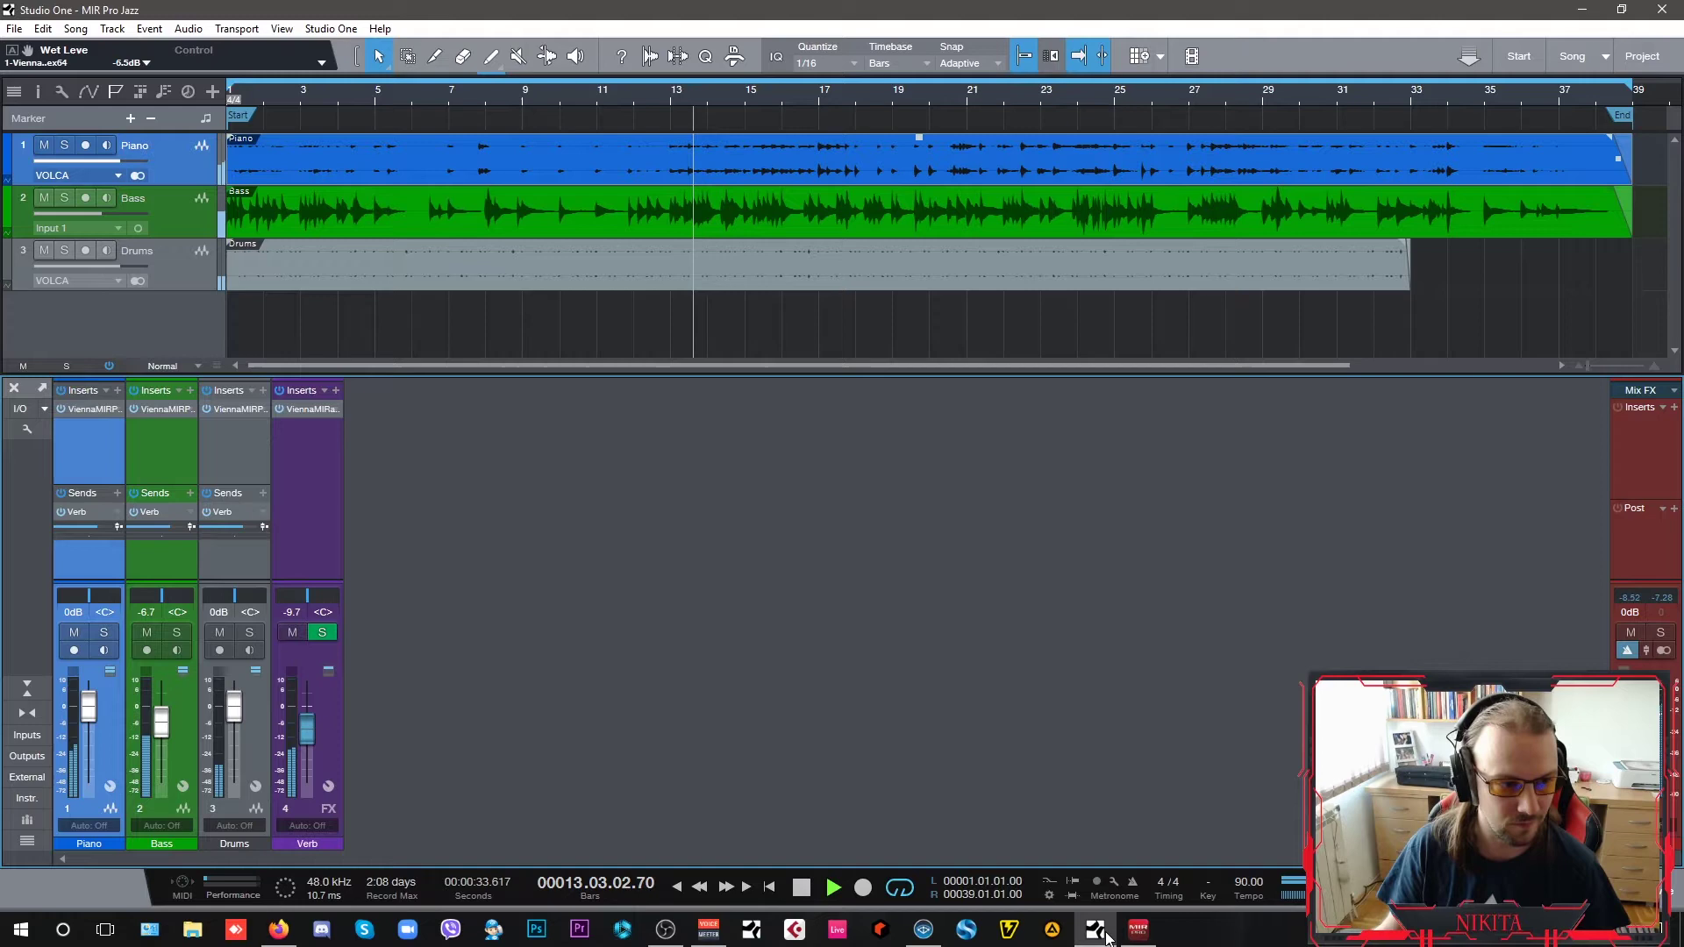
click(312, 408)
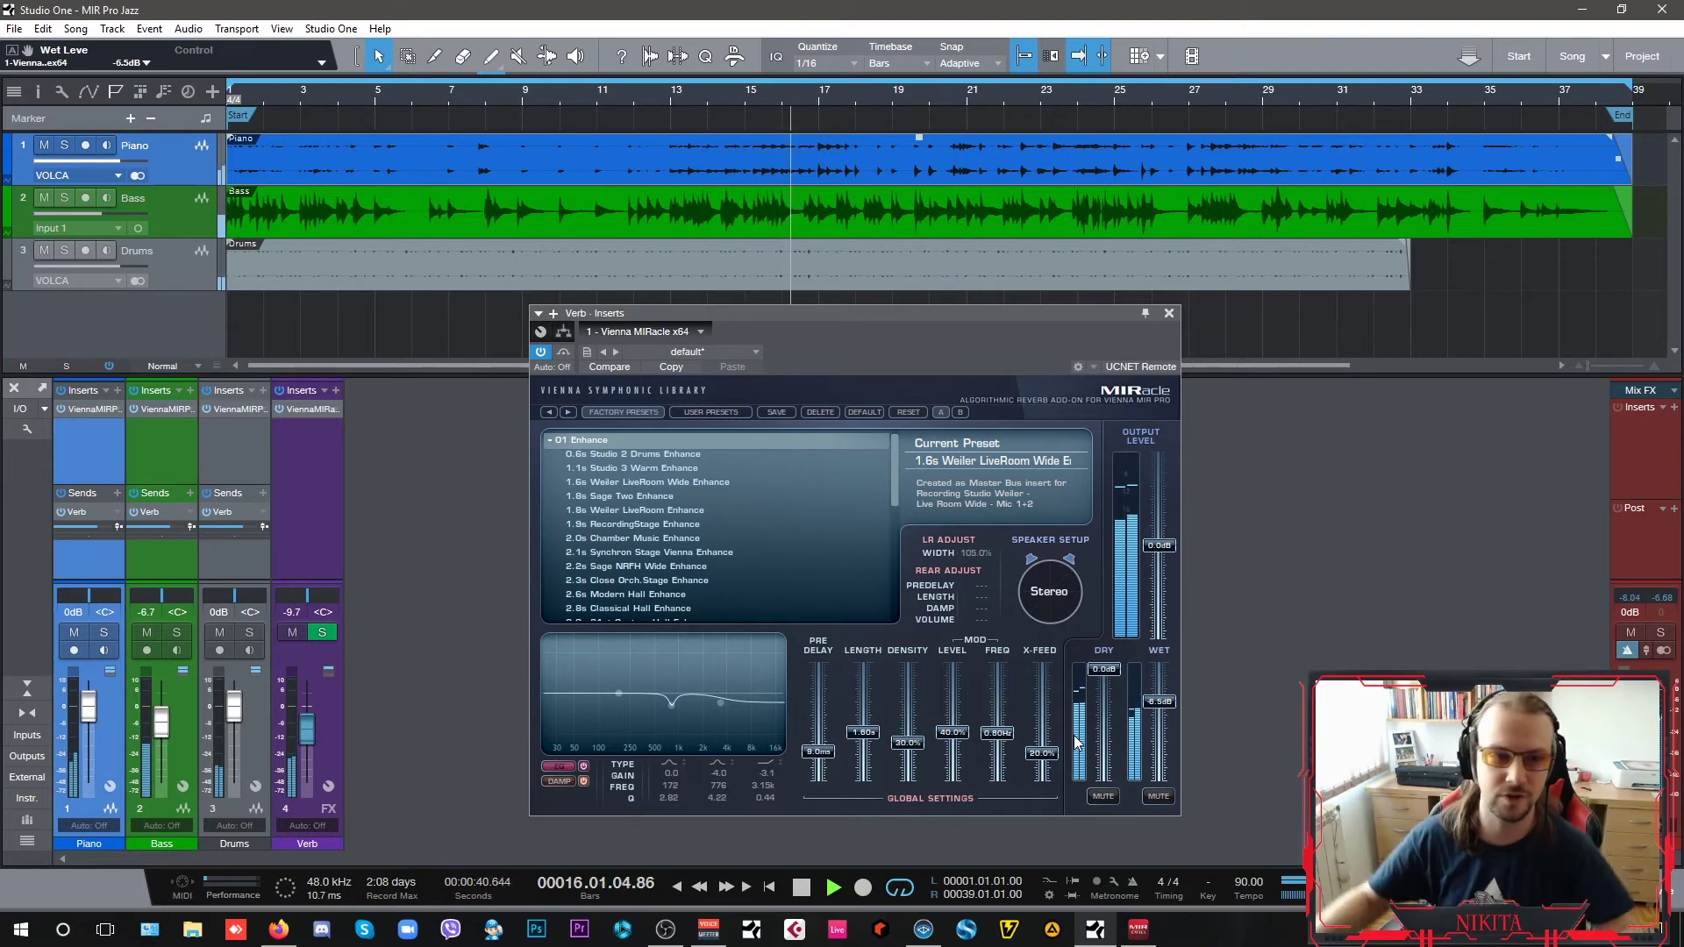
click(1170, 313)
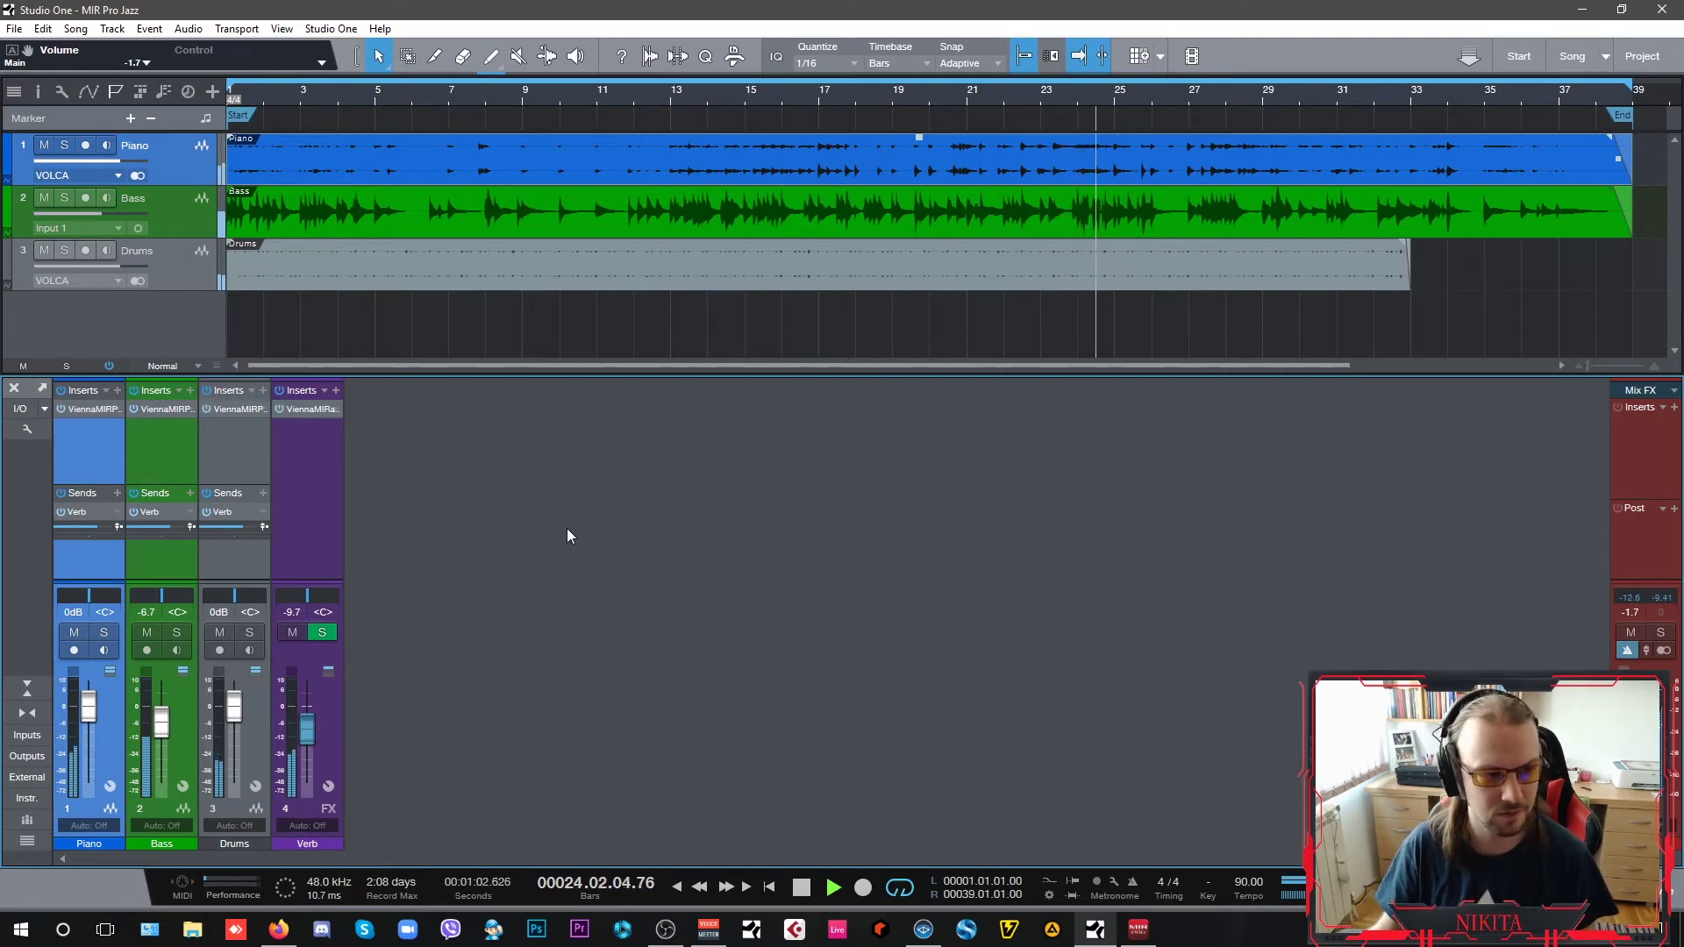
Reset the Main output fader to 0 dB and return to Vienna MIR Pro
ctrl+click(1630, 701)
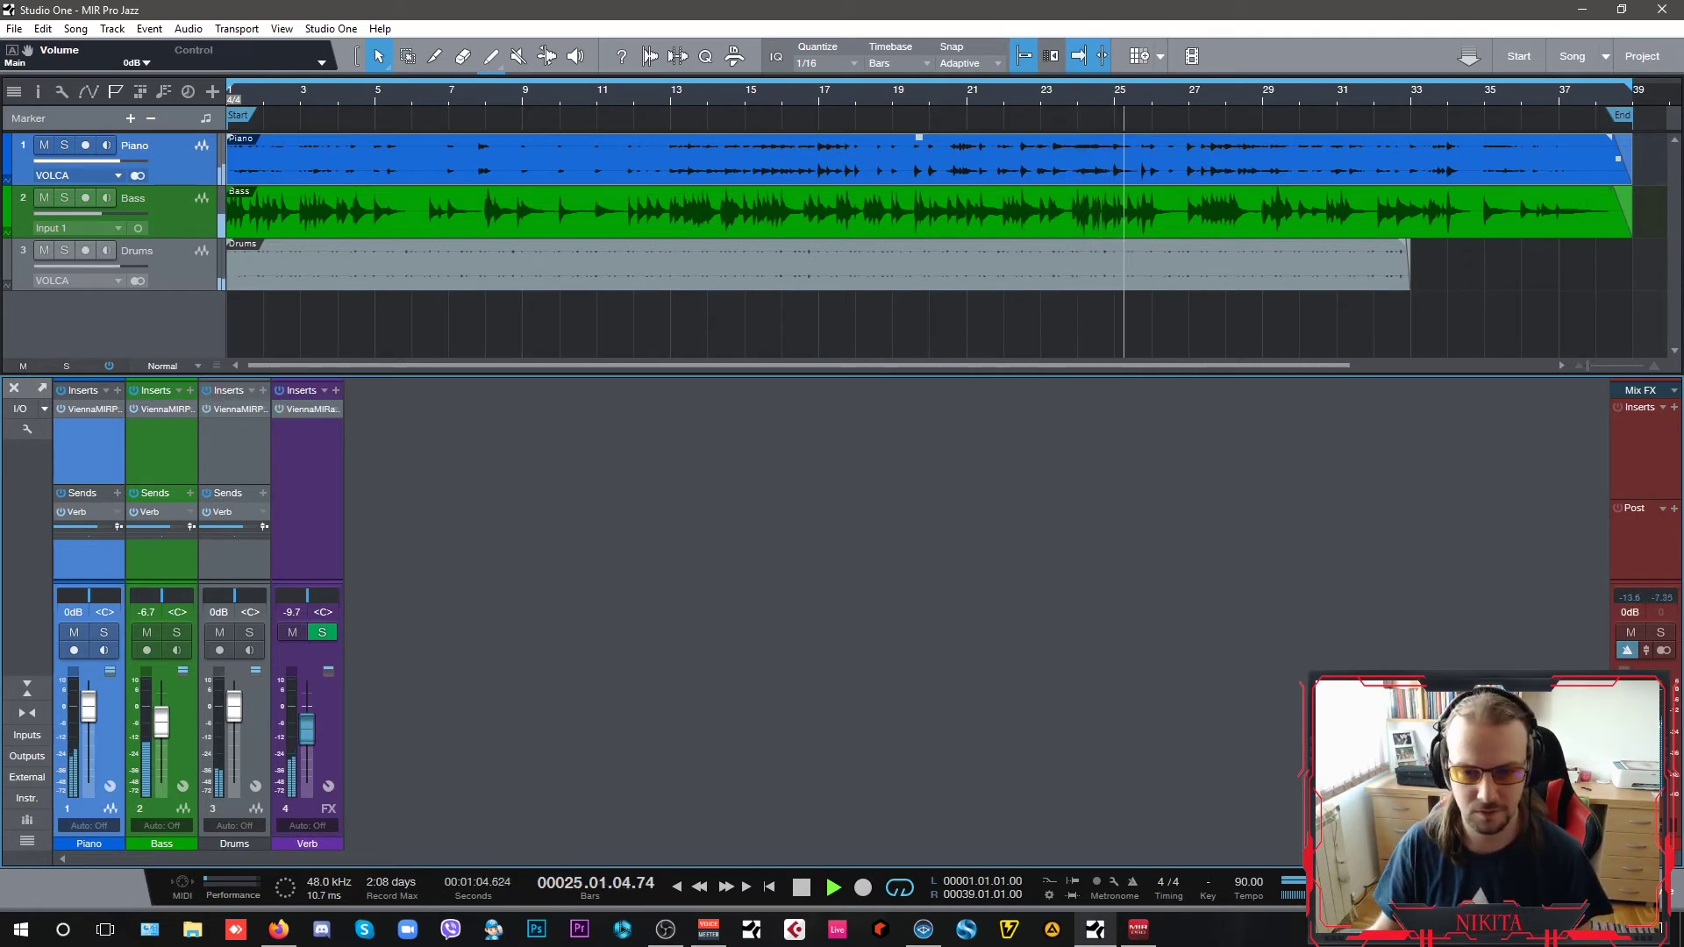
click(1138, 929)
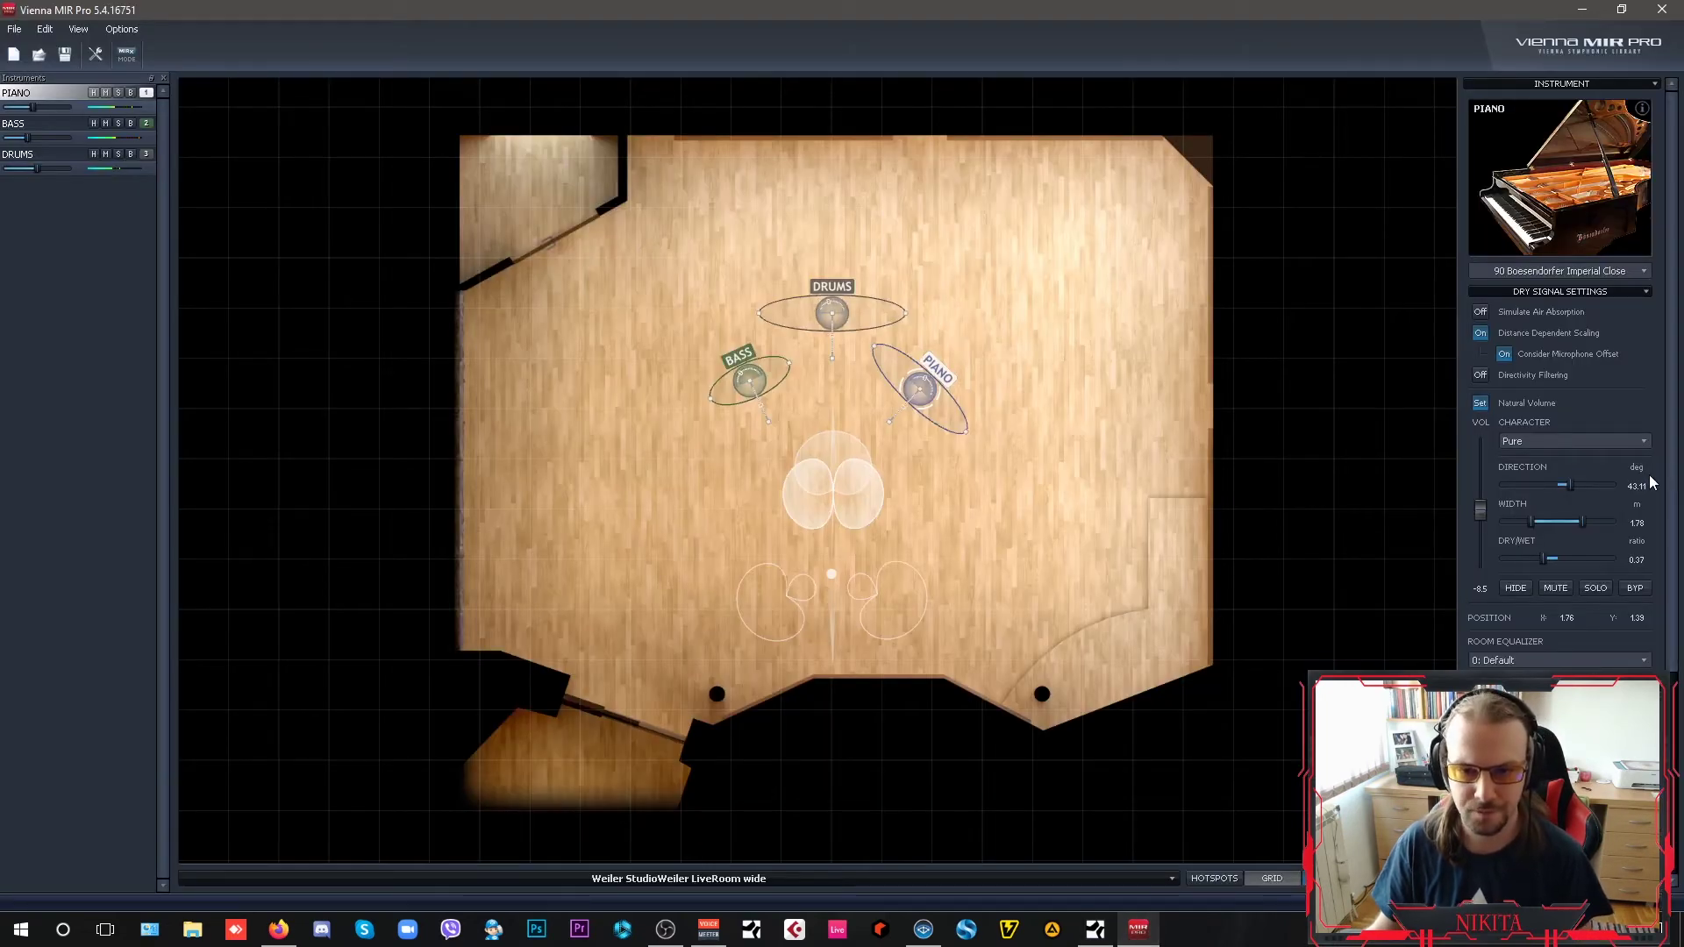
Raise the piano's volume from -8.5 to -6.5 and nudge the drums' level
drag(1480, 509, 1484, 507)
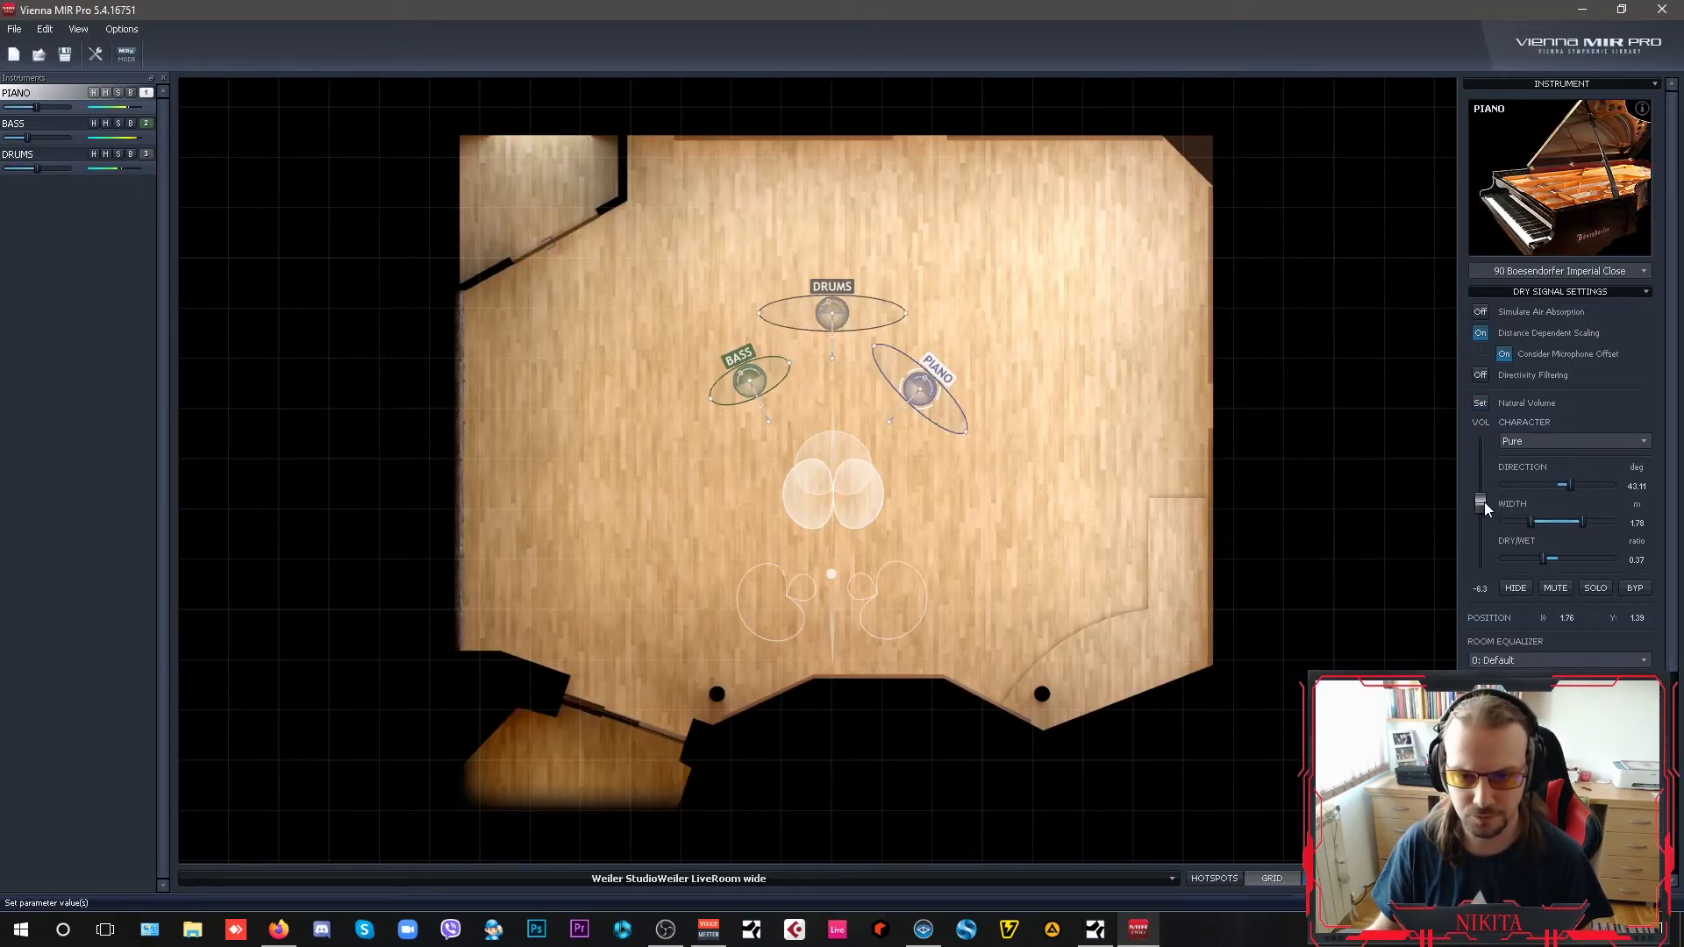
click(841, 323)
drag(1480, 505, 1485, 509)
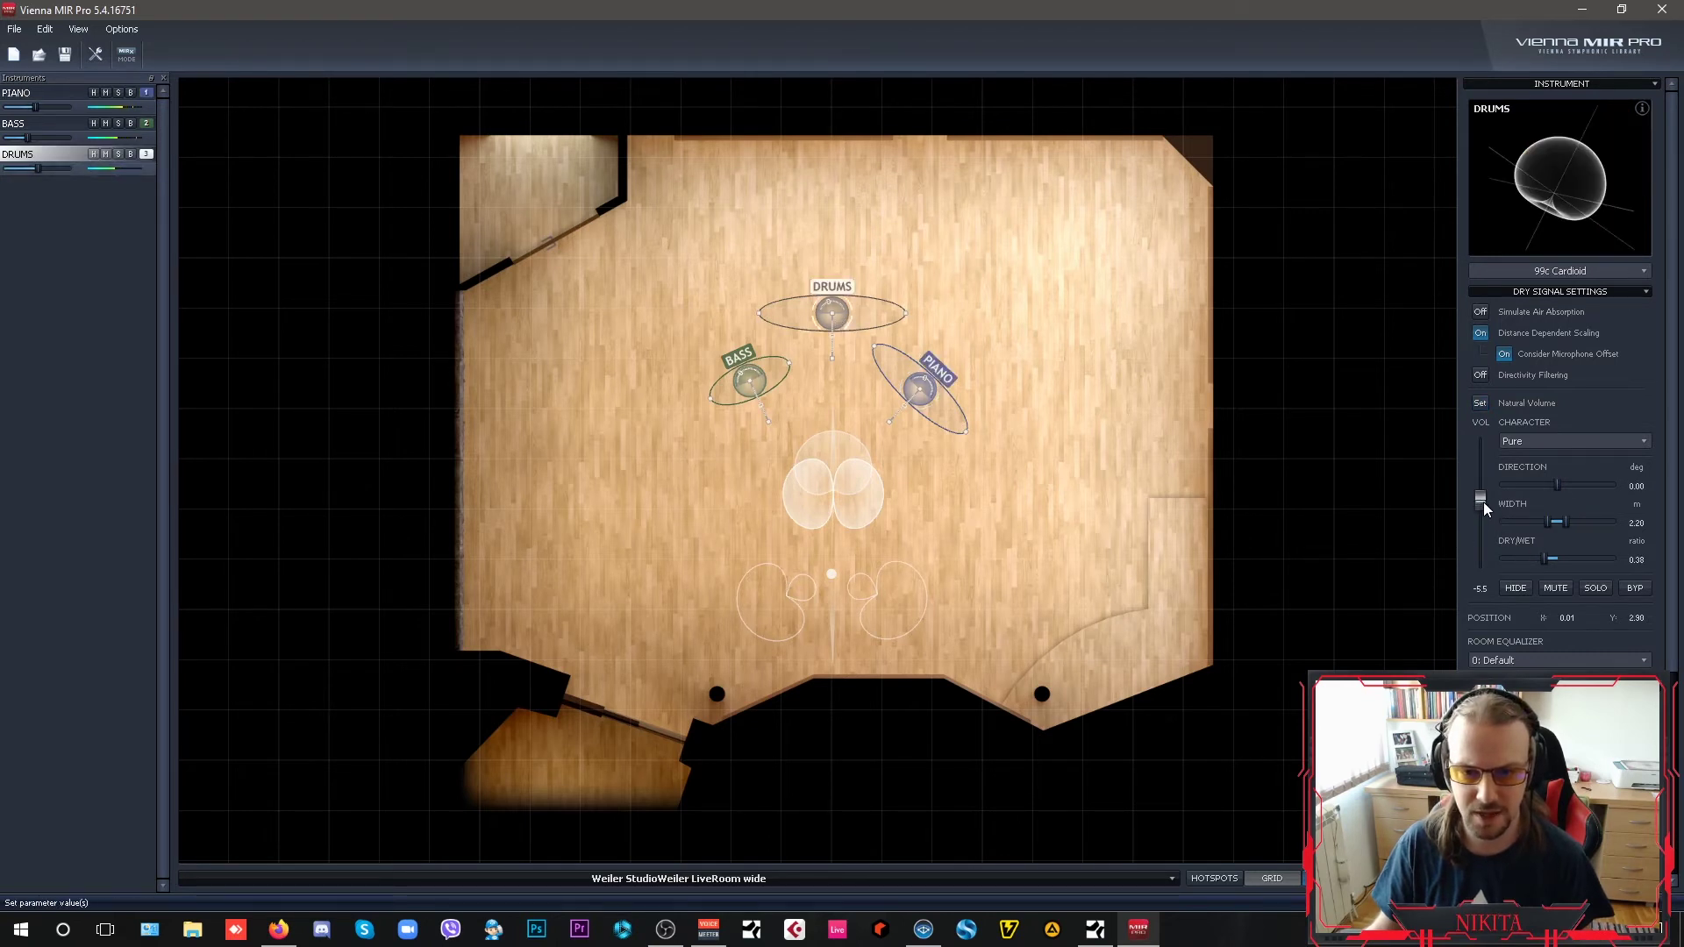
Collapse and restore the instrument panels, reselect the piano and open its Character options
click(1654, 83)
click(1655, 104)
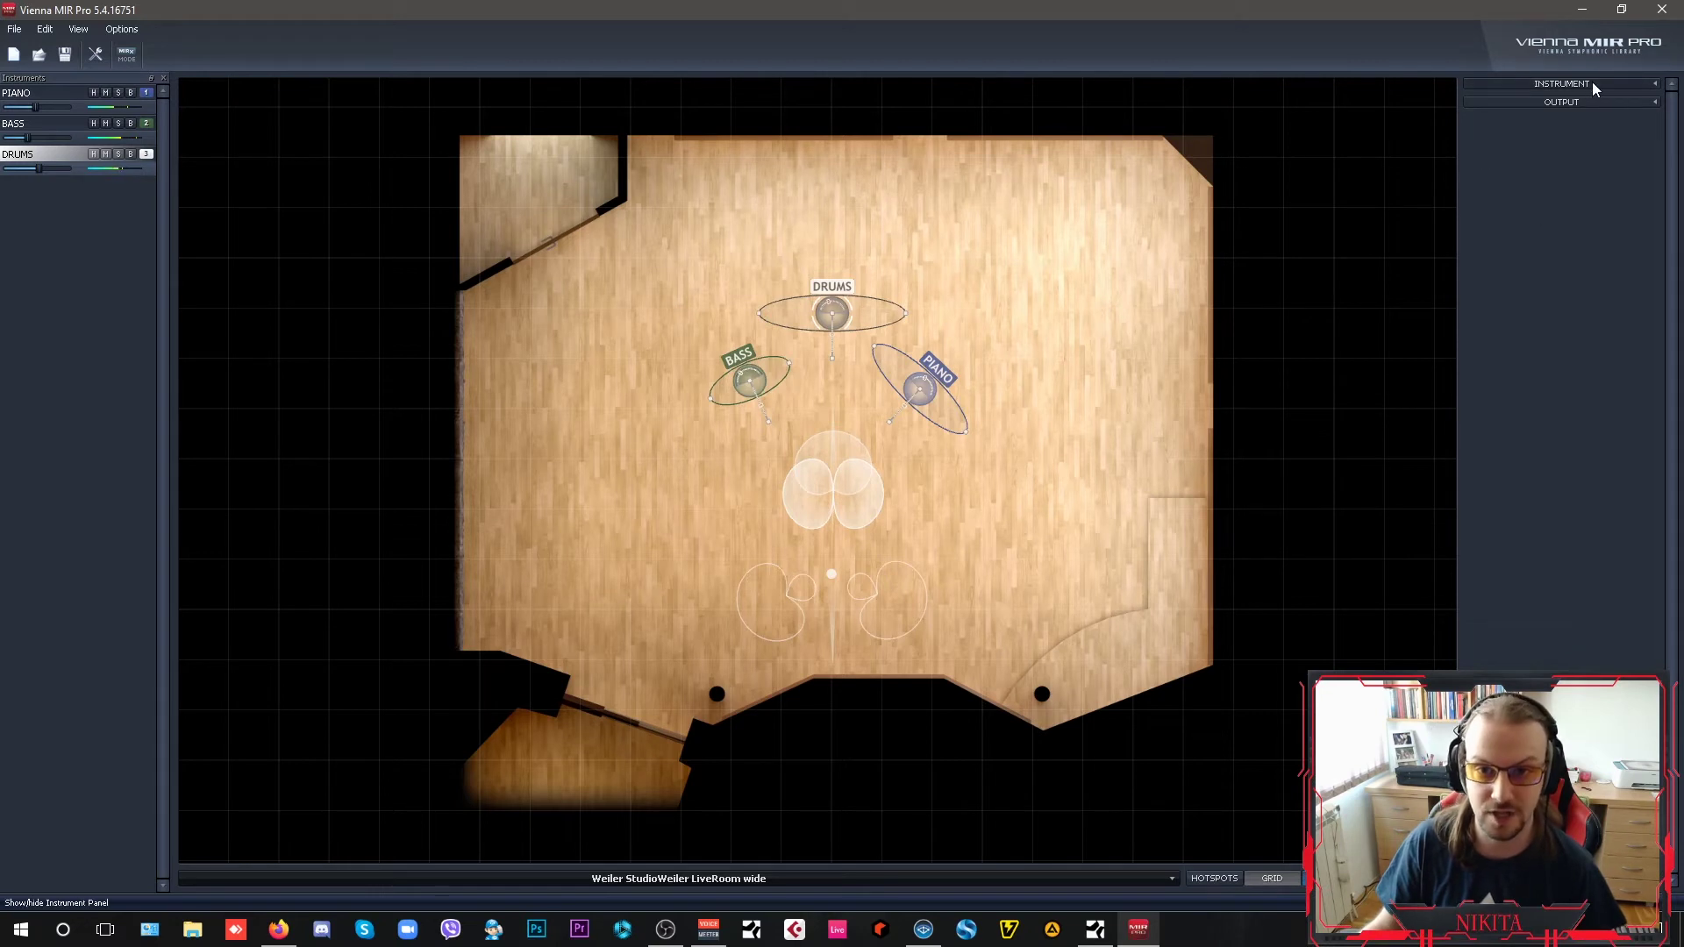
click(1615, 87)
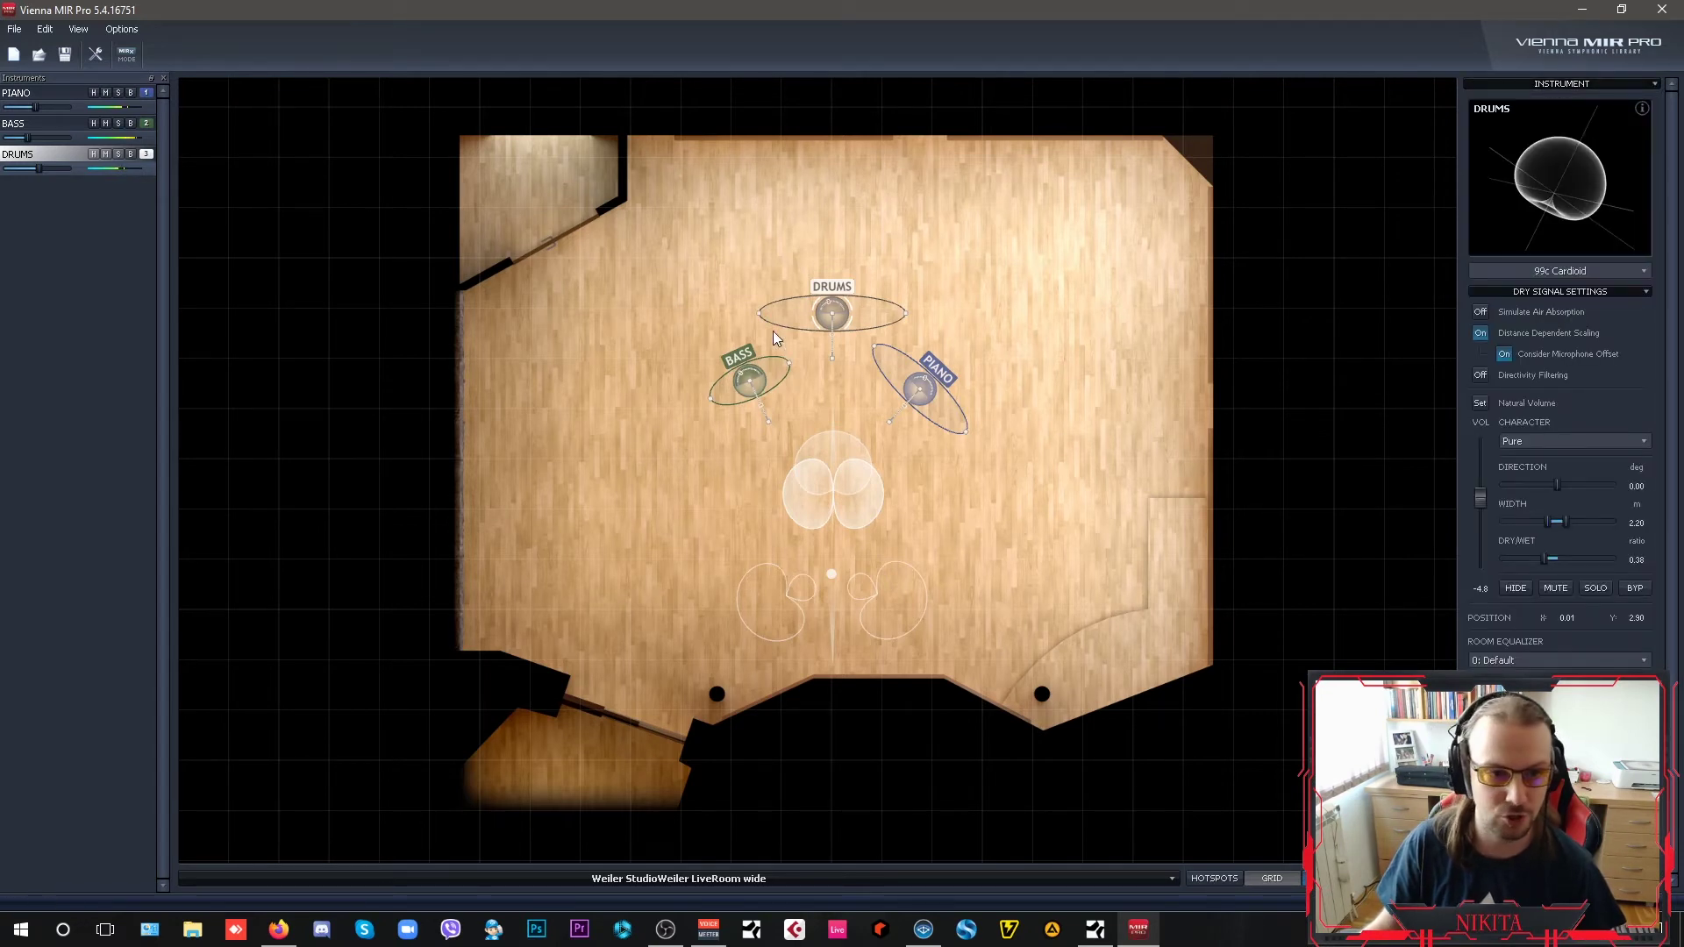
click(921, 388)
key(Down)
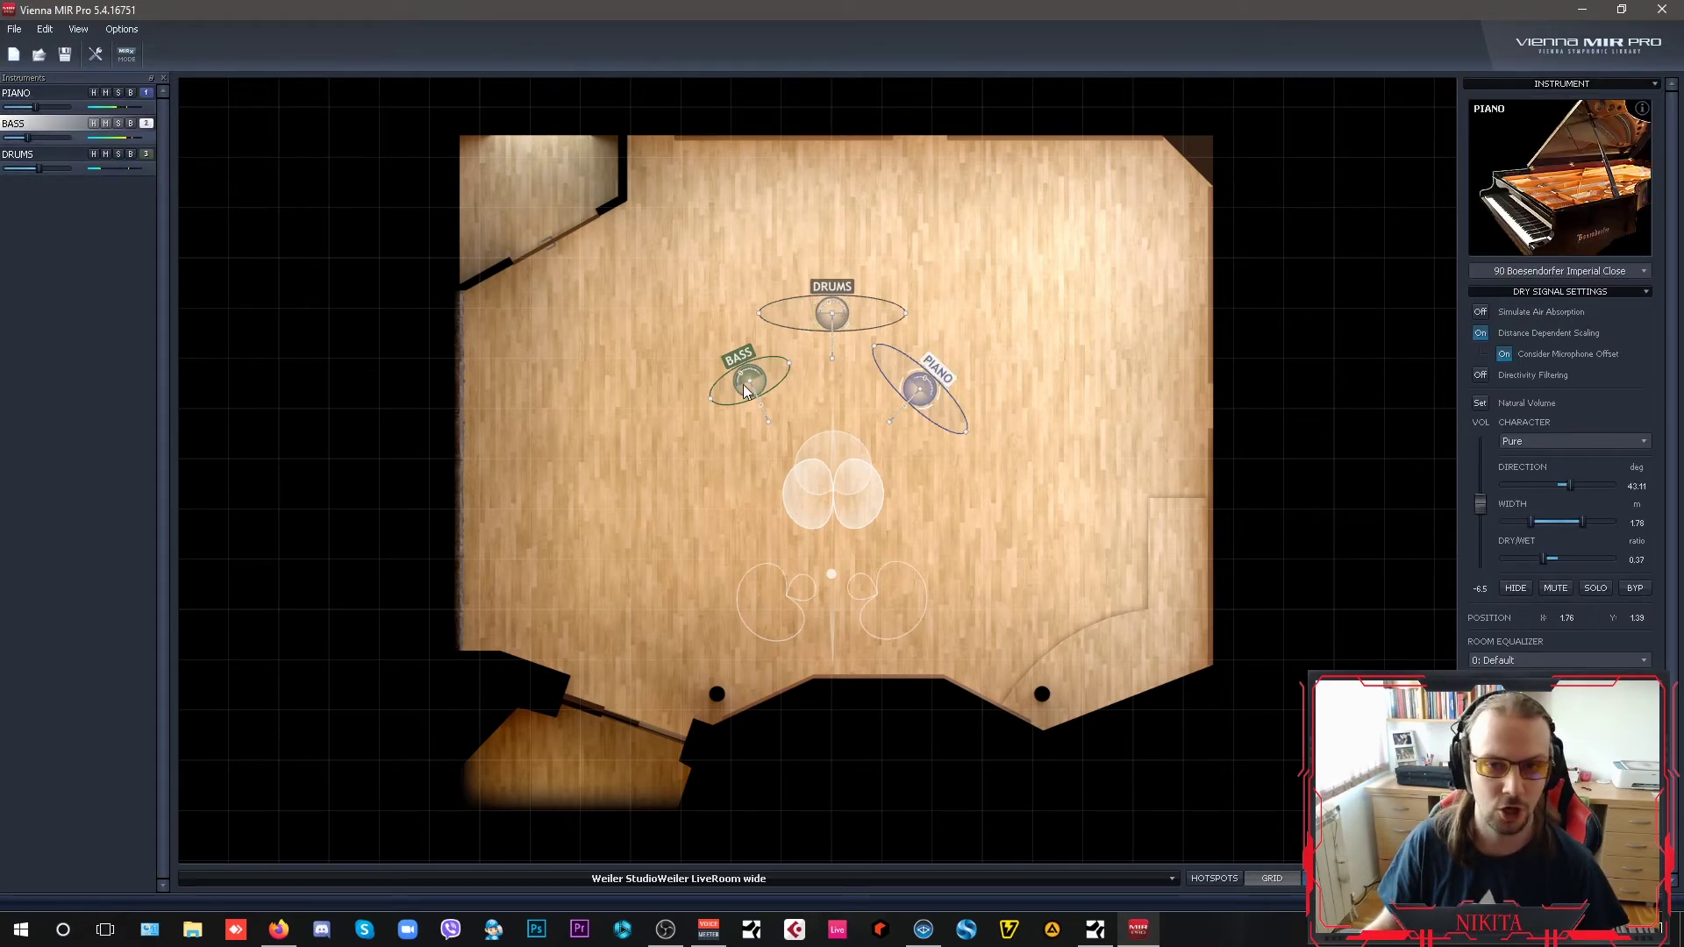
click(931, 400)
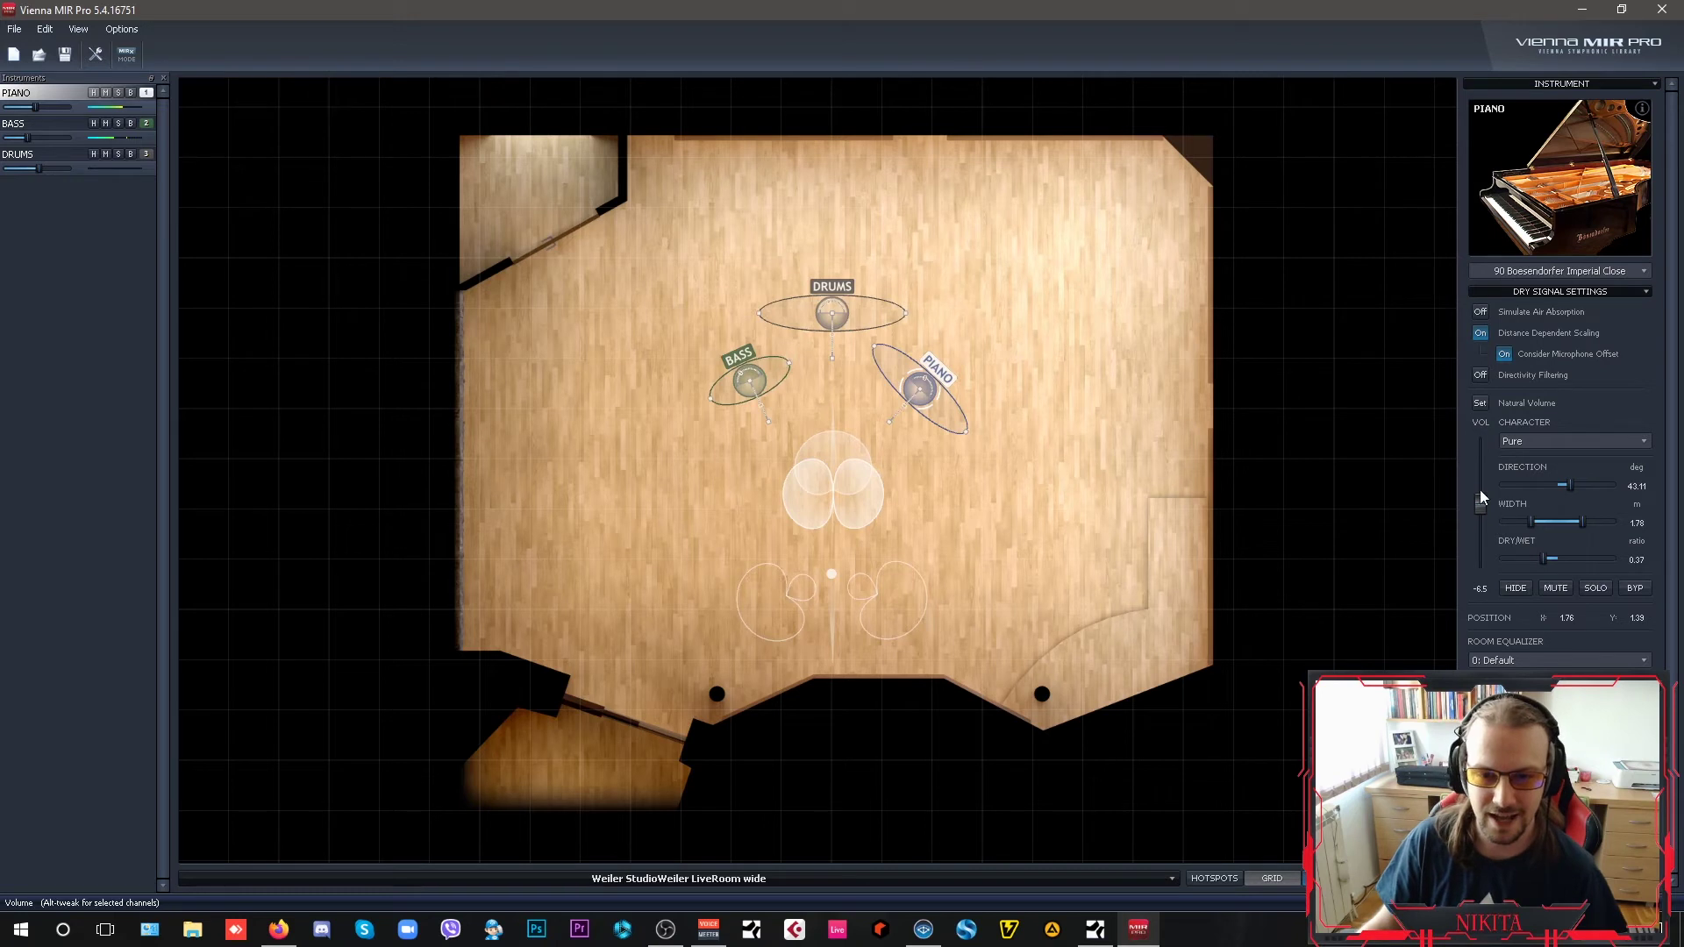
click(1558, 446)
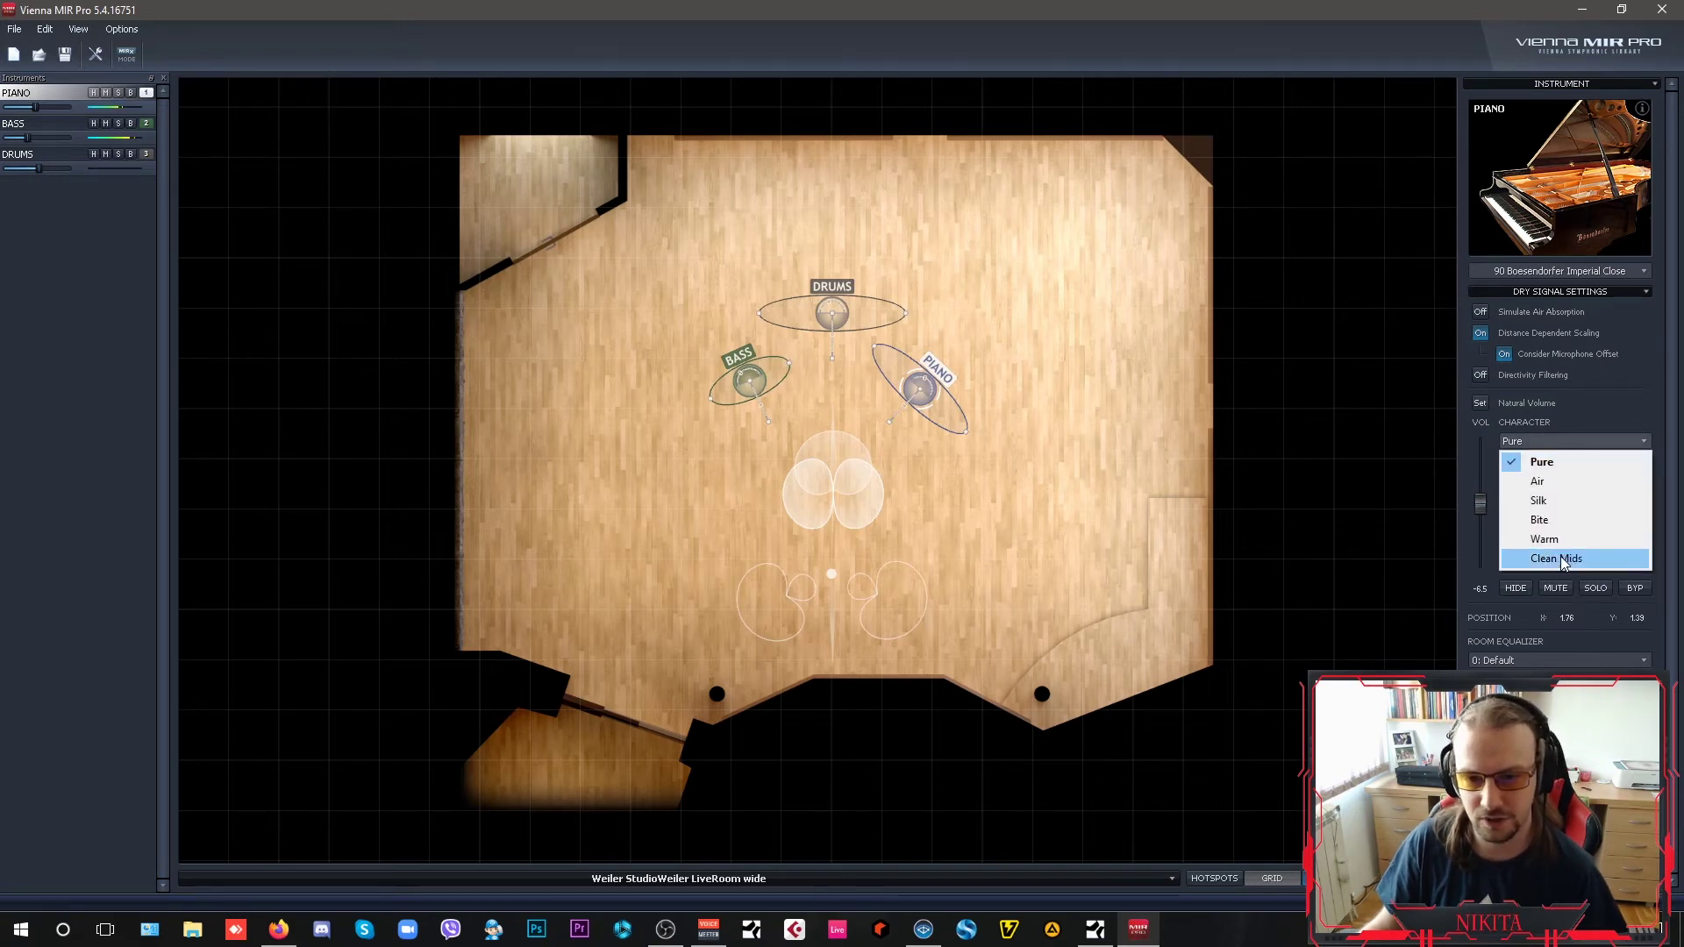
Give the piano the Silk character and the drums the Bite character in Vienna MIR Pro
click(1562, 502)
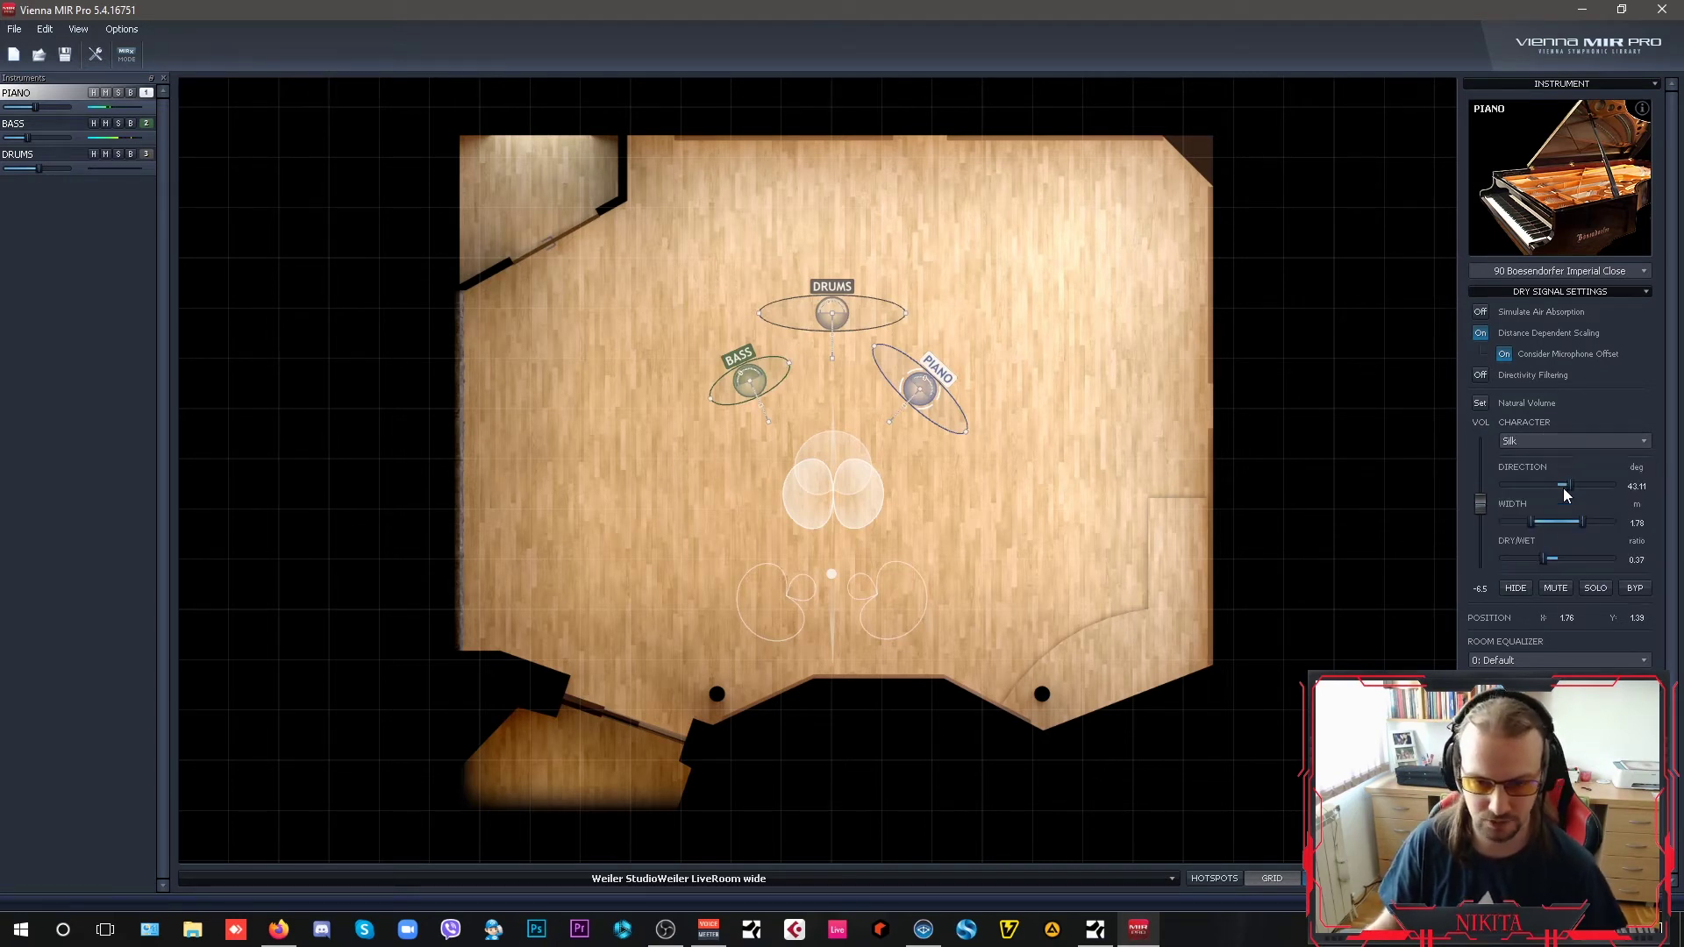
click(1544, 442)
click(1534, 502)
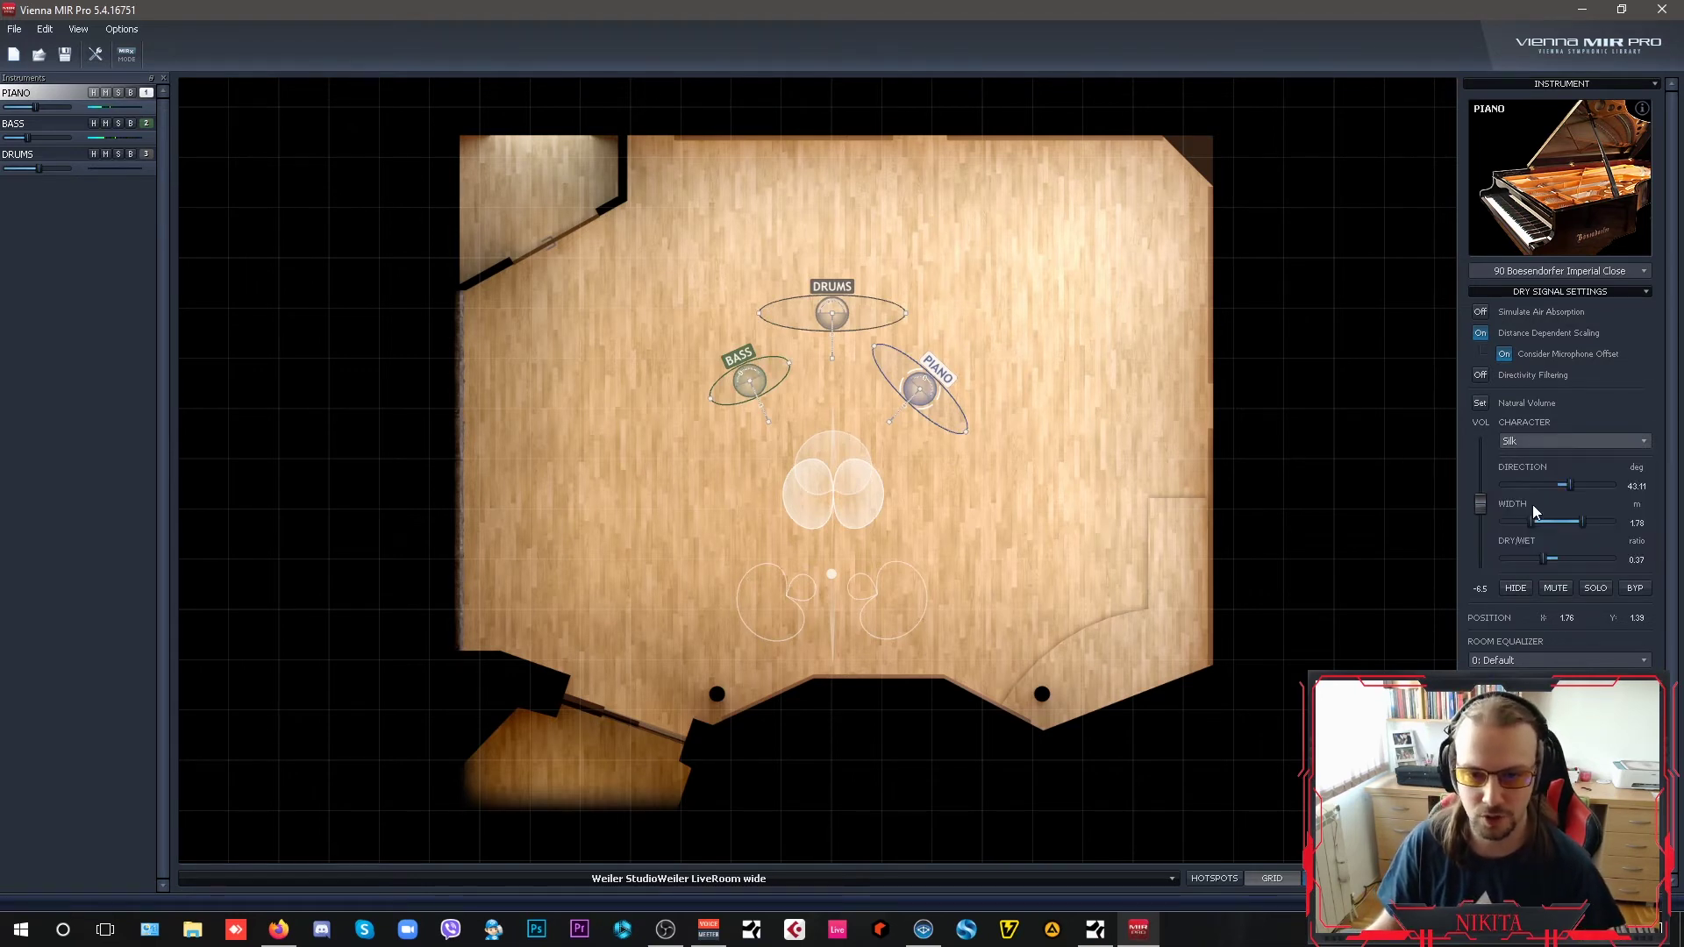
click(840, 304)
click(1526, 441)
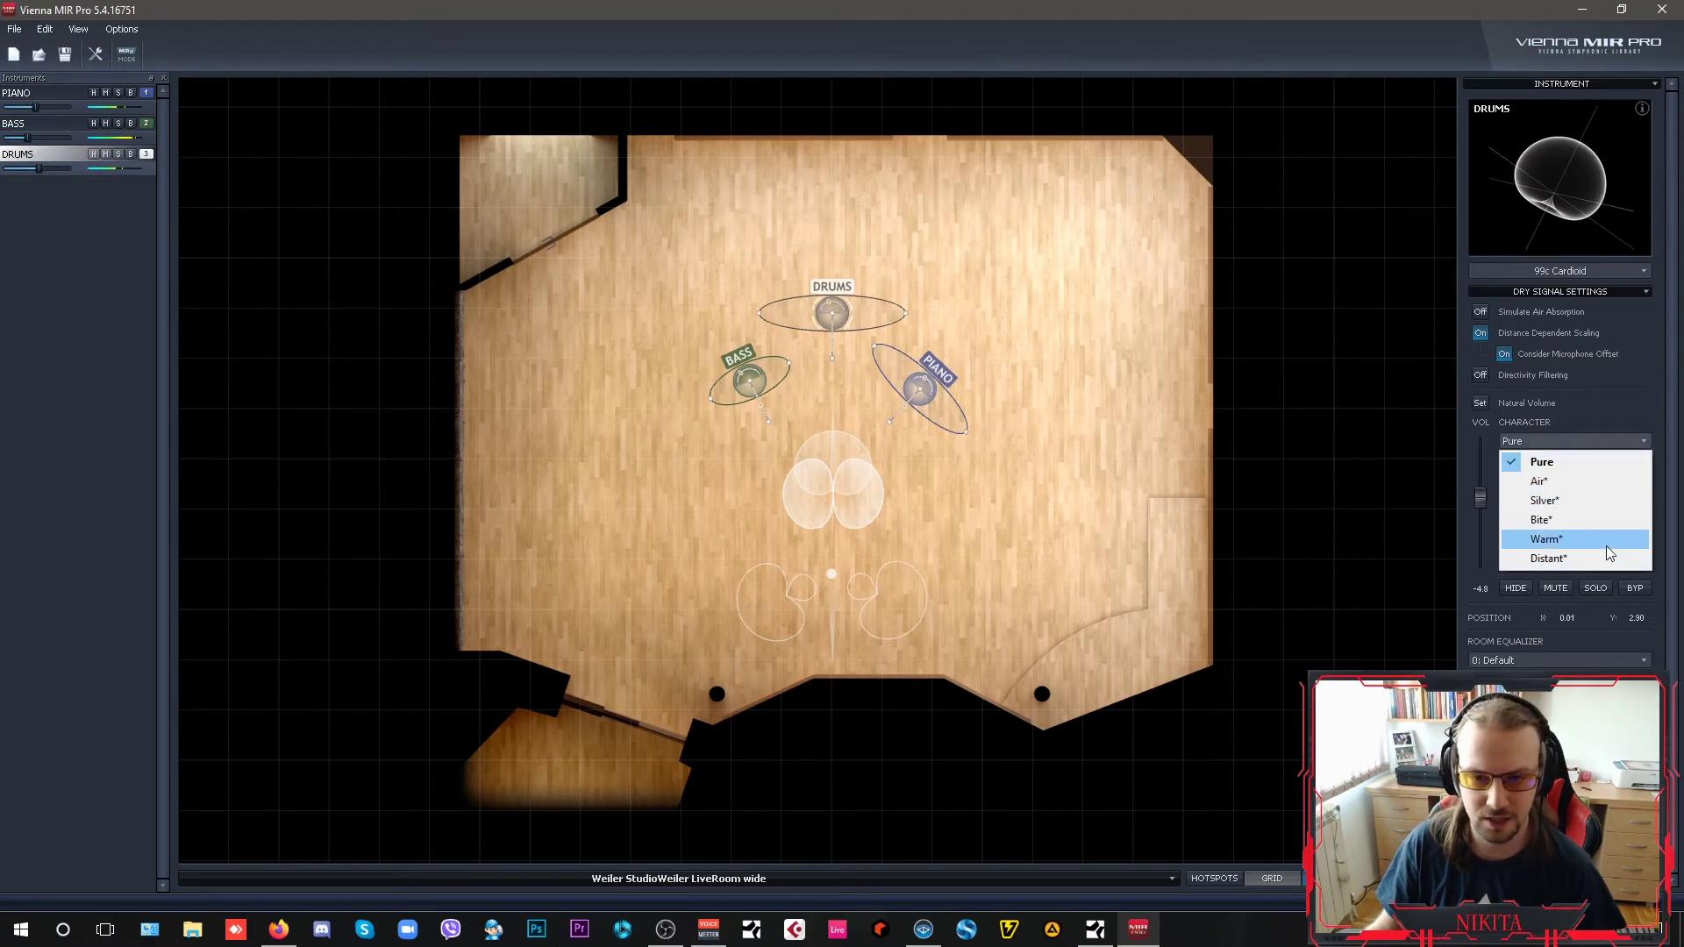
click(1570, 521)
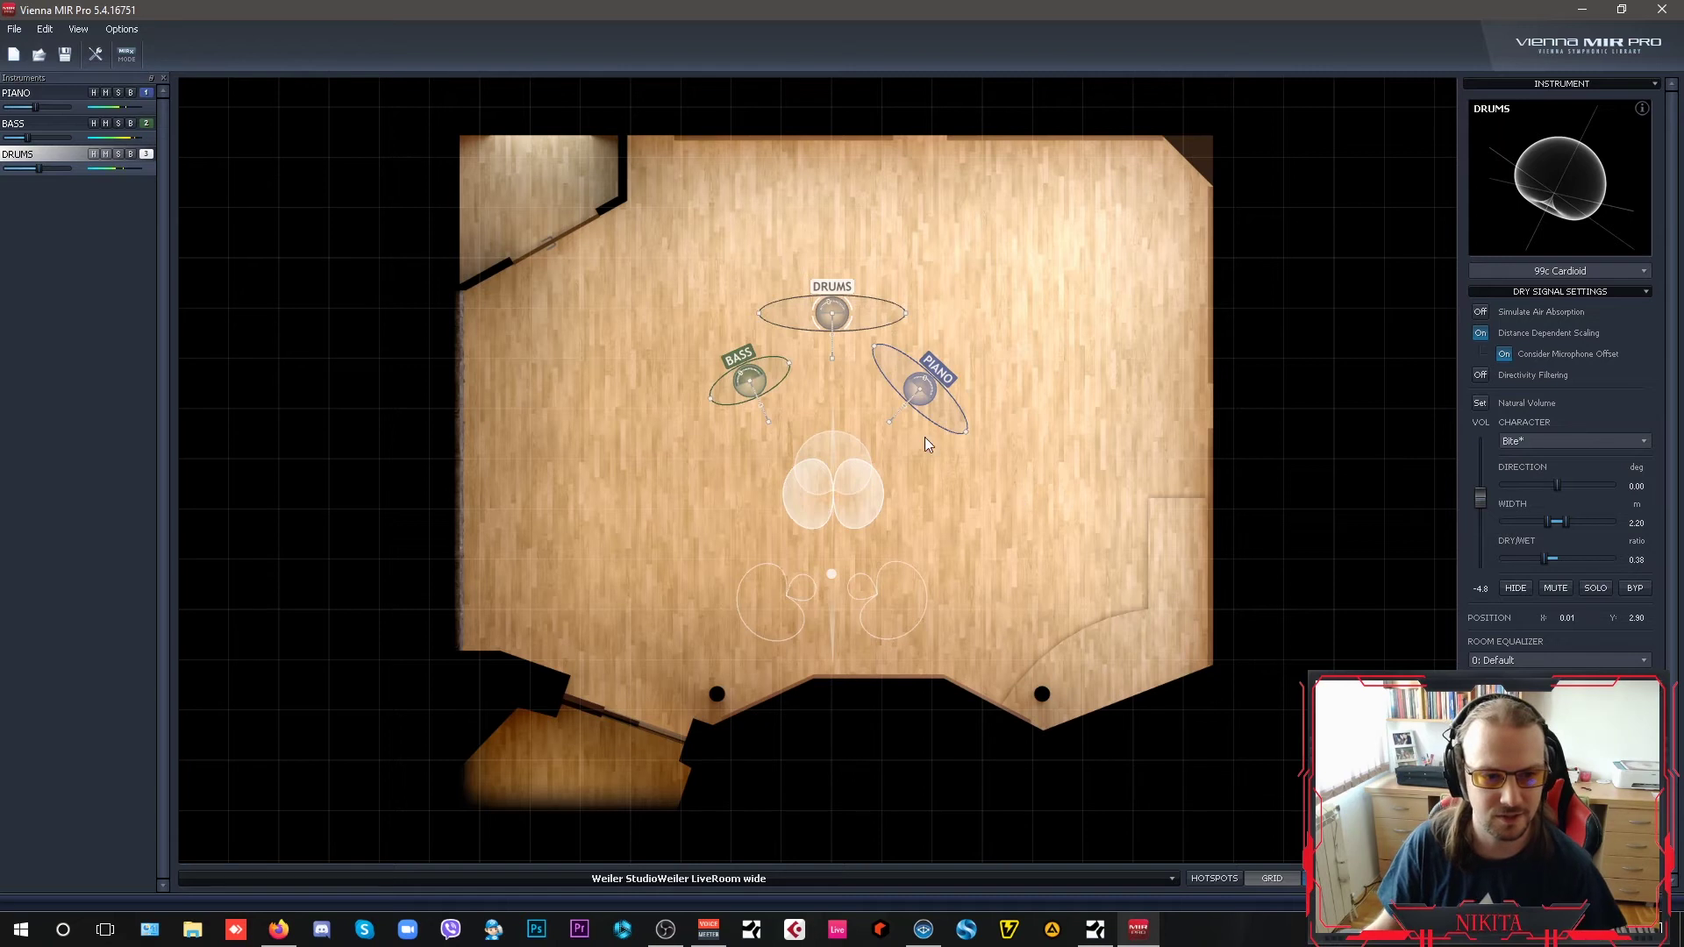
Nudge the piano volume to -6.3 dB and set the drums volume to -3.2 dB
click(921, 388)
drag(1481, 510, 1484, 507)
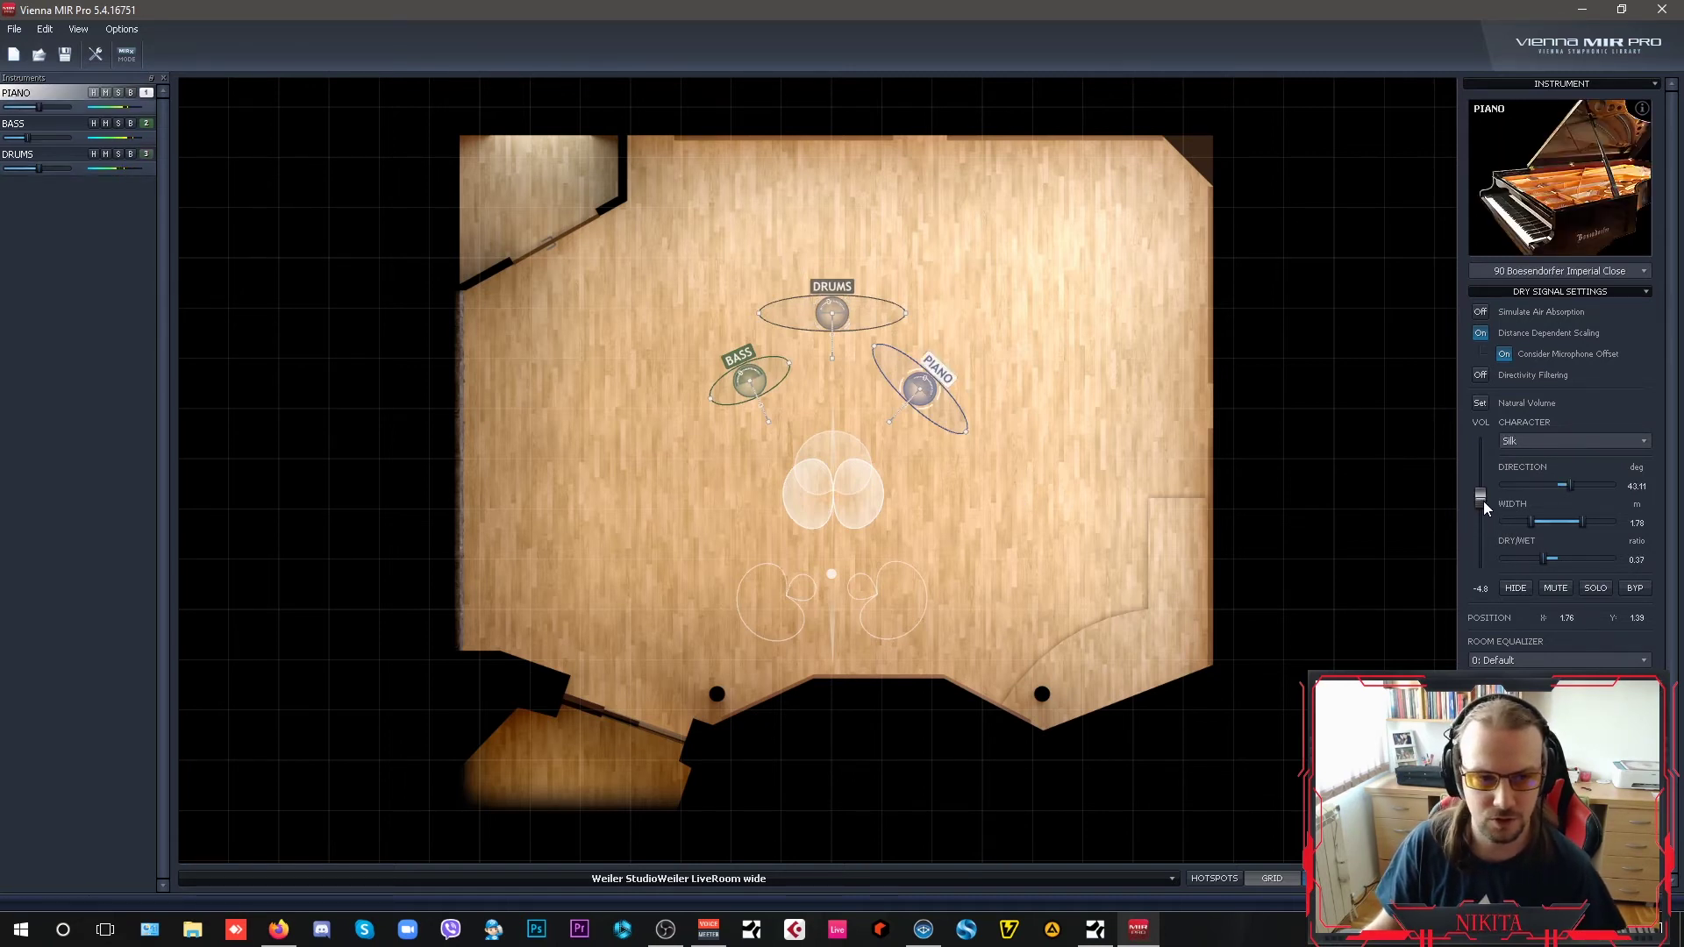
click(839, 316)
drag(1480, 495, 1482, 509)
click(763, 384)
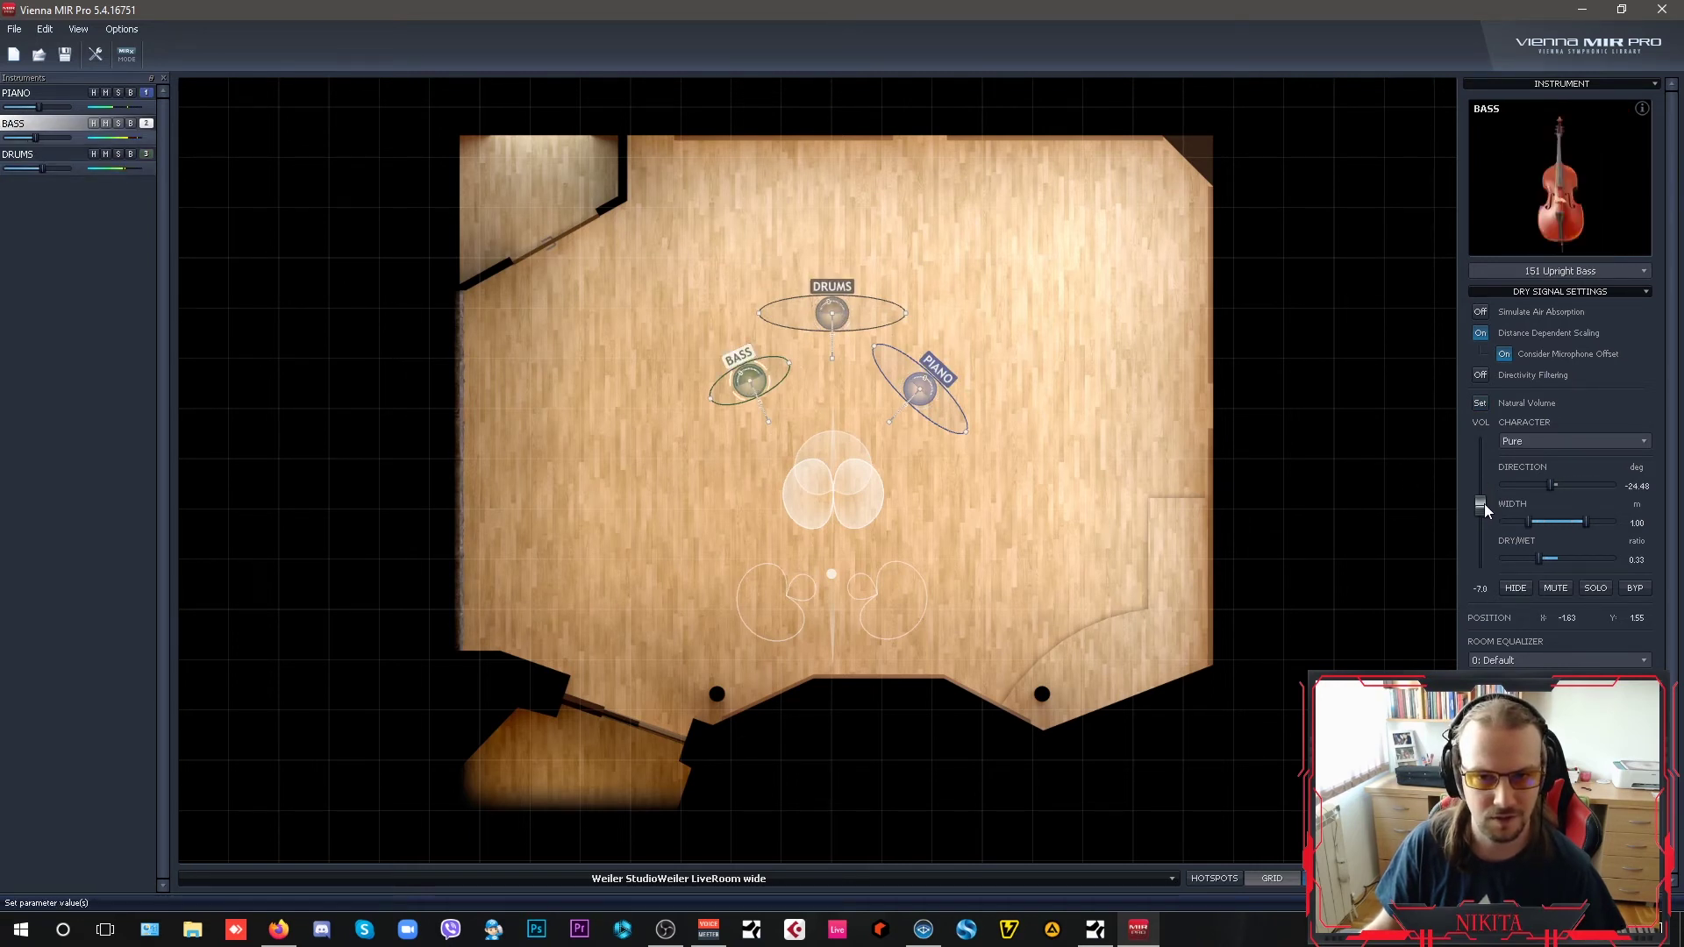
Lower the bass volume to about -8.7 dB and scroll down to the OUTPUT microphone settings
drag(1484, 503, 1479, 512)
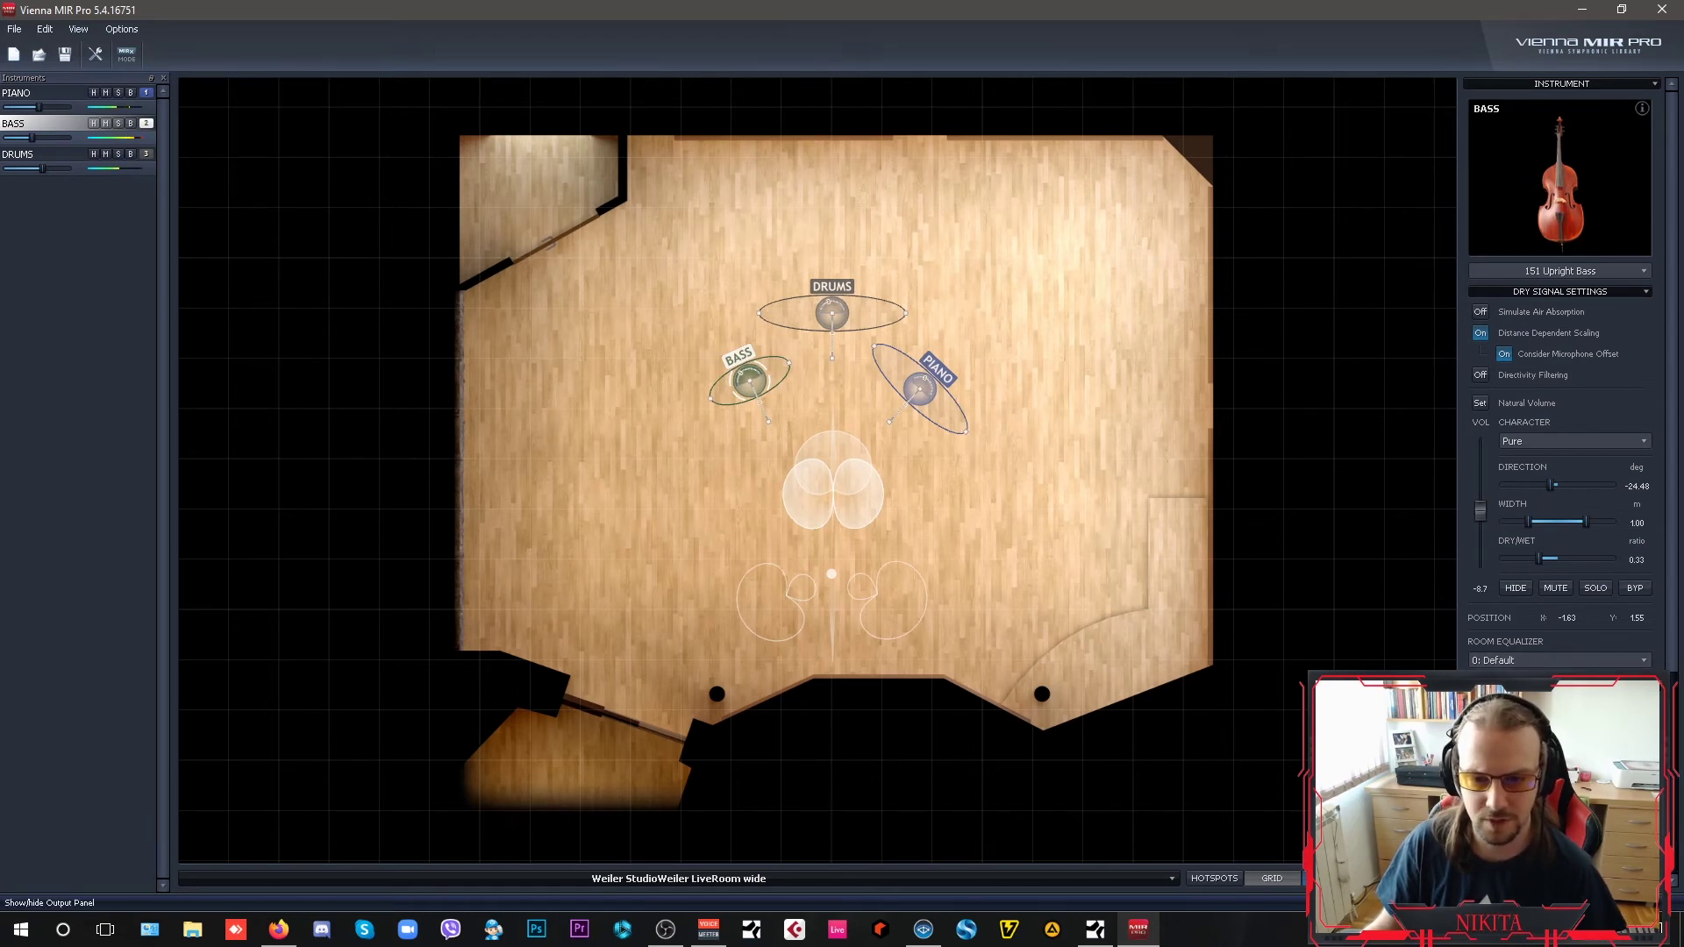
drag(1673, 651, 1679, 873)
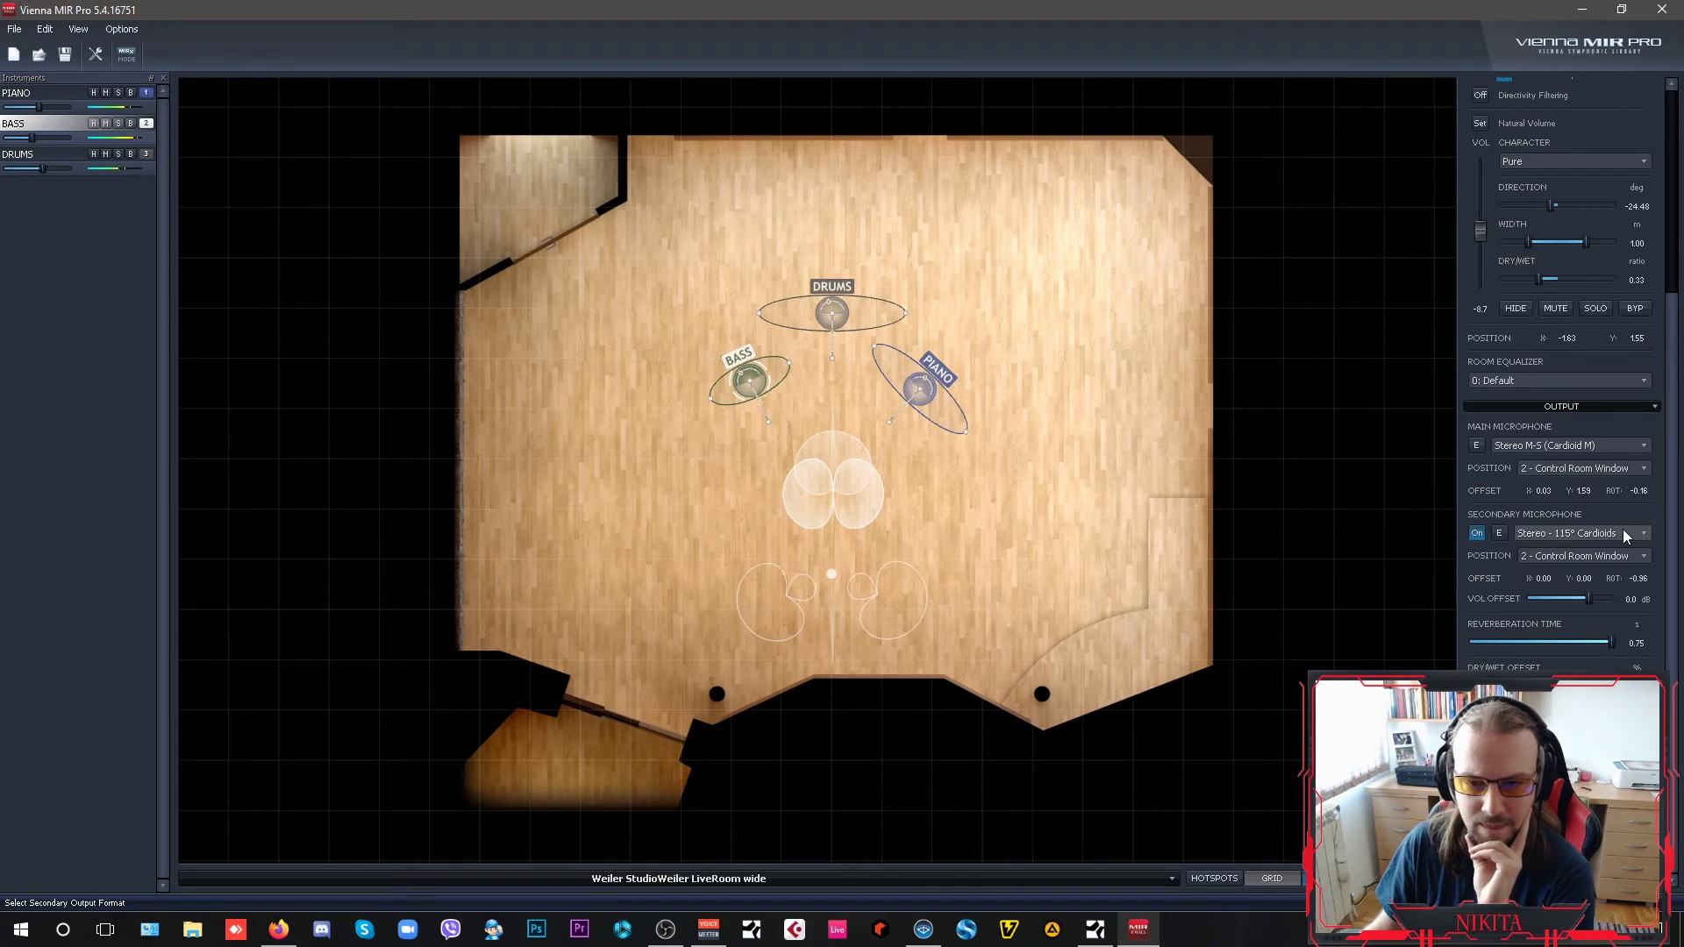
click(1588, 448)
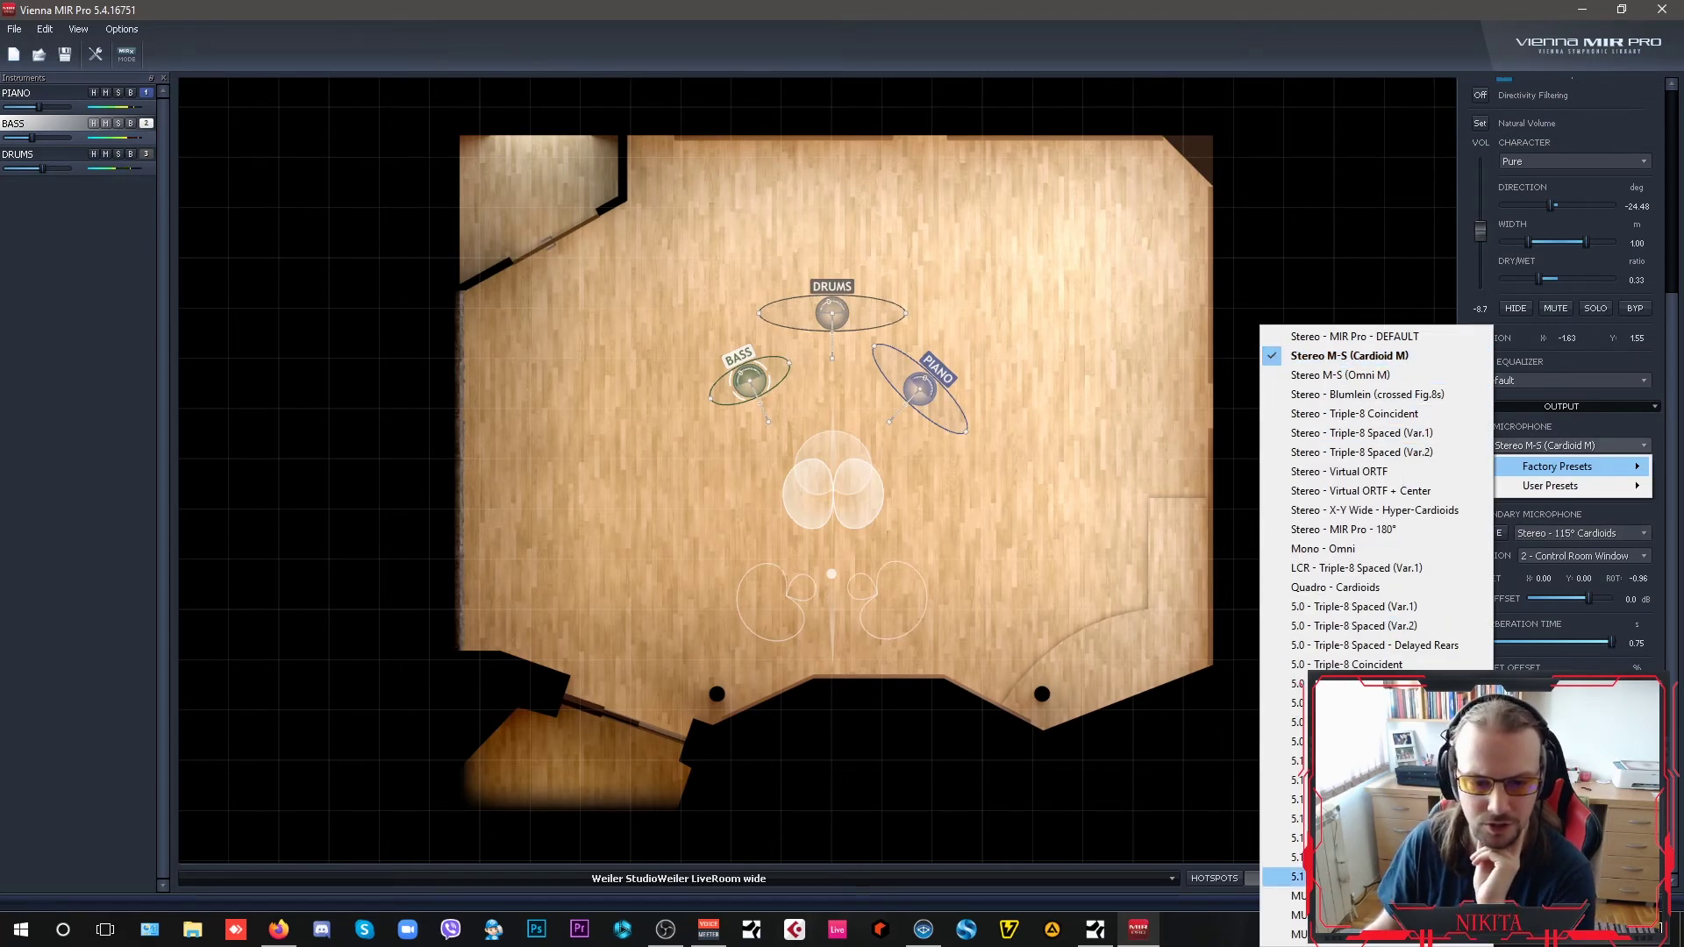
key(Escape)
key(Escape)
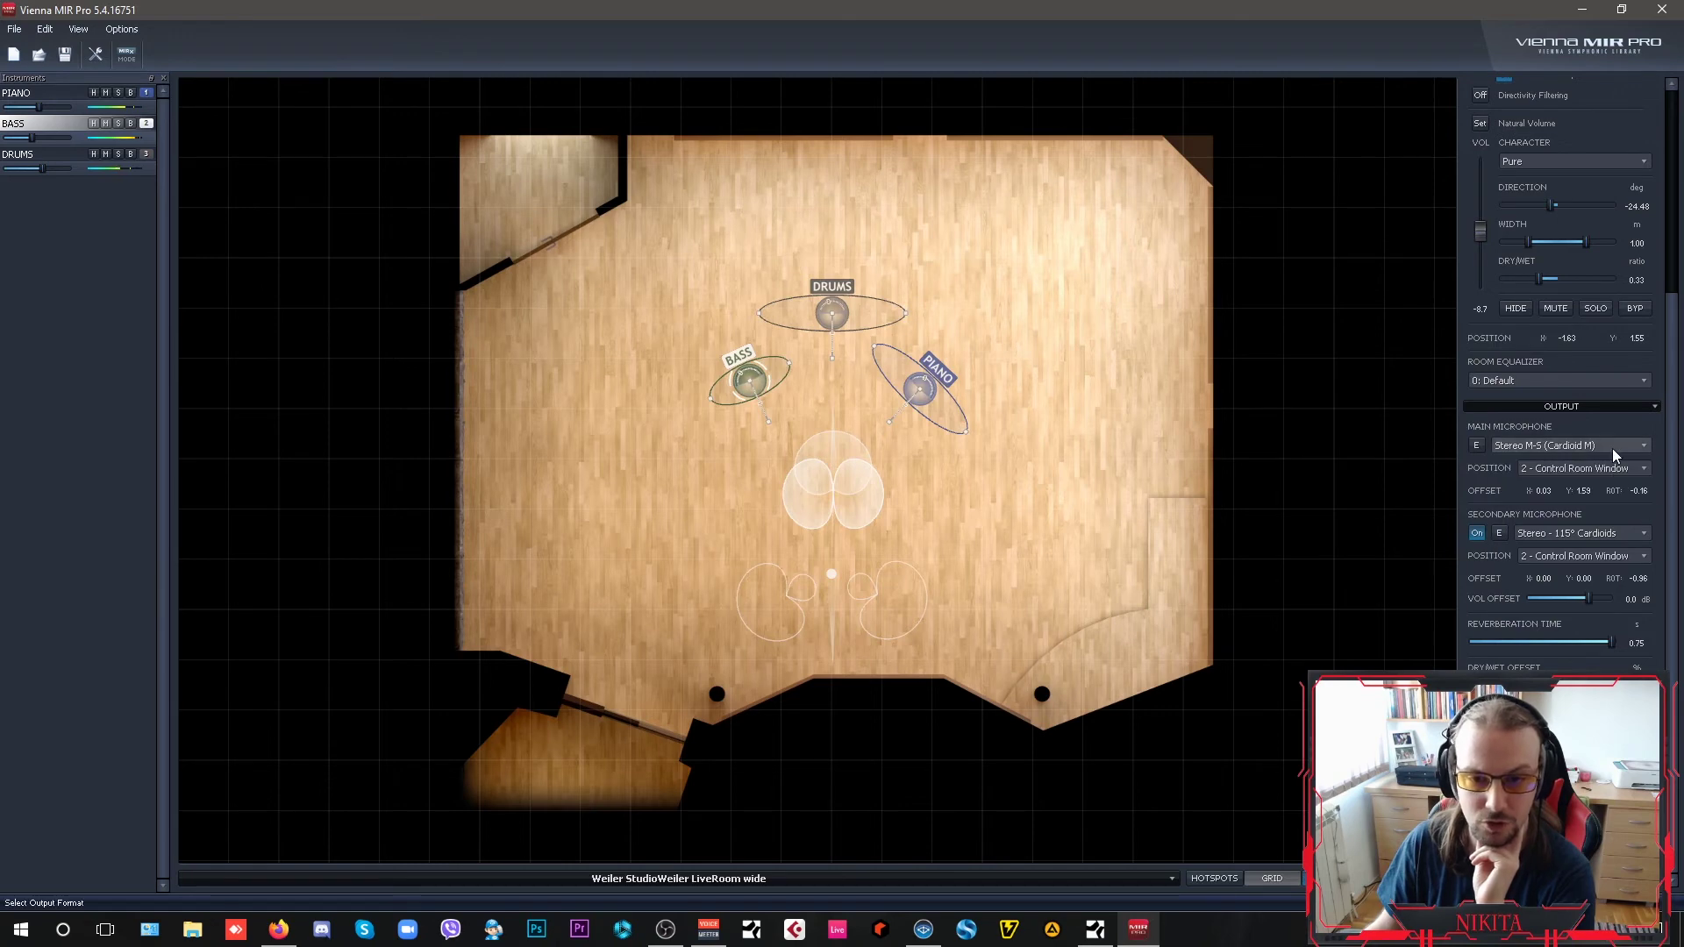
click(1614, 454)
key(Escape)
key(Escape)
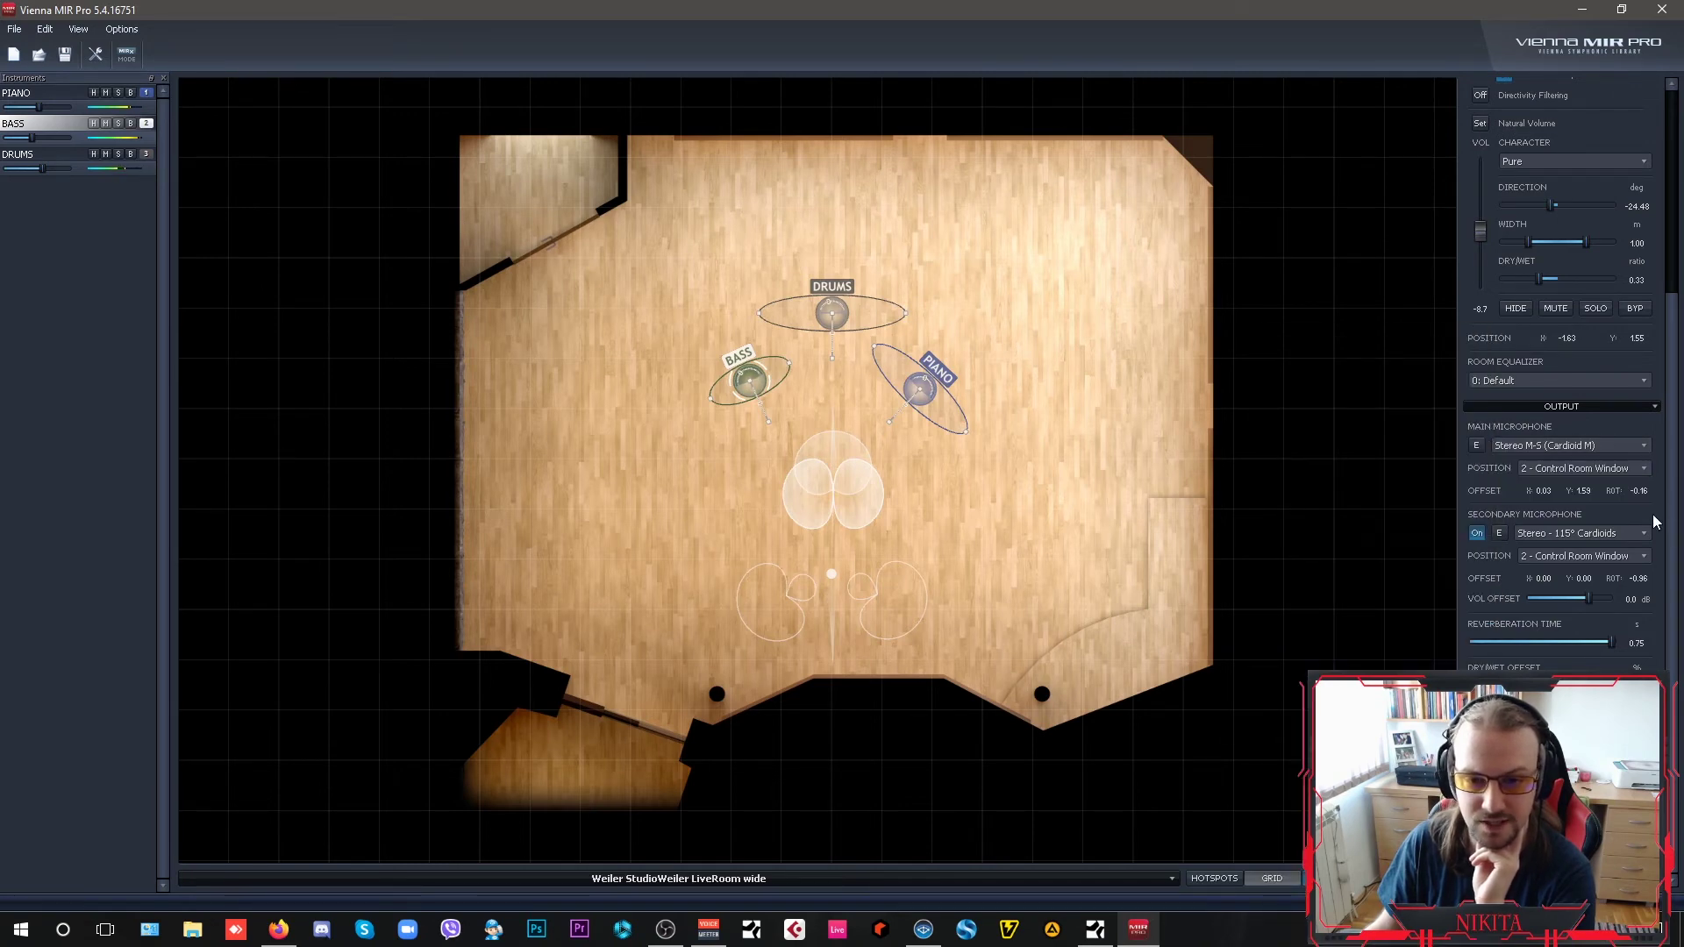
click(1612, 527)
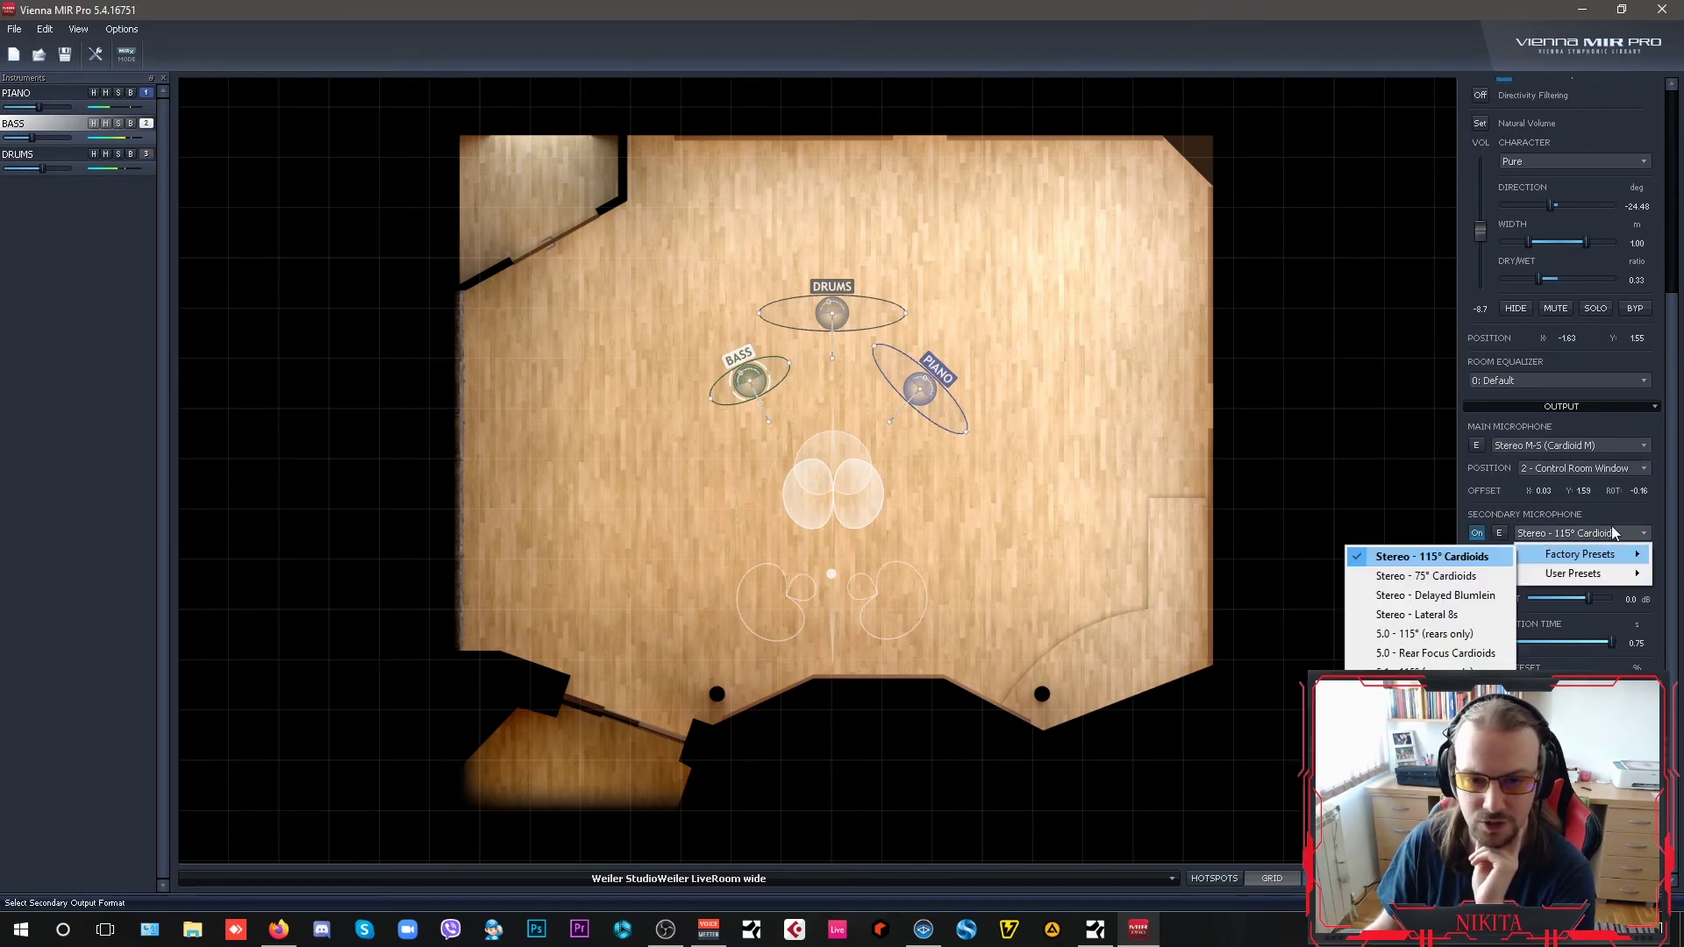
key(Escape)
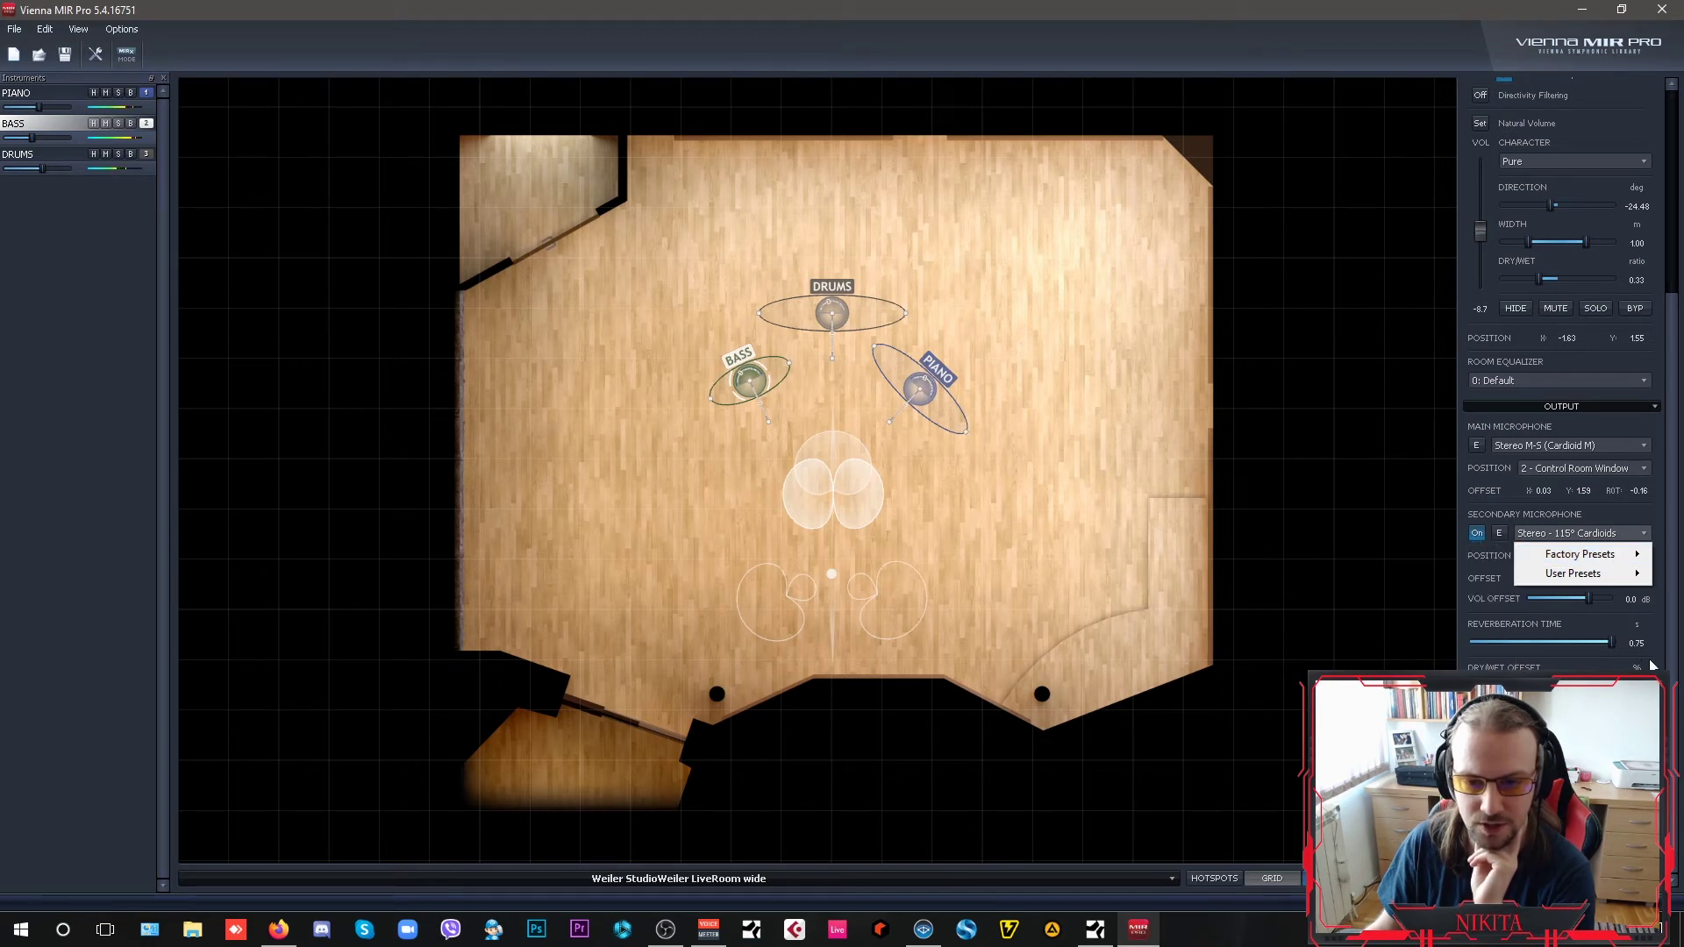
key(Escape)
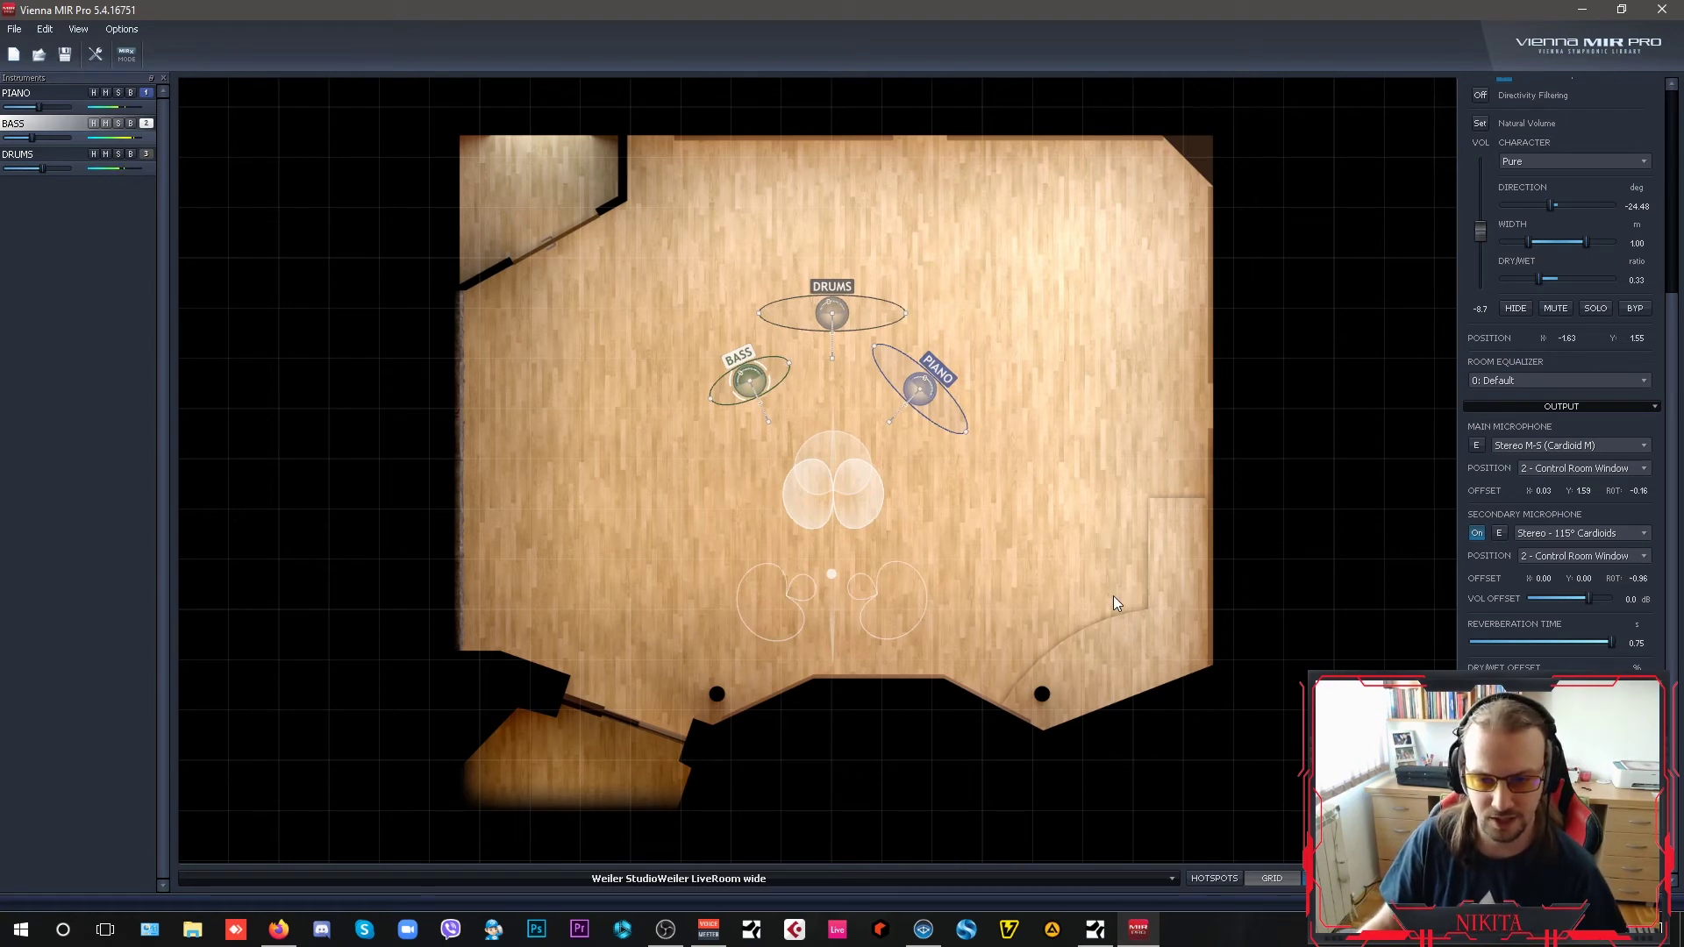
Back in Studio One, bypass Verb's MIR reverb, pull Bass to -7.8 dB, raise Verb to -4.4 dB
key(alt+Tab)
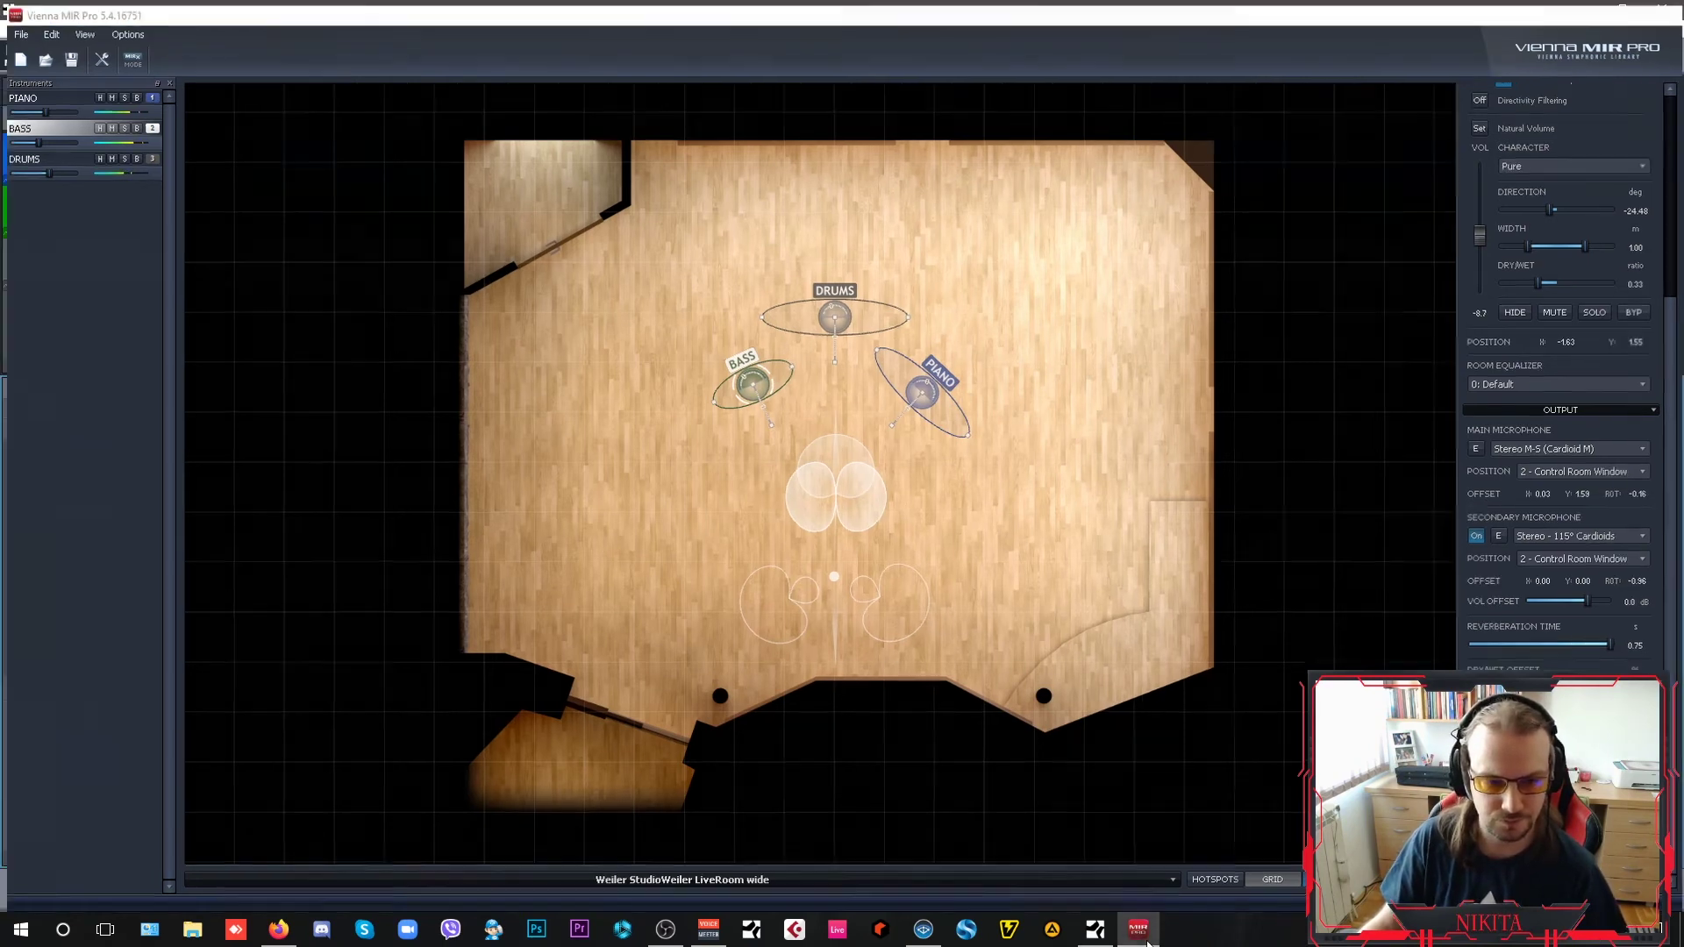
click(278, 409)
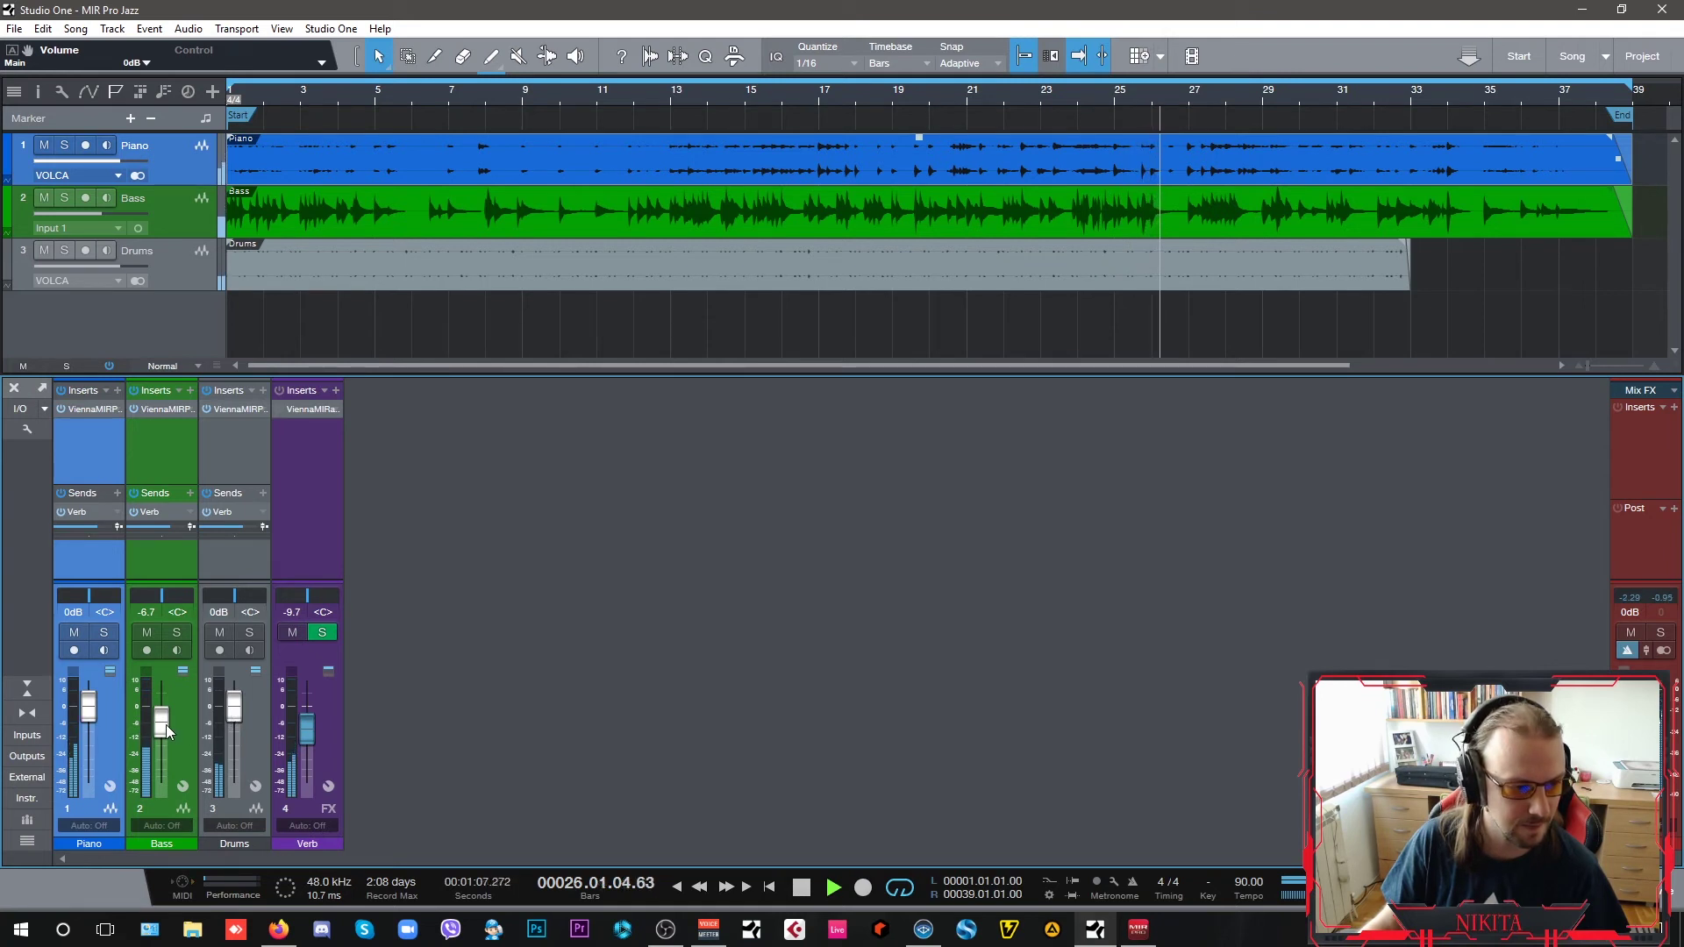
scroll(172, 732, down, 2)
scroll(301, 734, down, 1)
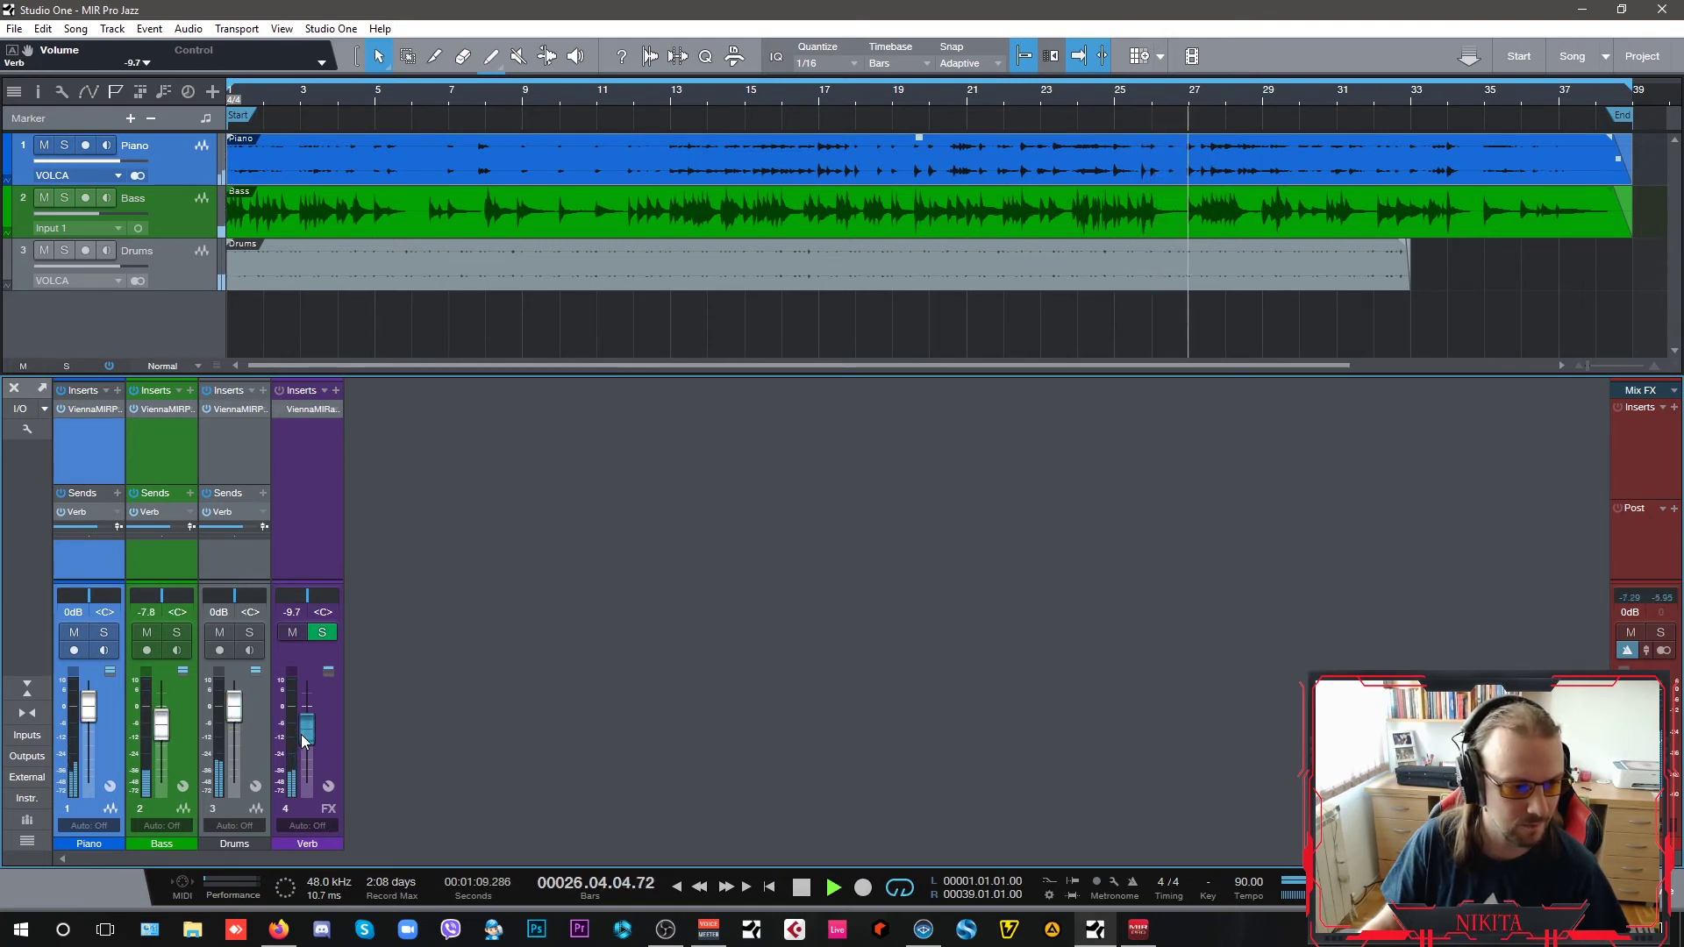
drag(301, 735, 308, 719)
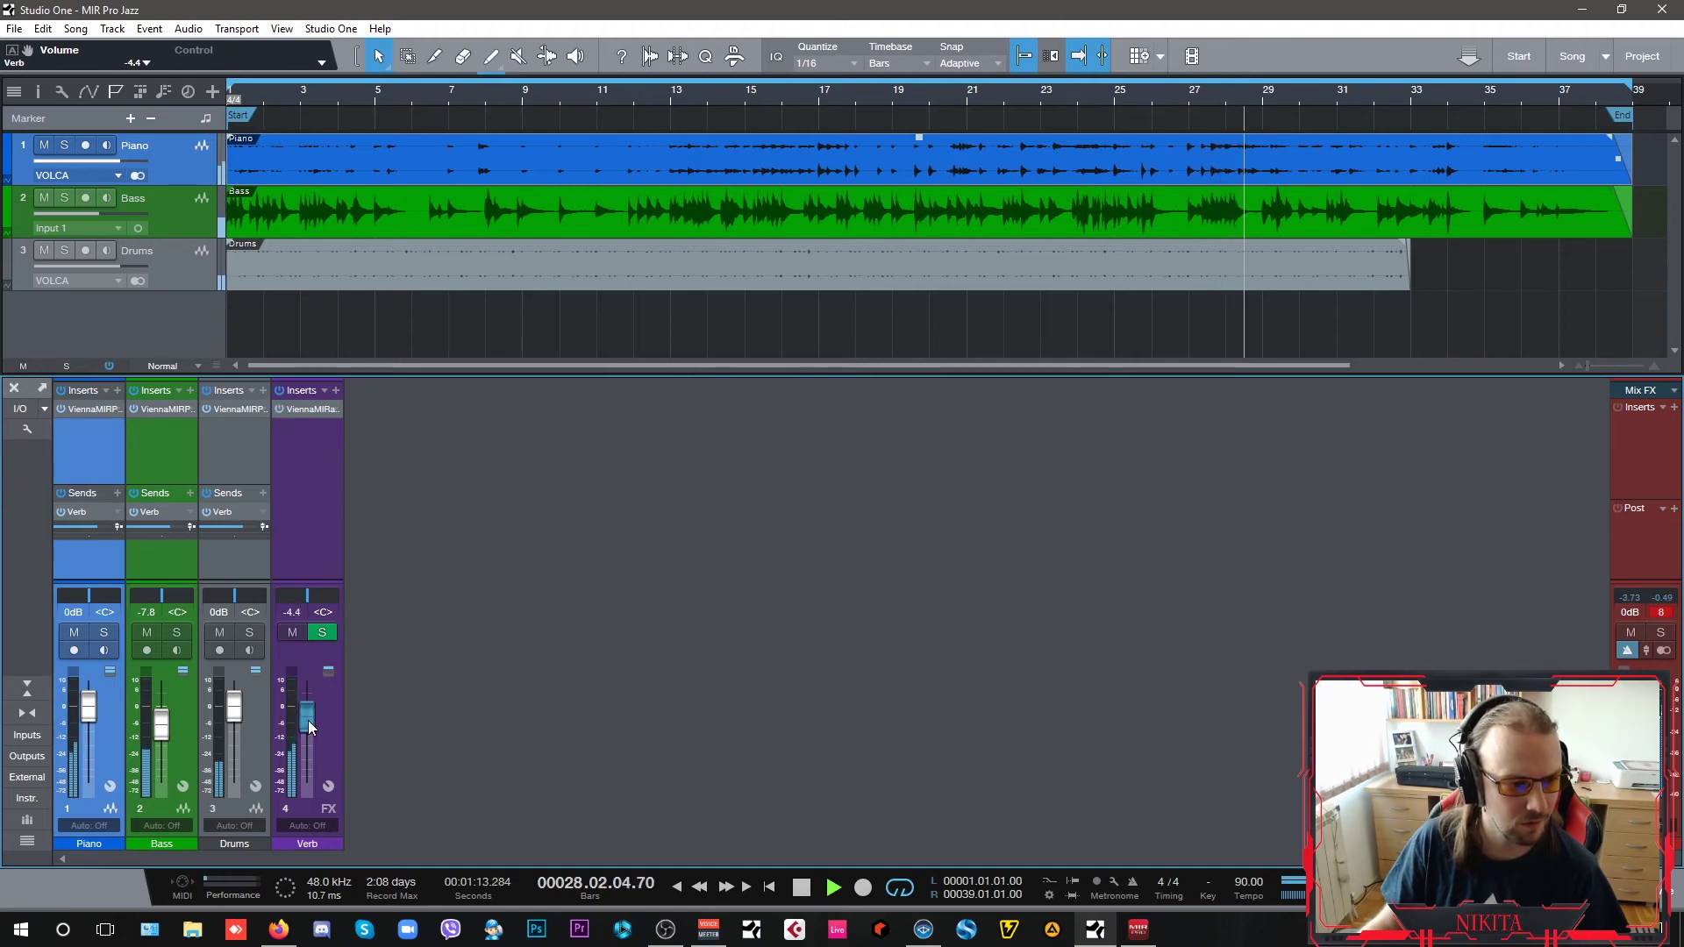
In MIRacle on the Verb channel, move the first EQ band to 149 Hz and cut low damping by 2.1 dB
click(297, 409)
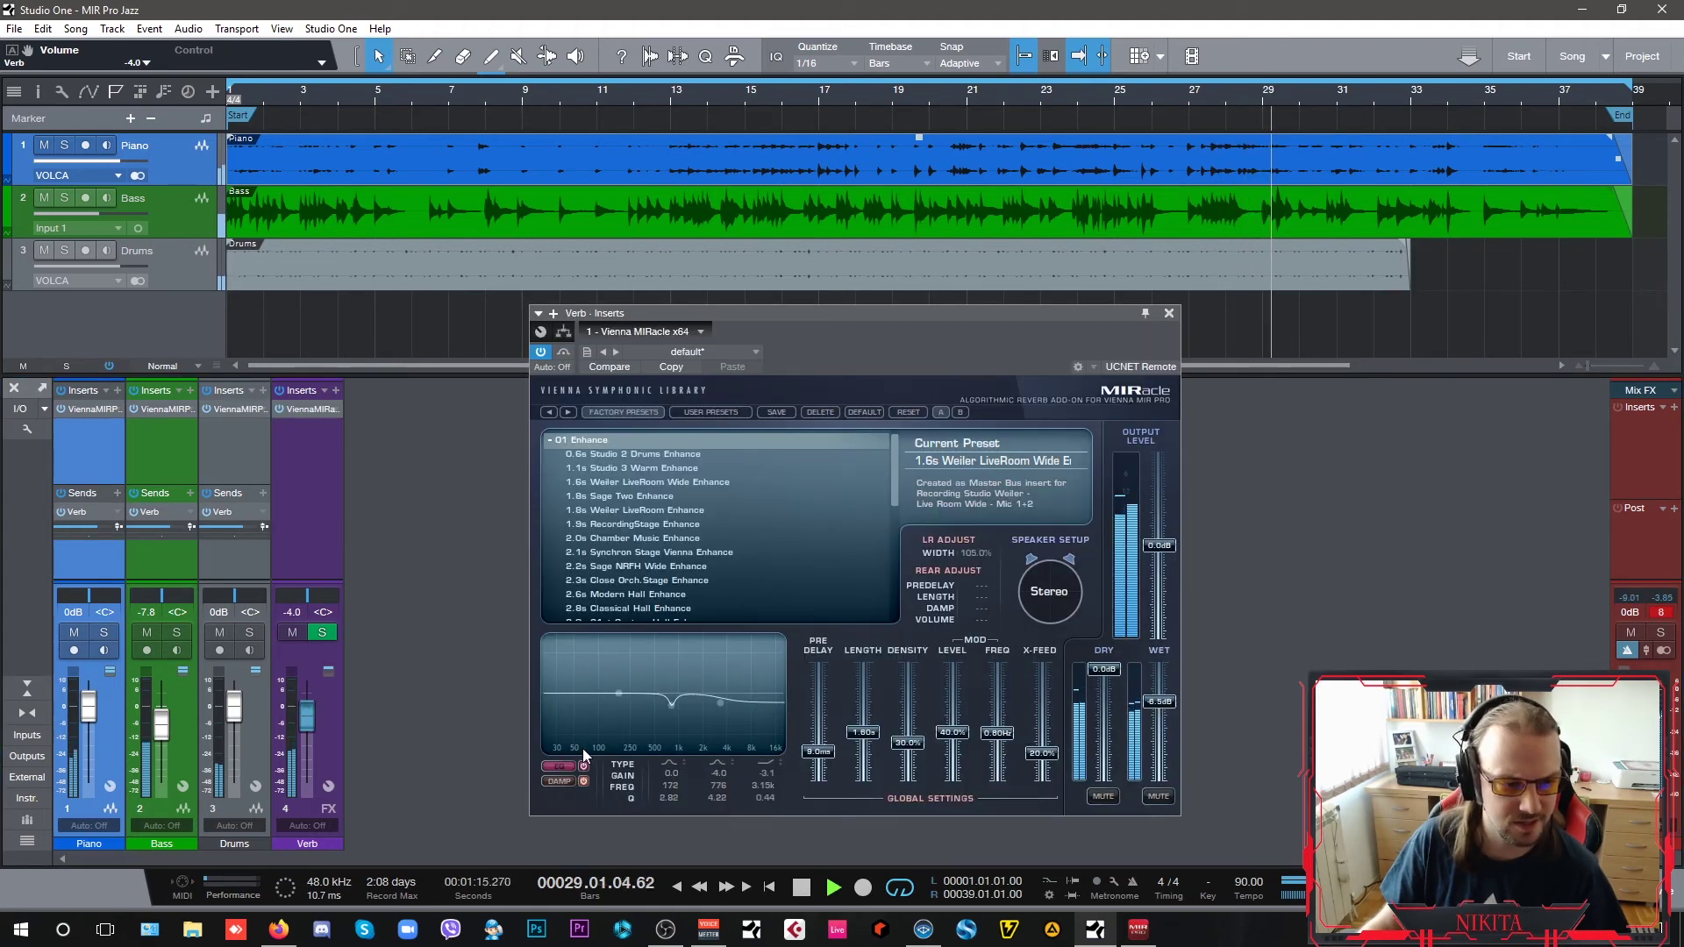
mouse_move(613, 696)
mouse_down()
mouse_move(596, 700)
mouse_move(616, 701)
mouse_up()
click(558, 780)
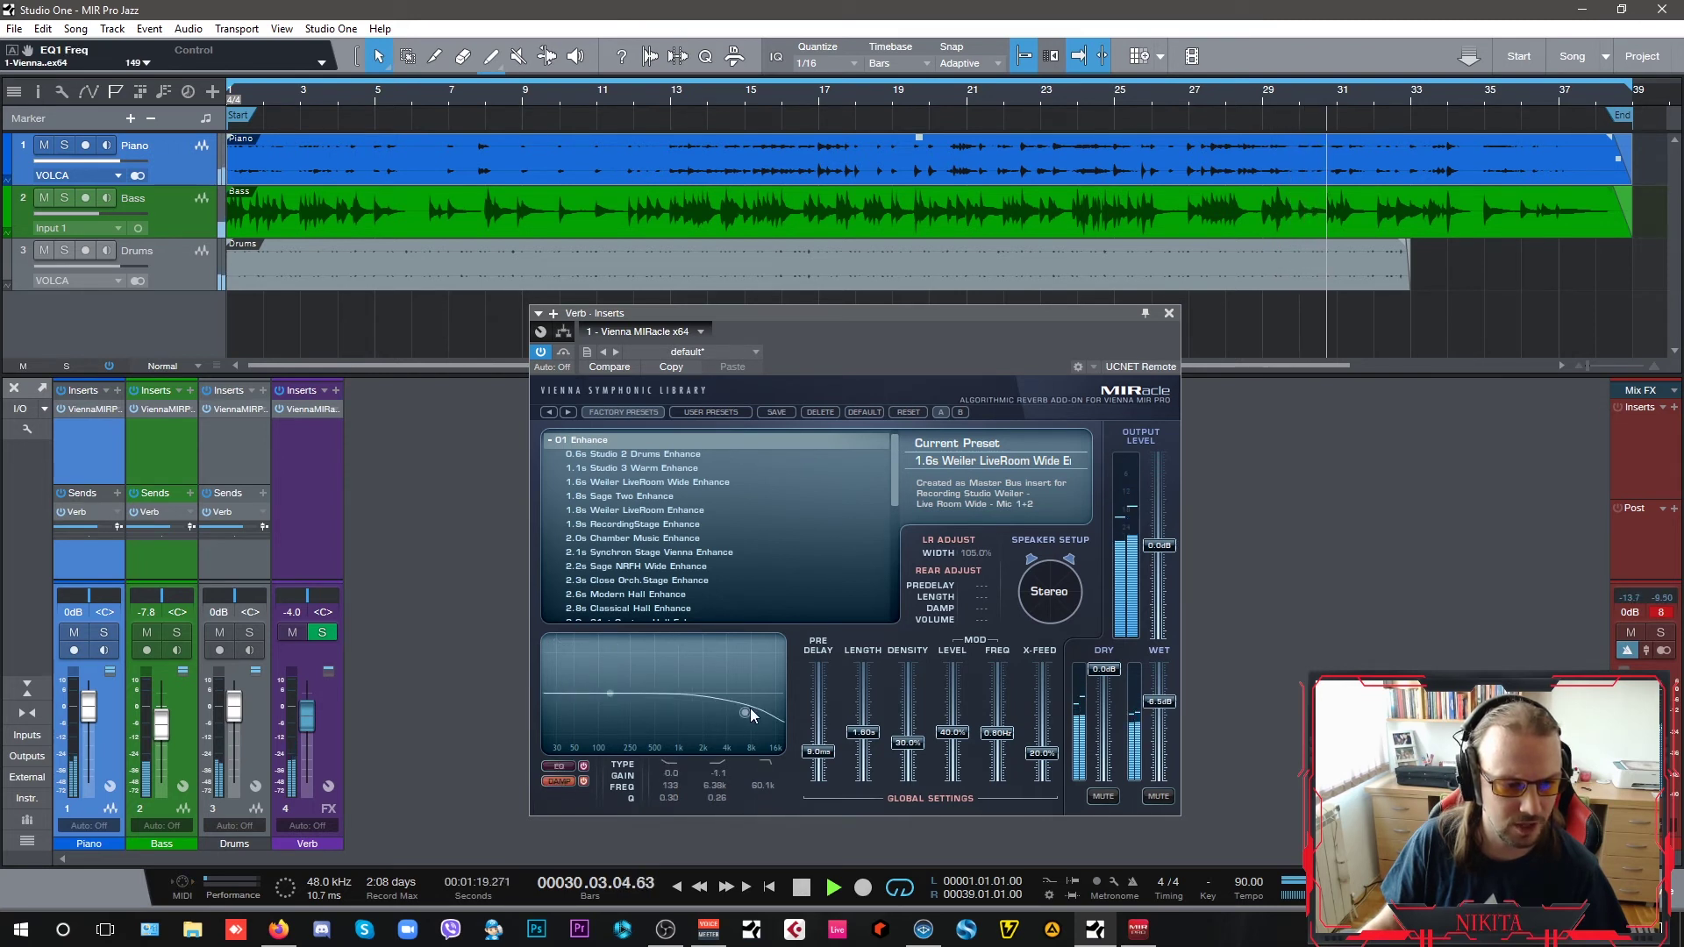
drag(608, 700, 566, 735)
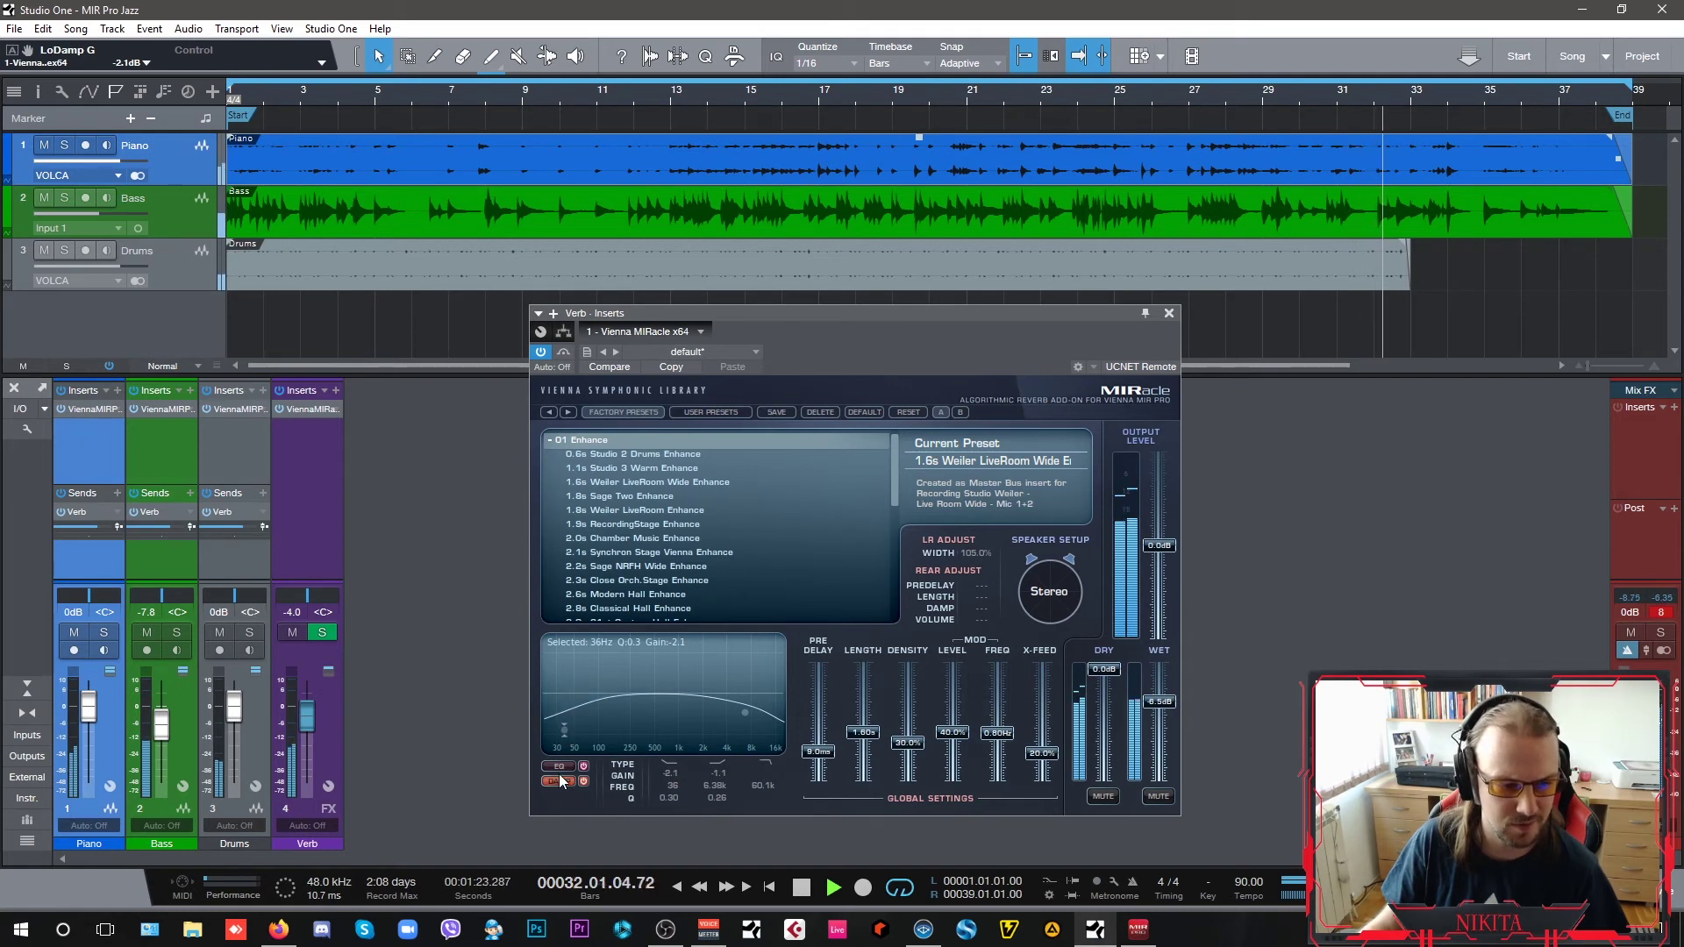
Return to the EQ curve, set MIRacle's main output to -1.4 dB, and close the plugin
click(558, 767)
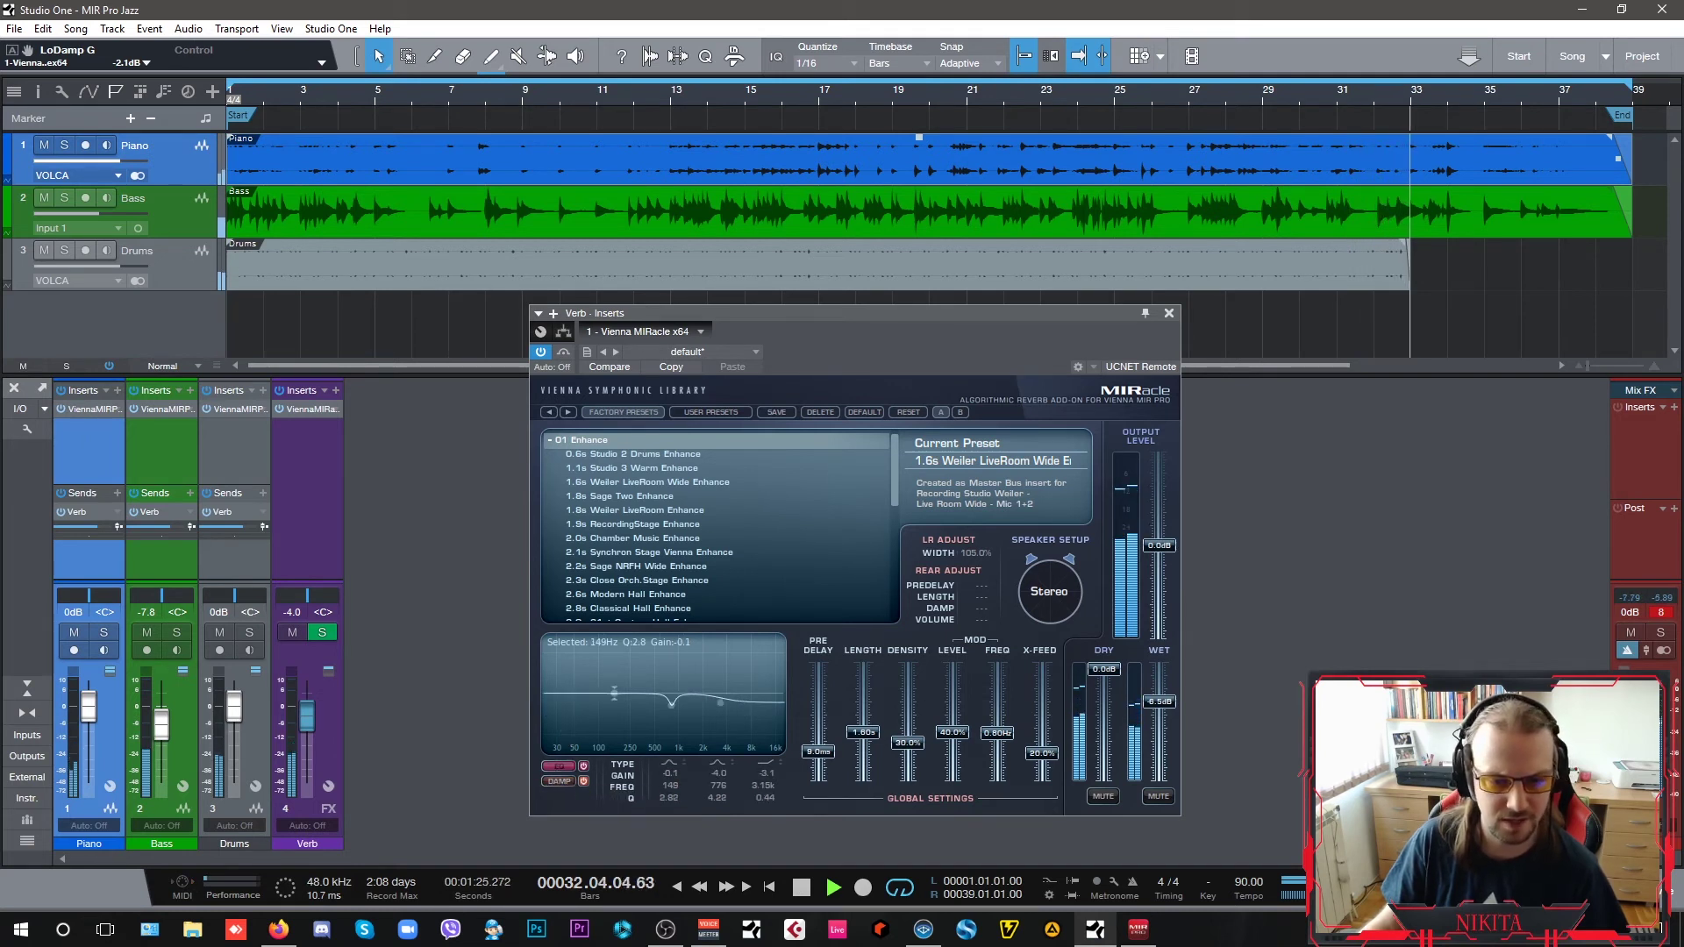
drag(1629, 693, 1630, 702)
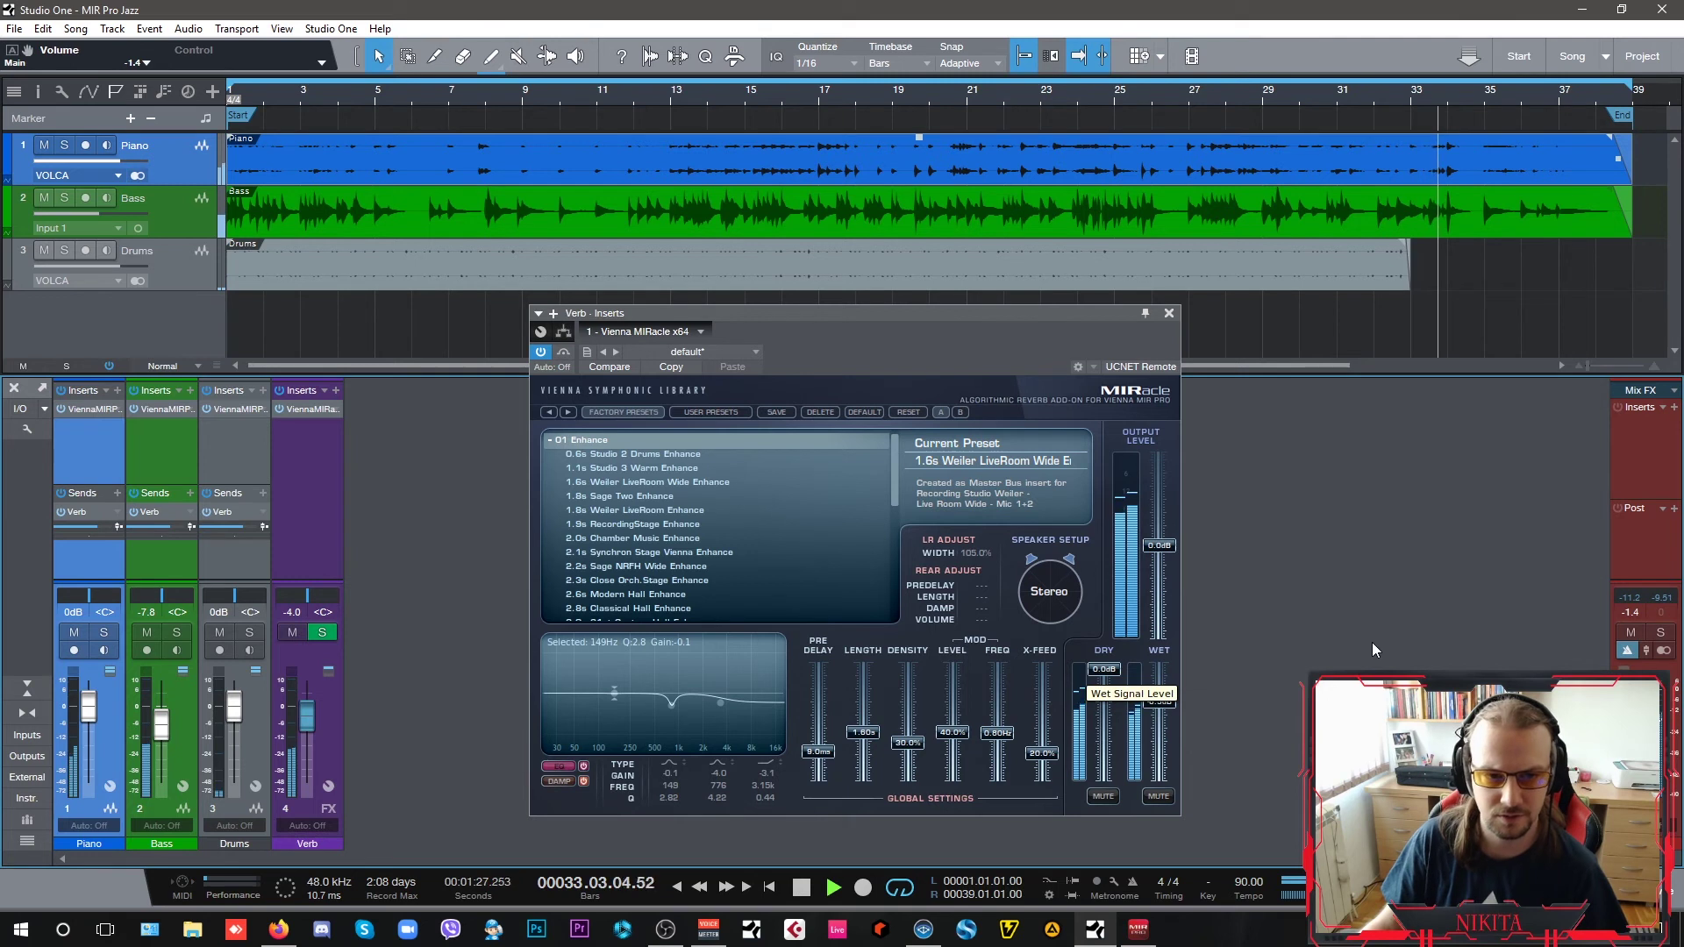
click(1168, 313)
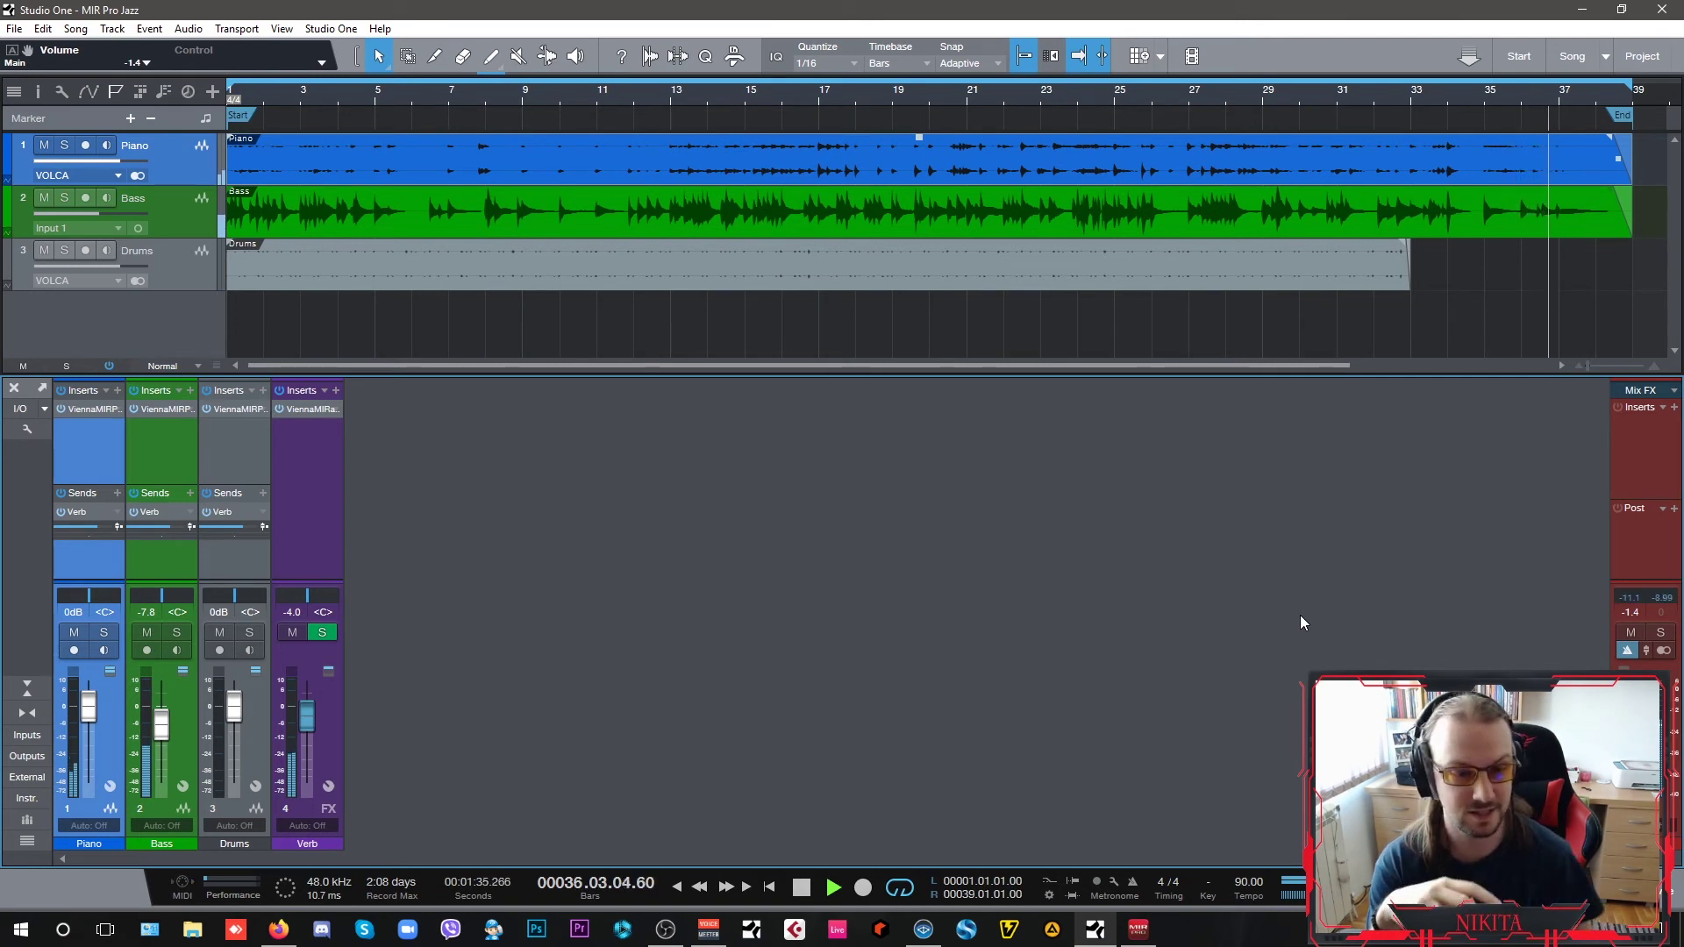
Stop playback at the song start, bring Vienna MIR Pro to the front, and open its venue list
key(space)
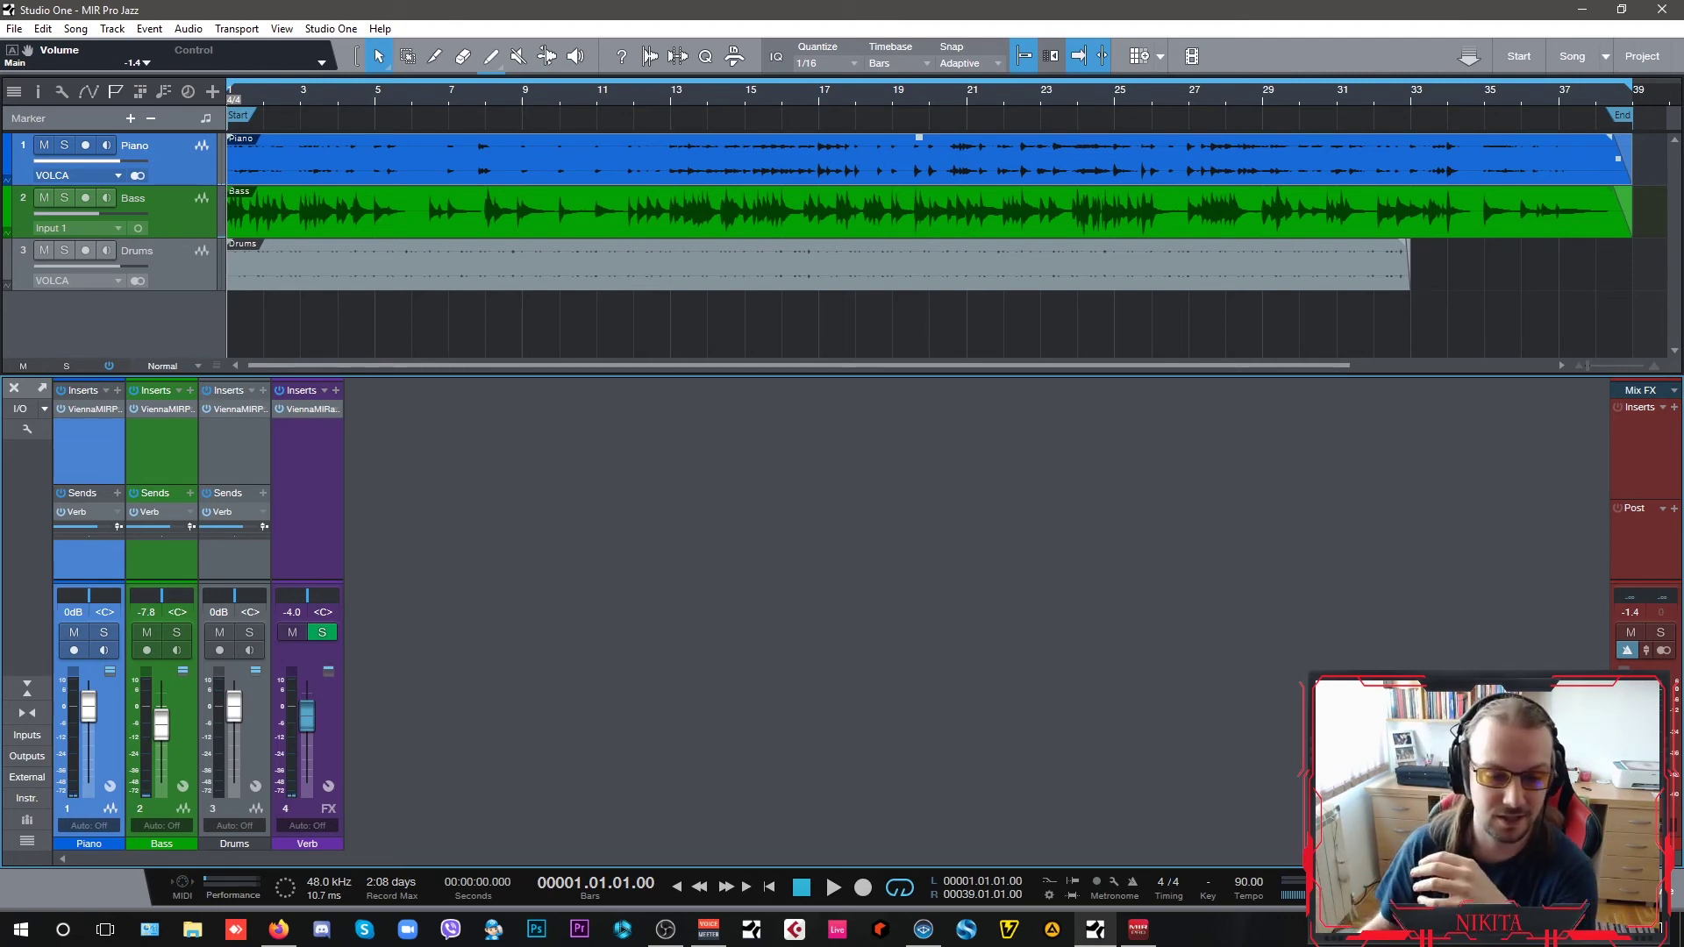
click(1147, 934)
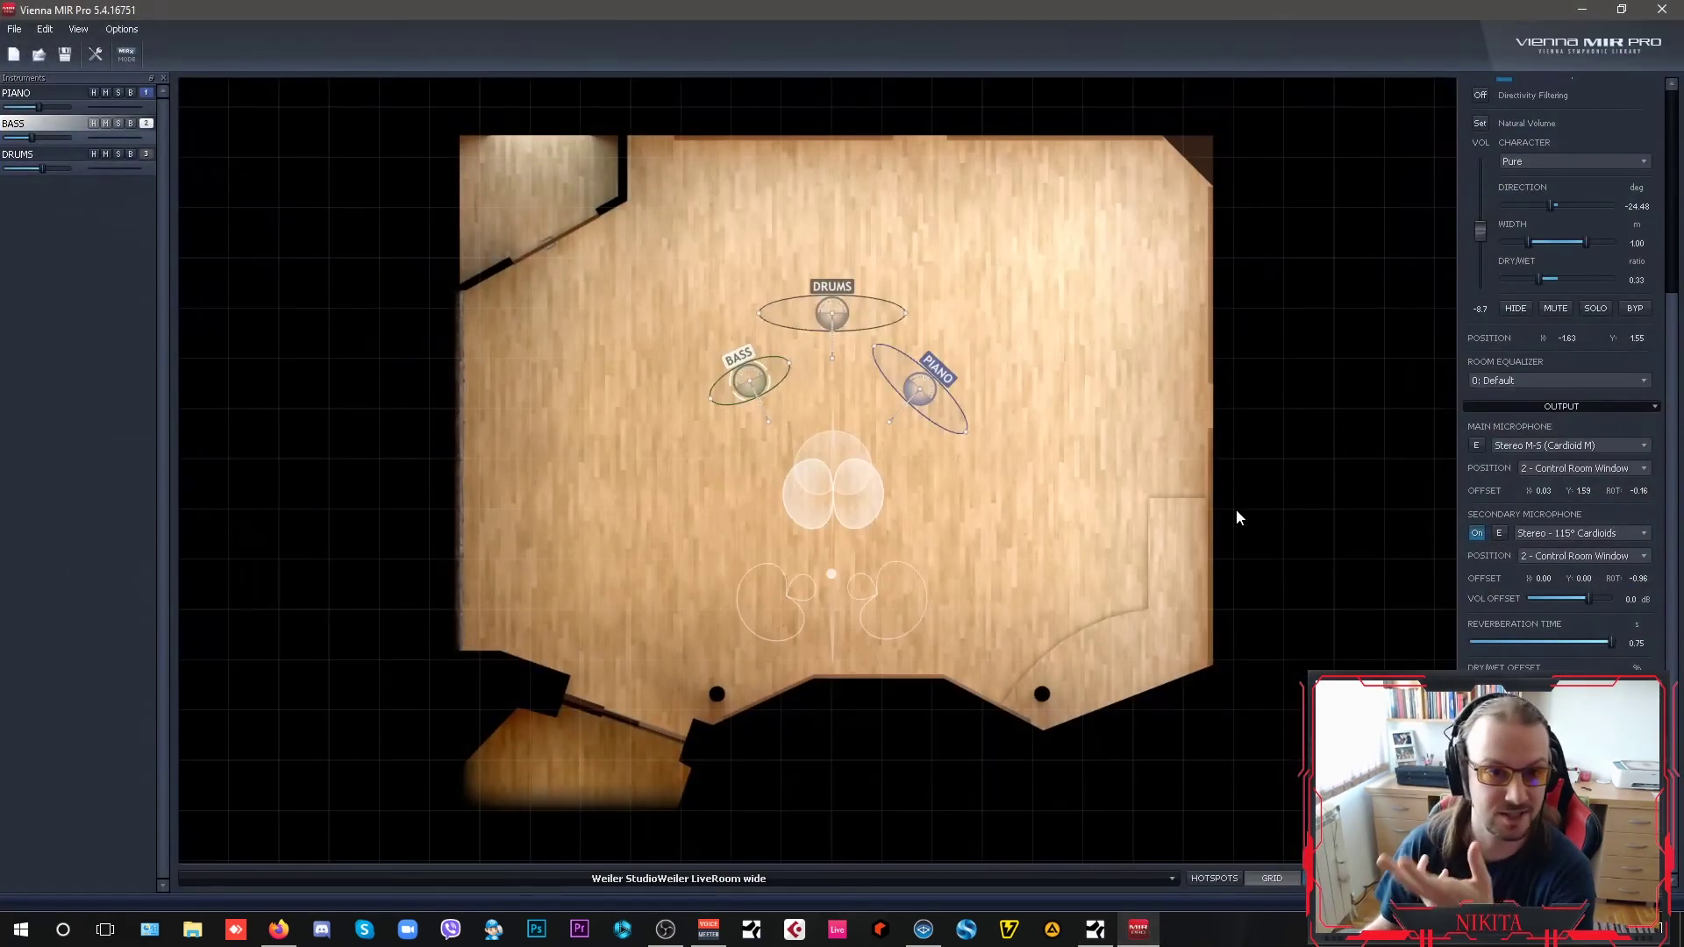
click(1140, 929)
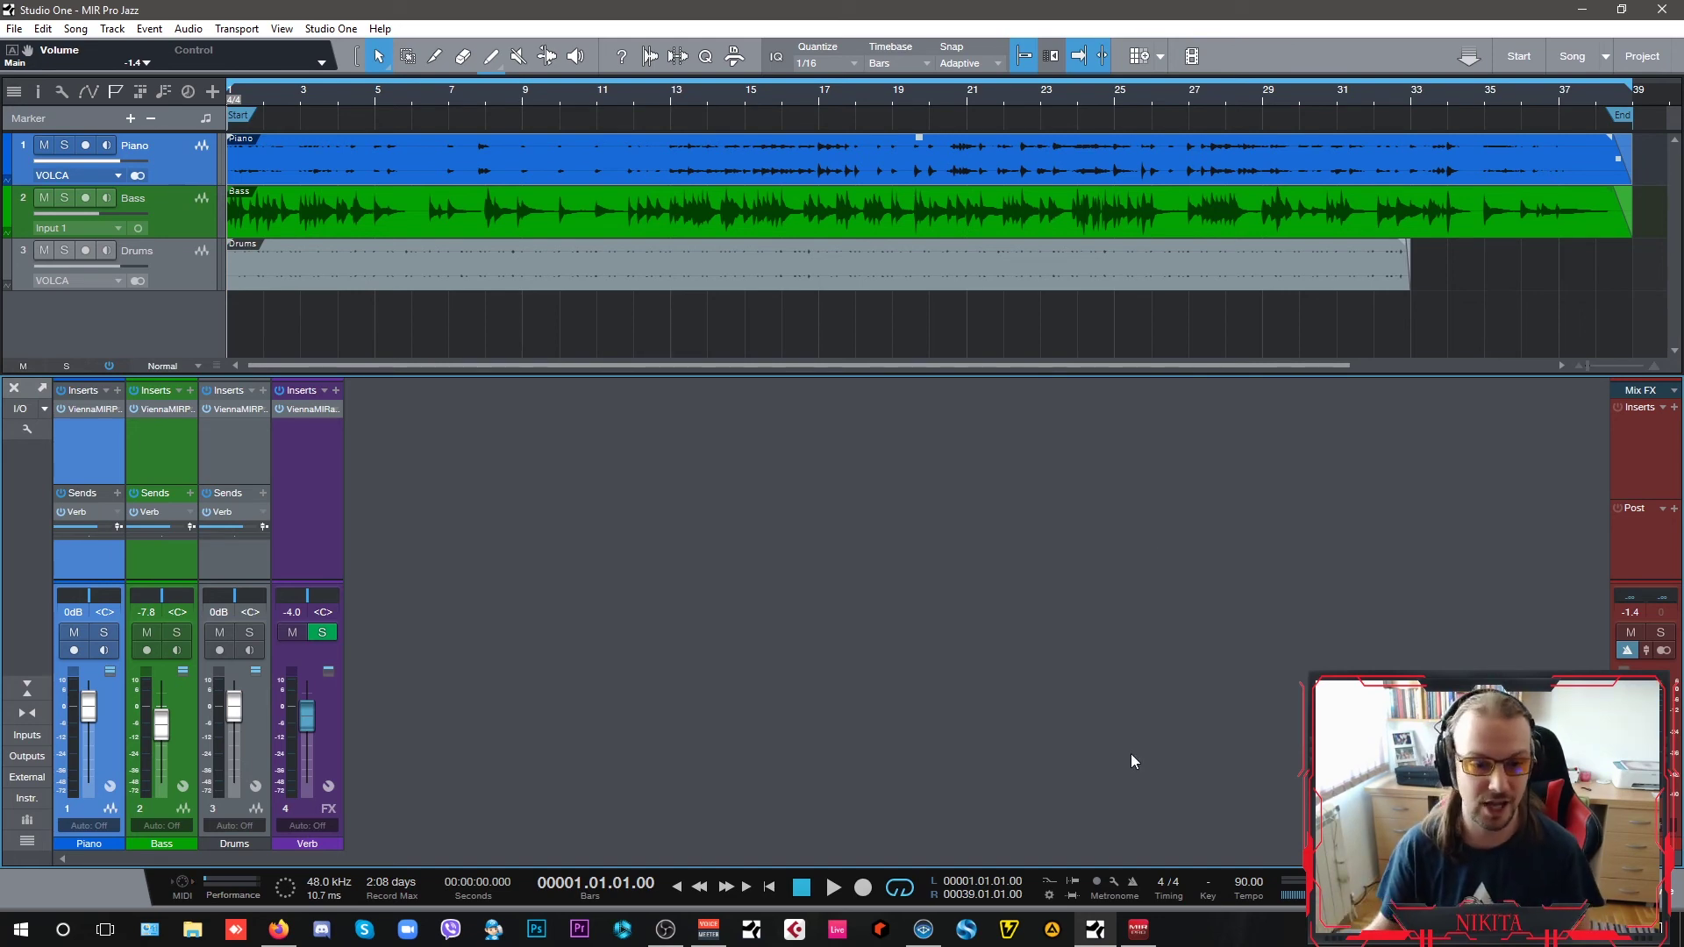
click(1138, 929)
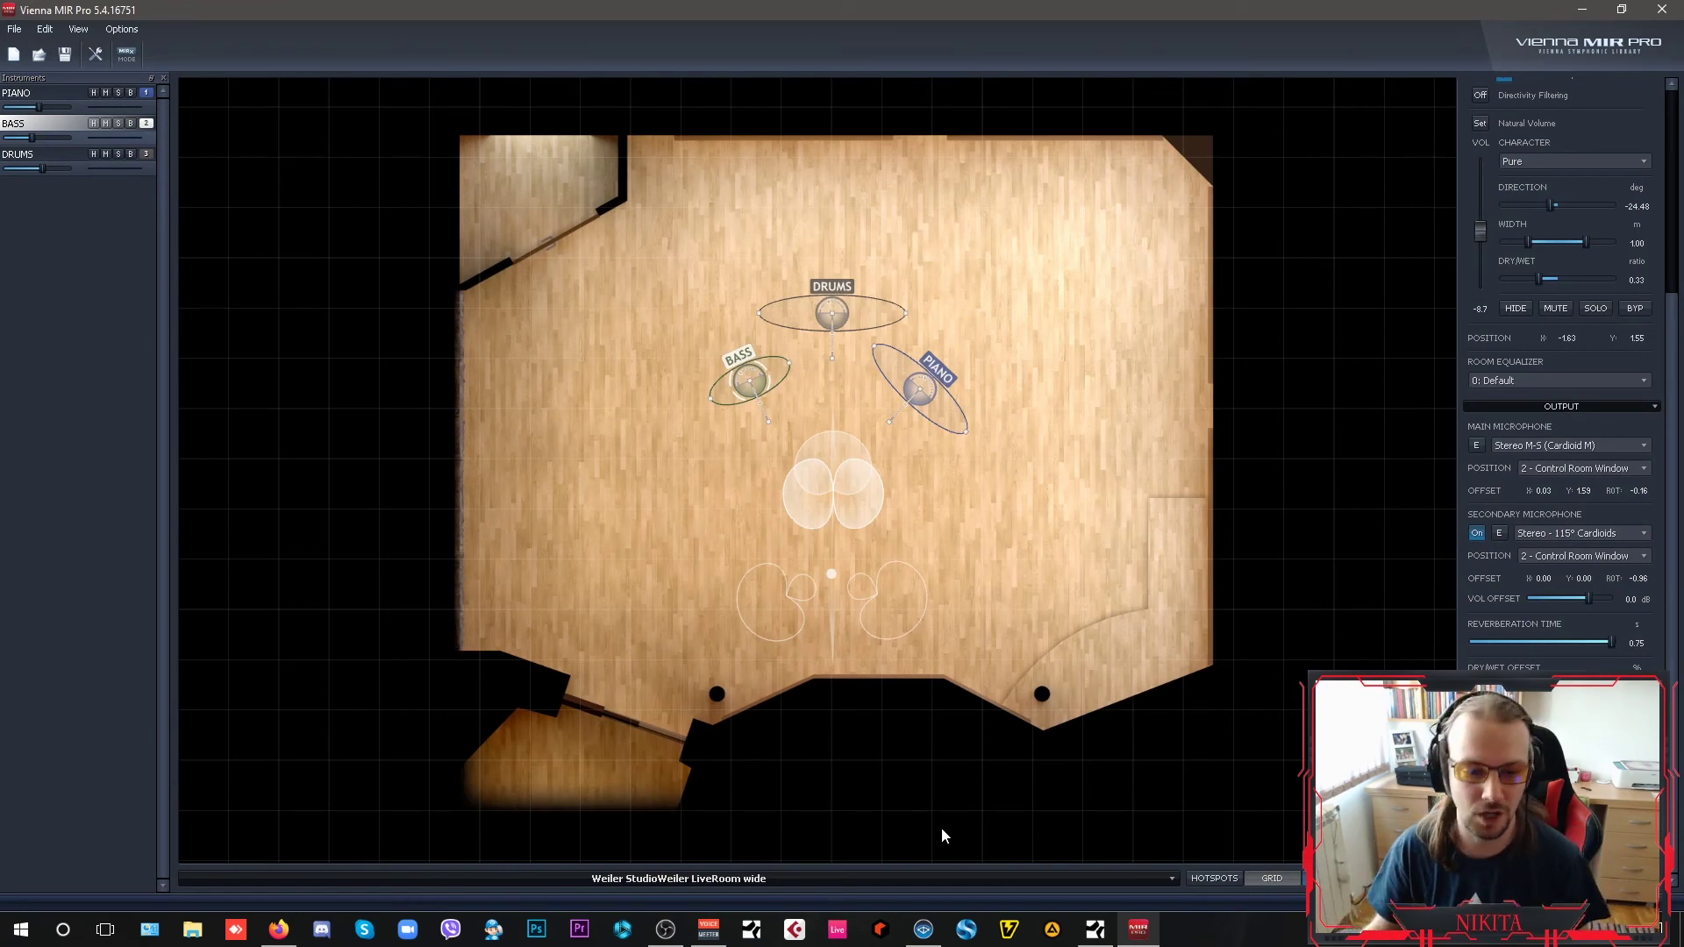
click(1138, 929)
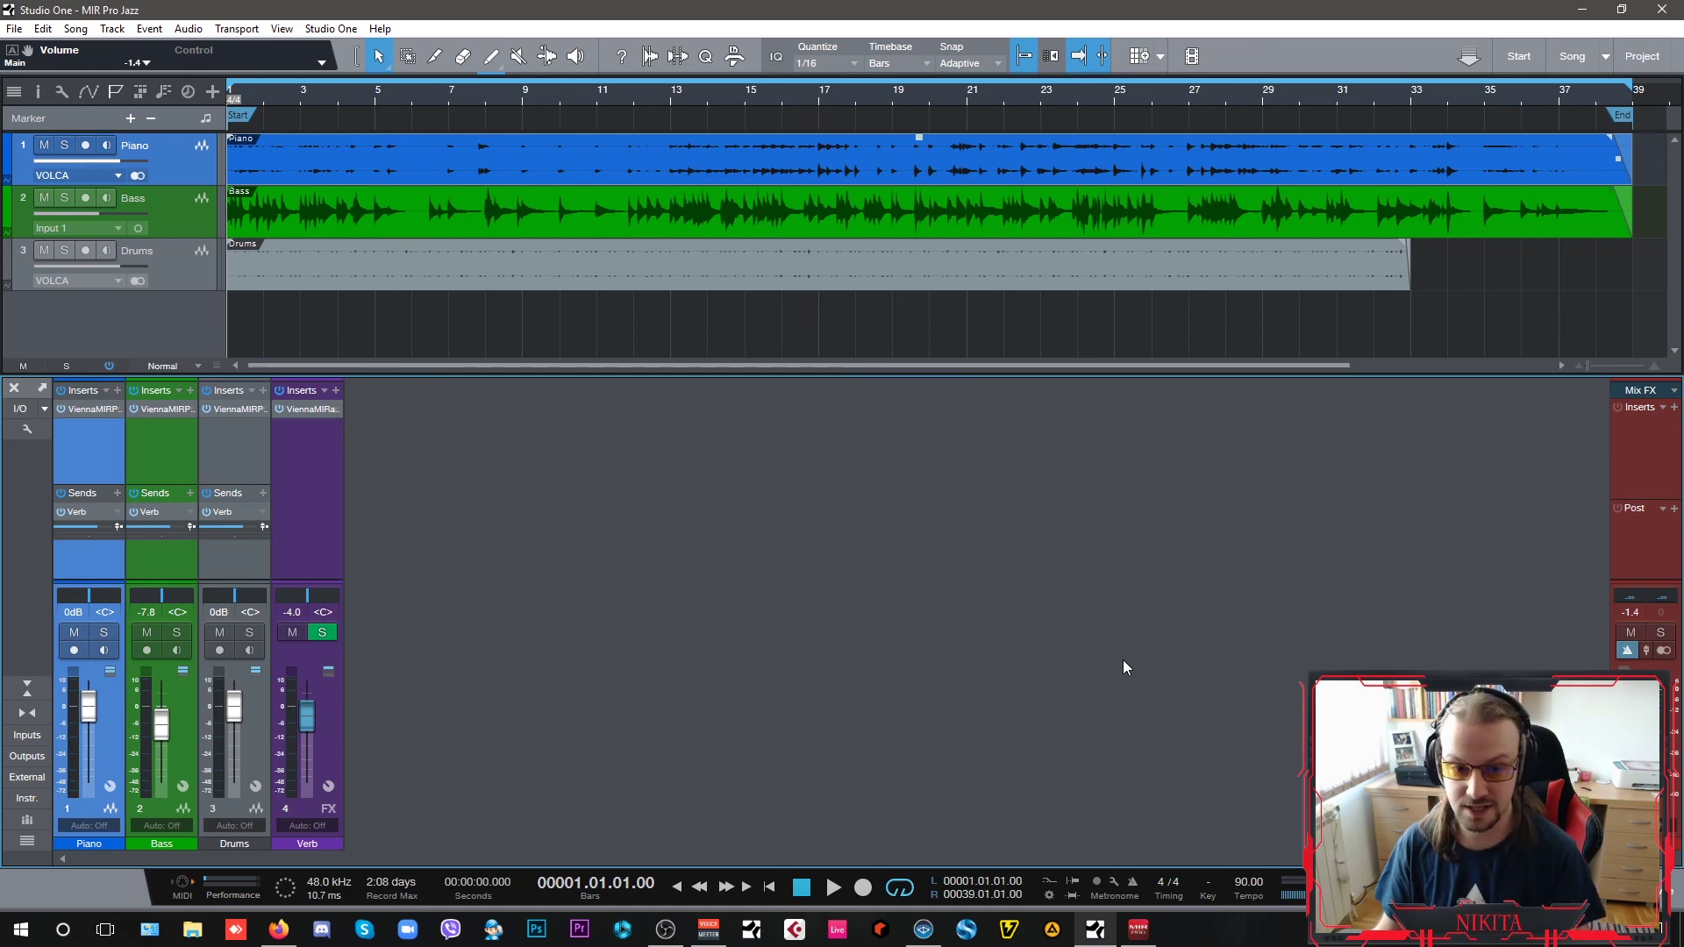
click(1137, 932)
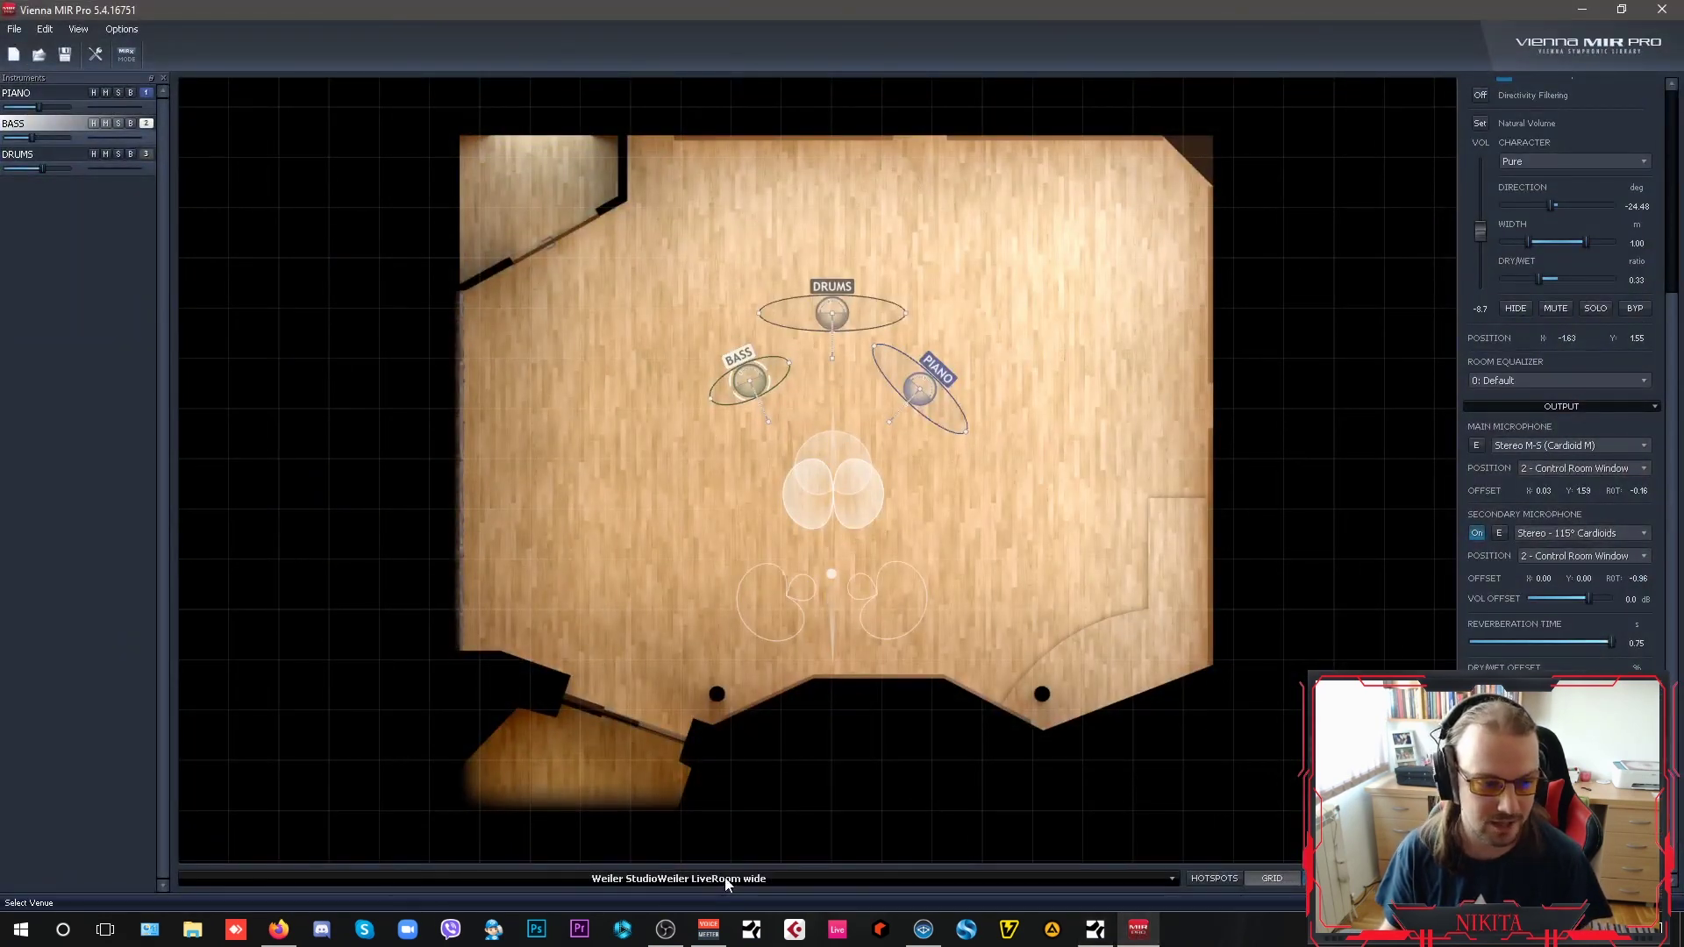
click(725, 878)
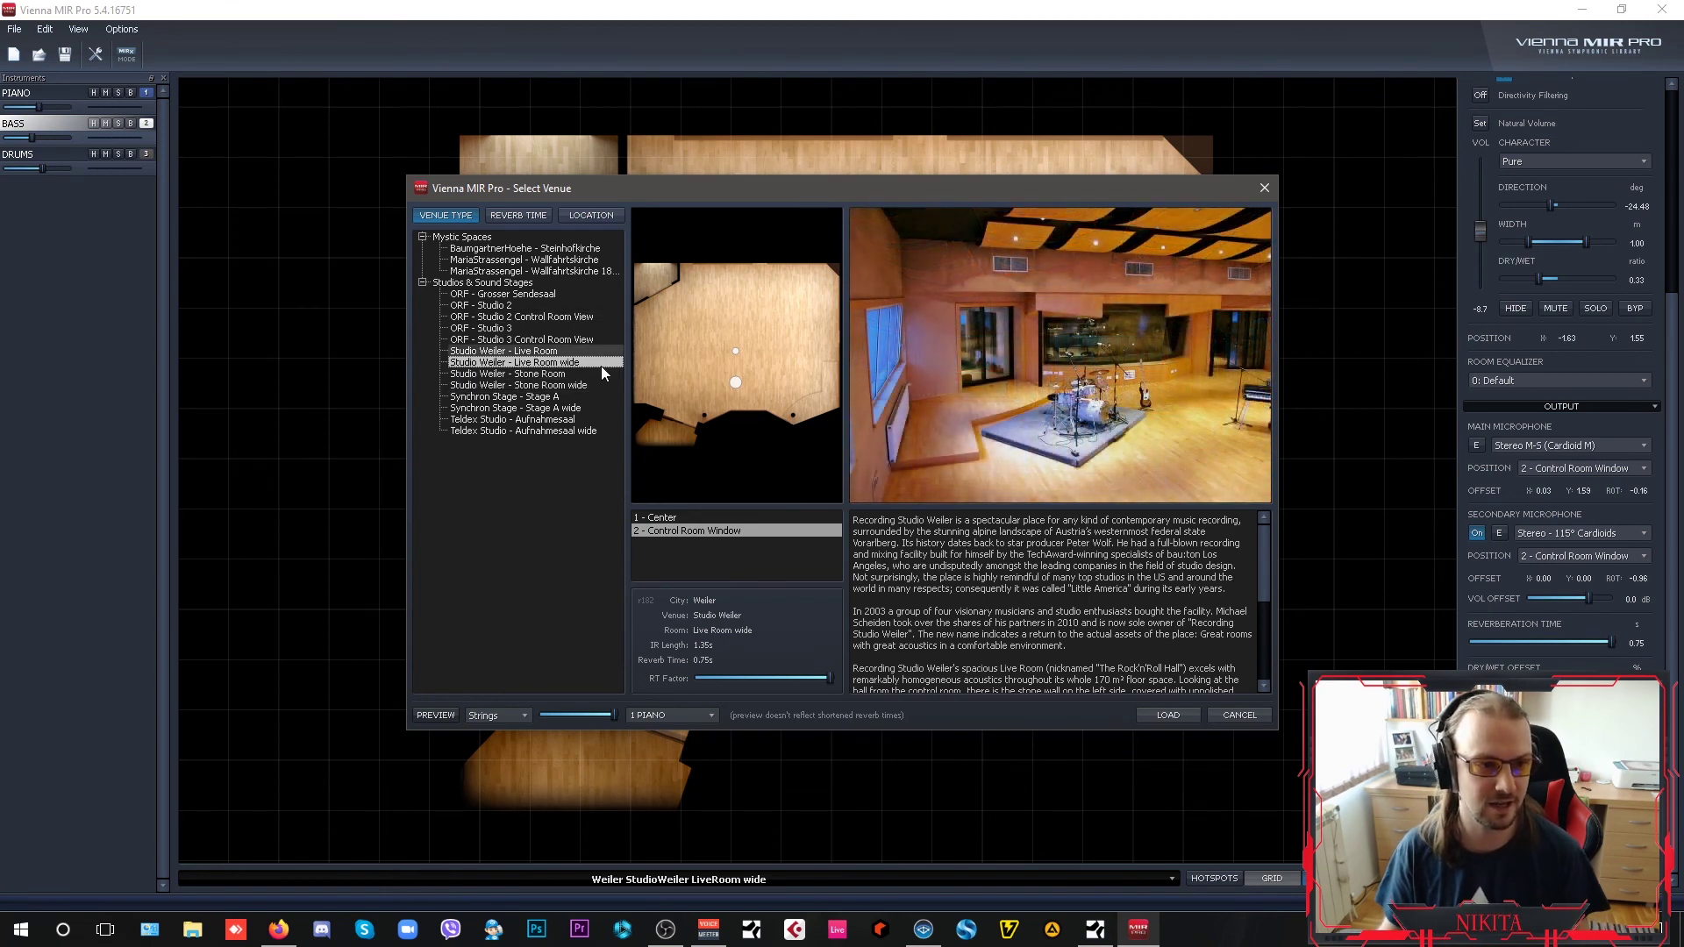
click(1264, 187)
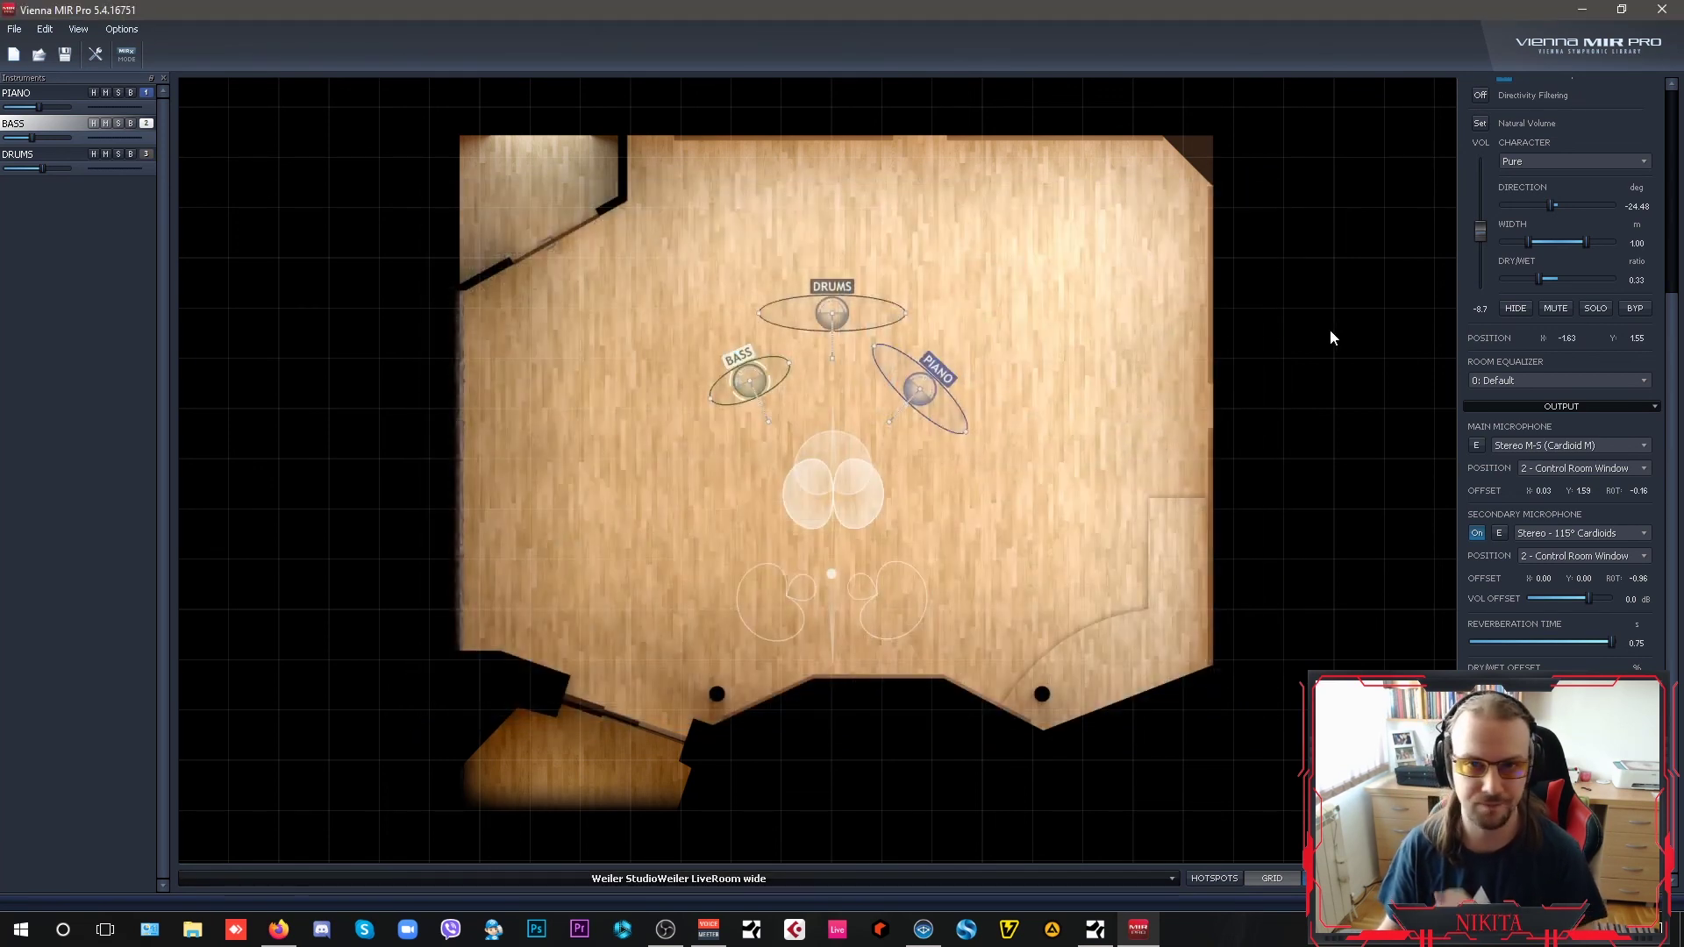